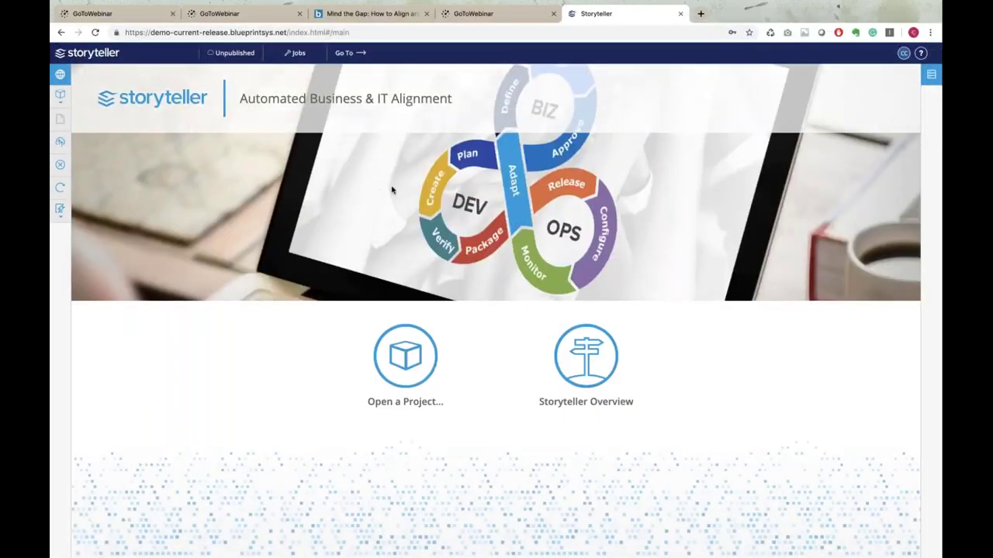
# Search the project picker for 'May 15' and open the May 15 Webinar project
pyautogui.click(62, 75)
pyautogui.click(59, 95)
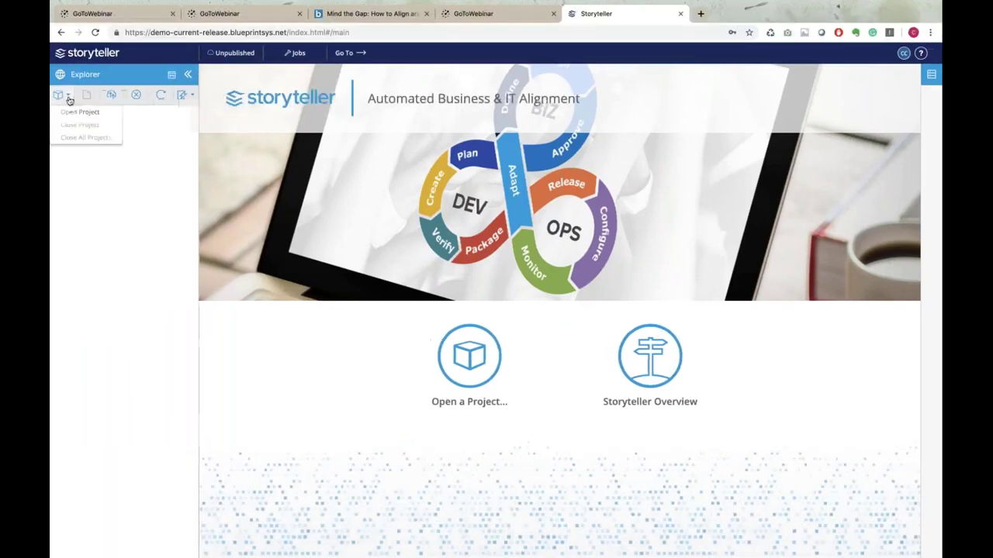
pyautogui.click(68, 113)
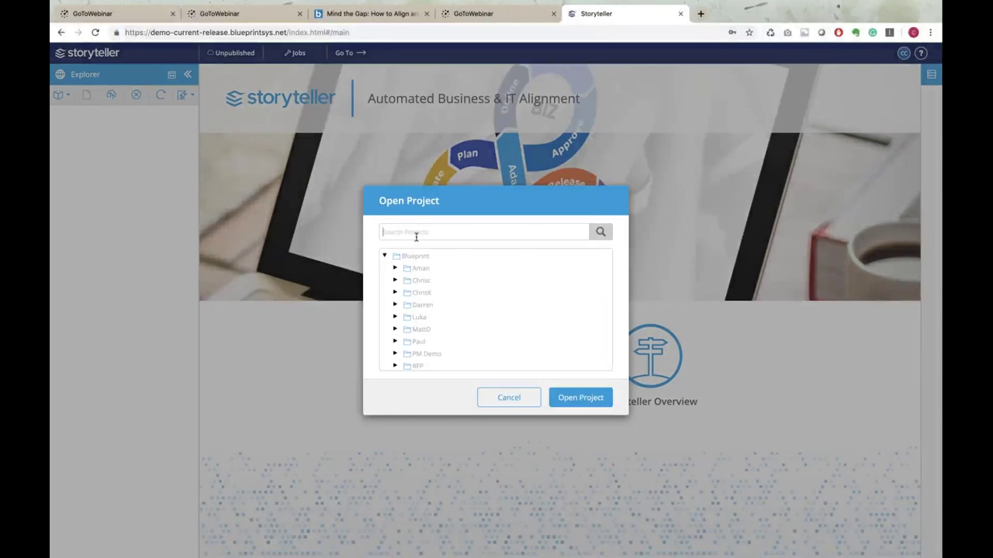
pyautogui.write('May 15')
pyautogui.press('Return')
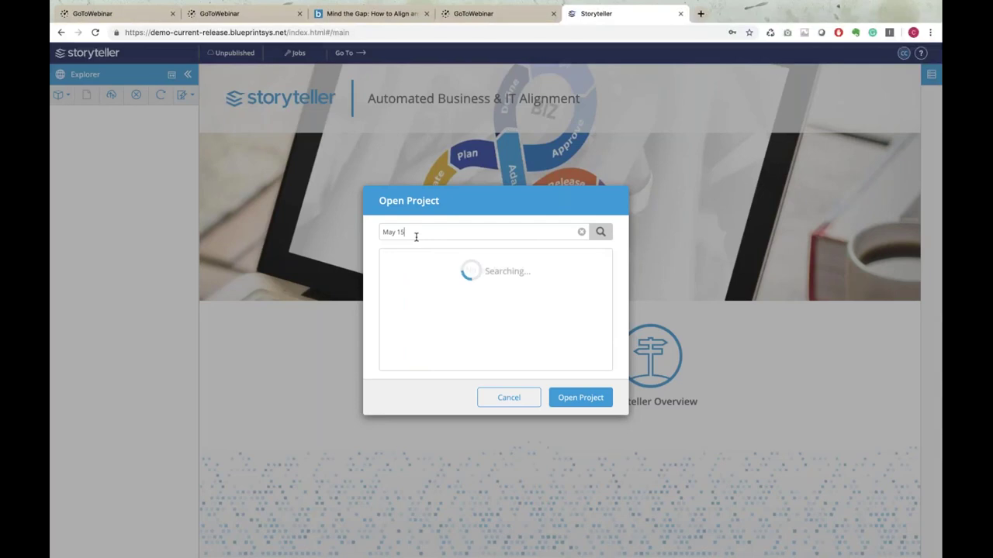
pyautogui.click(448, 265)
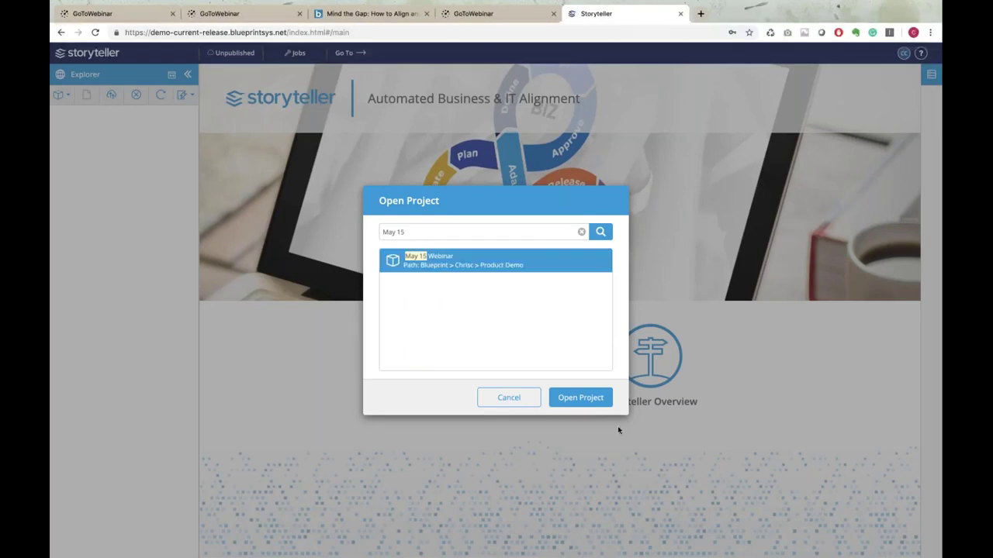
pyautogui.click(580, 397)
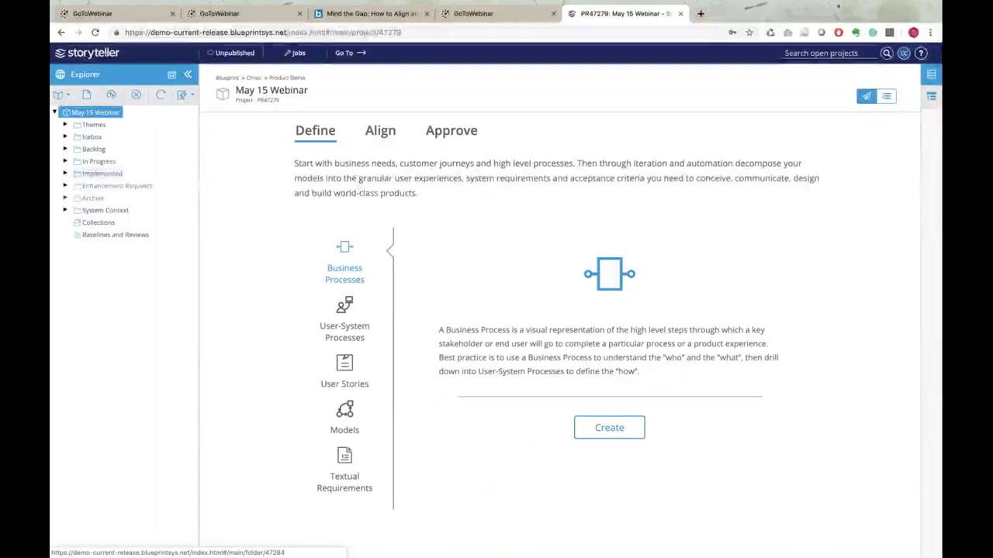
# Expand Backlog, select the Analytics Dashboard feature and switch to its Detail View
pyautogui.click(65, 149)
pyautogui.click(131, 162)
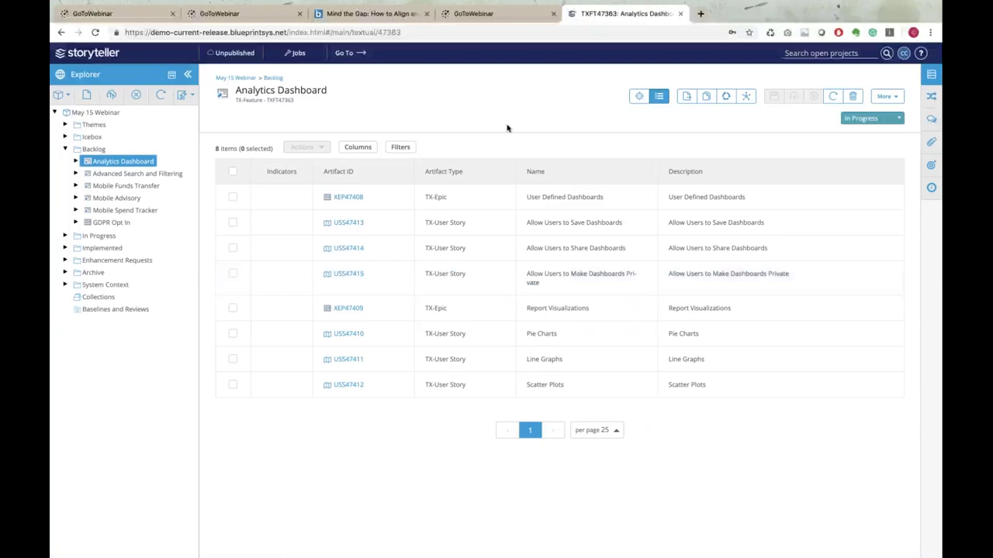
pyautogui.click(639, 96)
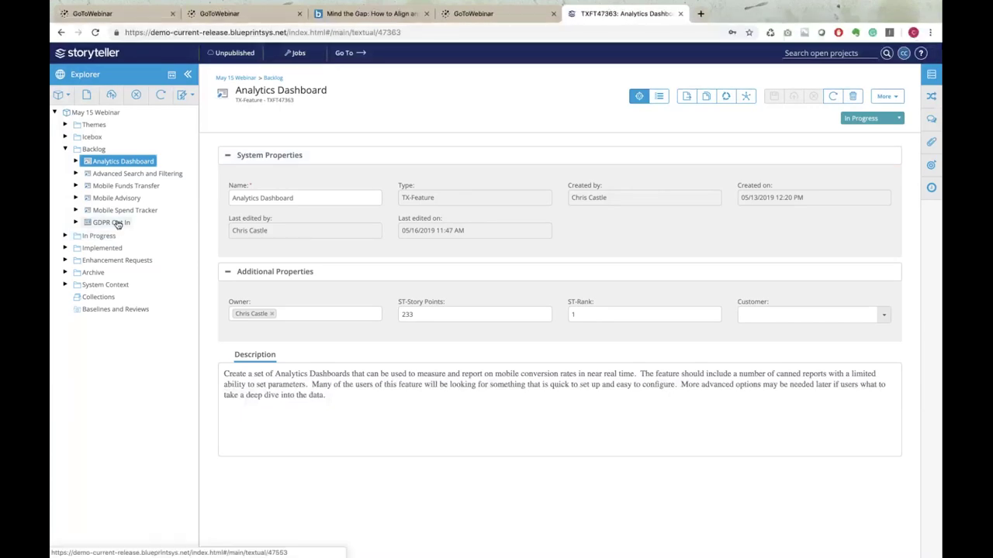
# Move the GDPR Opt In epic under Mobile Spend Tracker, then reopen and expand Analytics Dashboard
pyautogui.click(110, 223)
pyautogui.moveTo(110, 224); pyautogui.dragTo(112, 208)
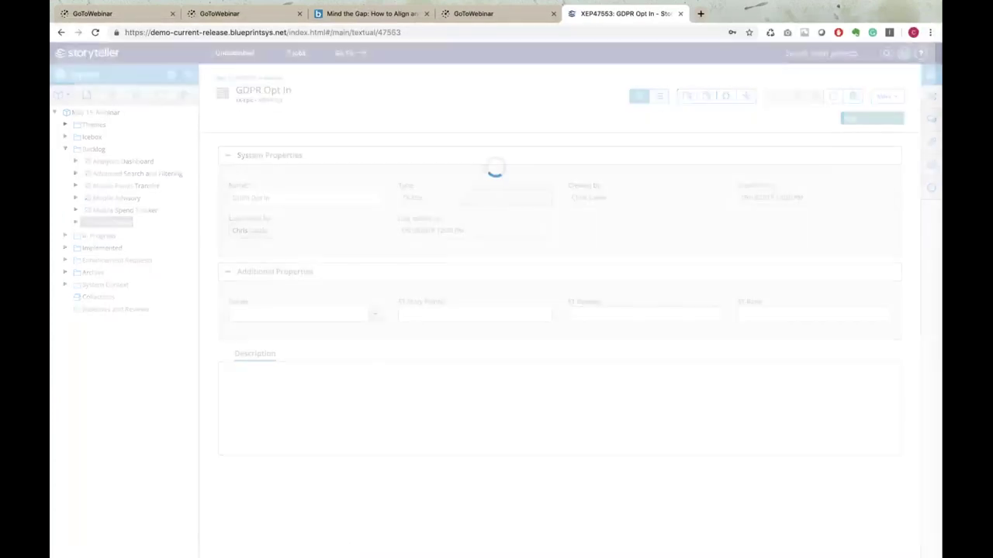
pyautogui.click(75, 210)
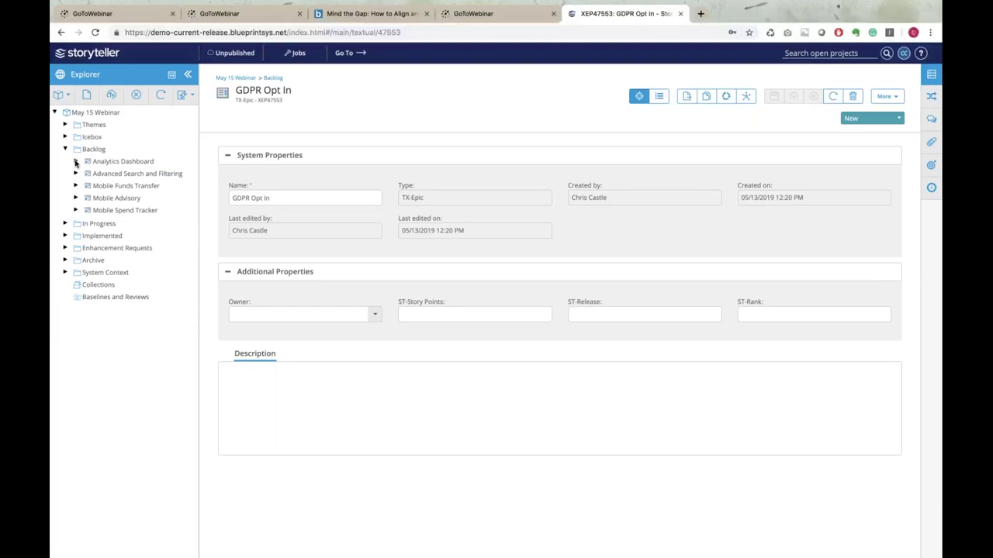
pyautogui.click(121, 161)
pyautogui.click(76, 161)
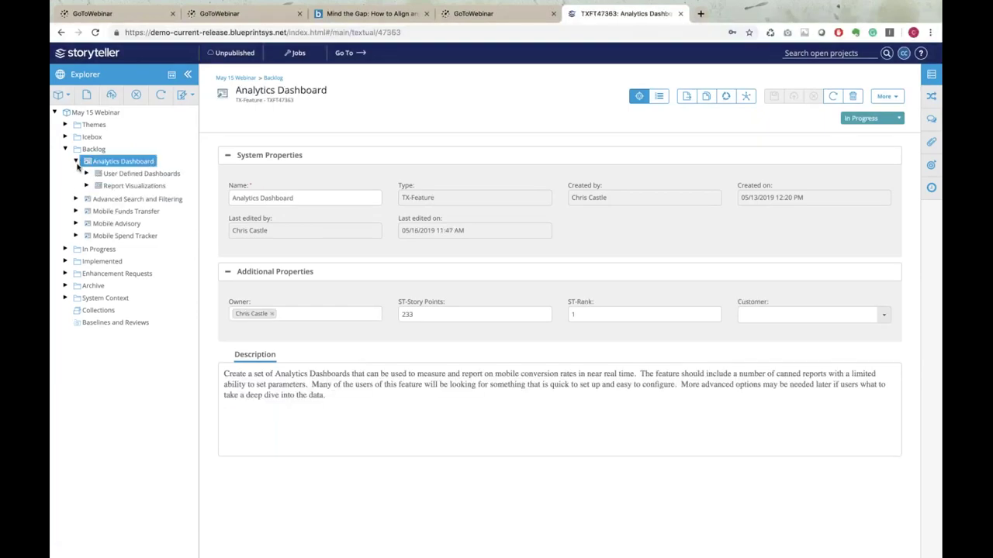
# Expand User Defined Dashboards to show its three user stories and begin editing the Description
pyautogui.click(86, 175)
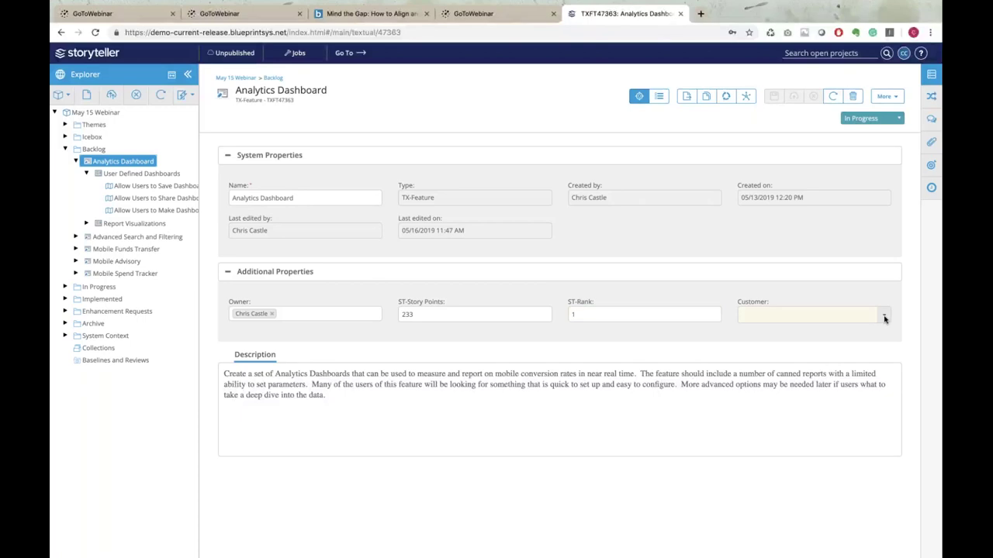
pyautogui.click(681, 428)
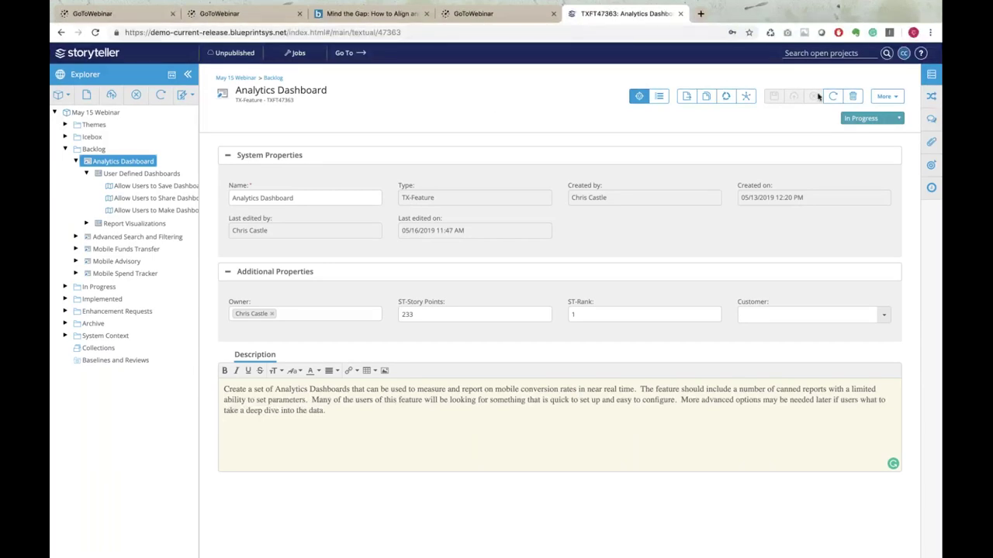
# Check the status options, leaving In Progress unchanged, then show the Utility Panel's relationships
pyautogui.click(898, 119)
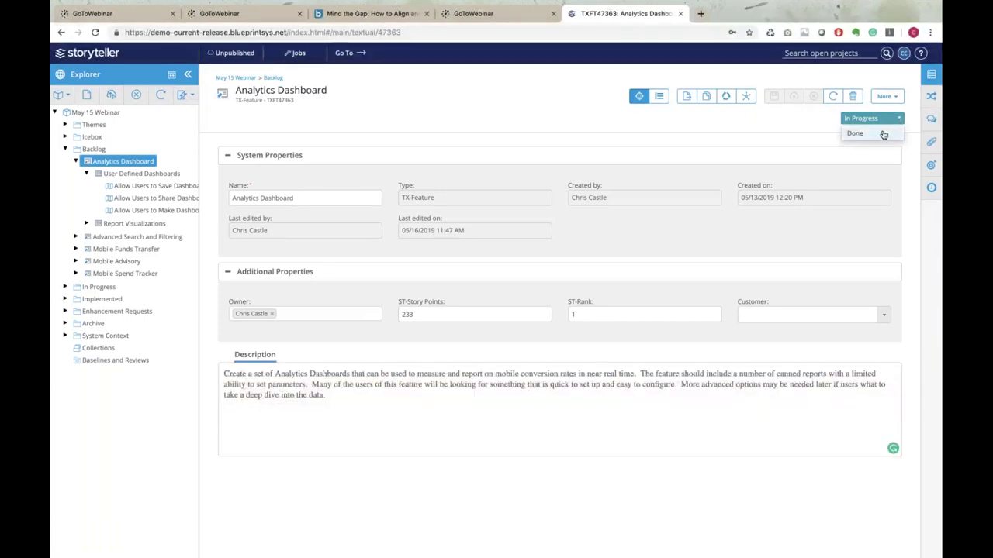
pyautogui.click(811, 120)
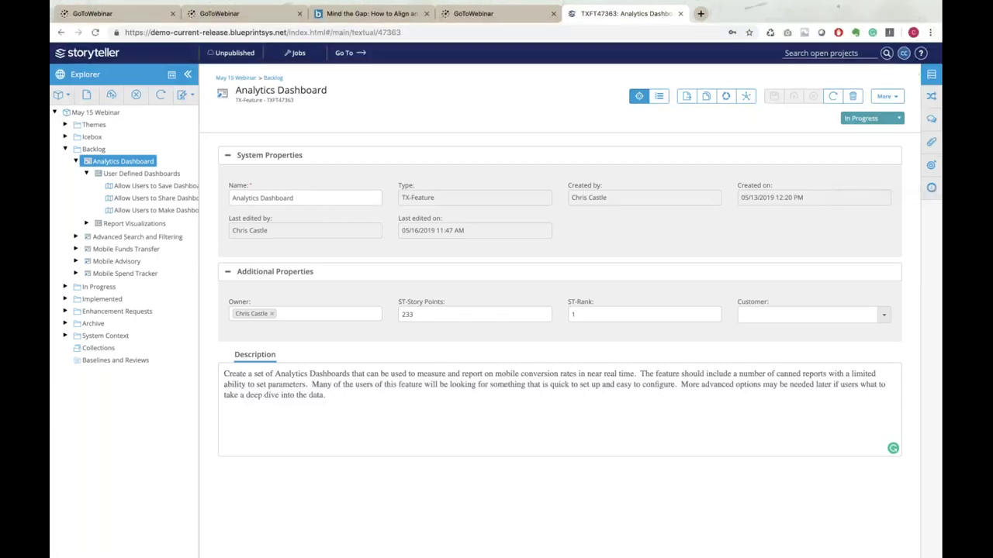
pyautogui.click(930, 76)
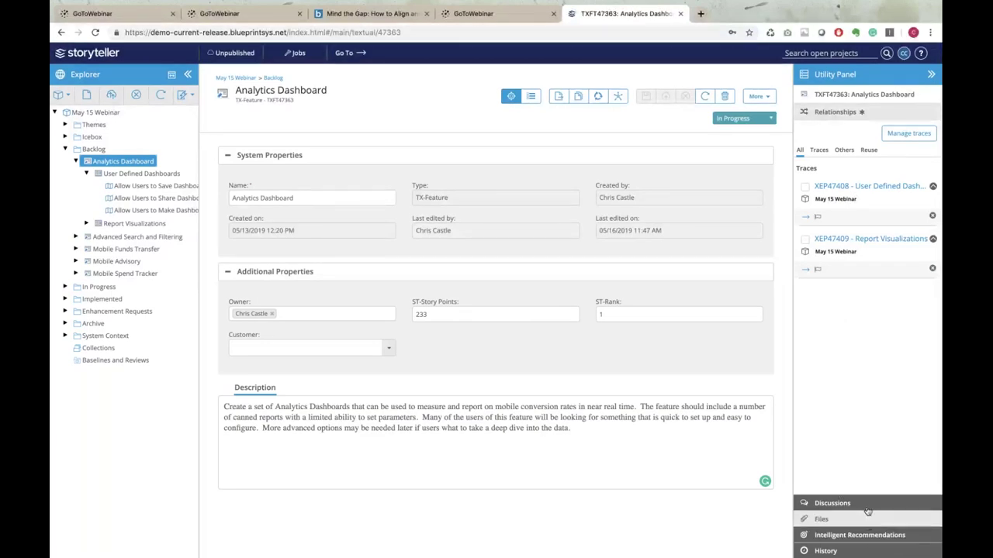
pyautogui.click(825, 551)
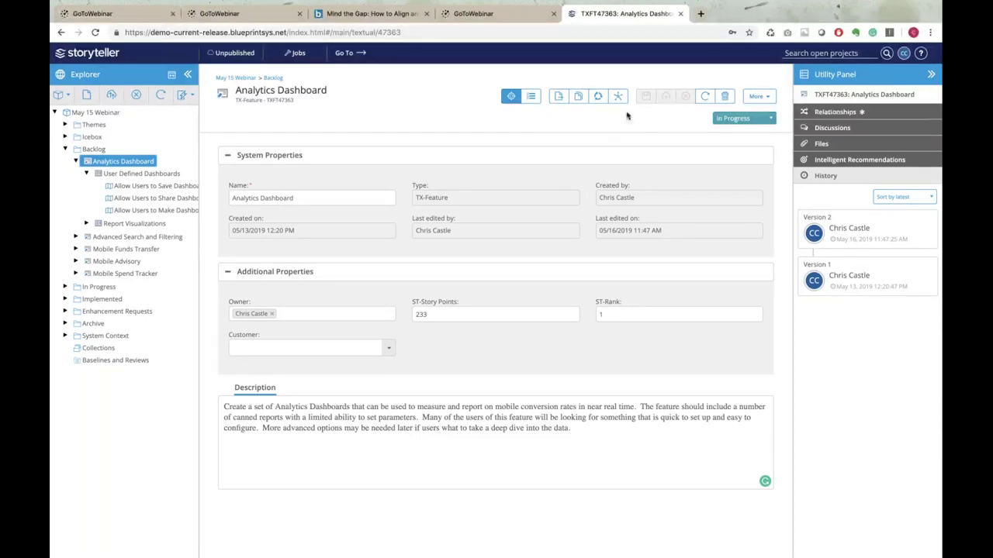
pyautogui.click(835, 113)
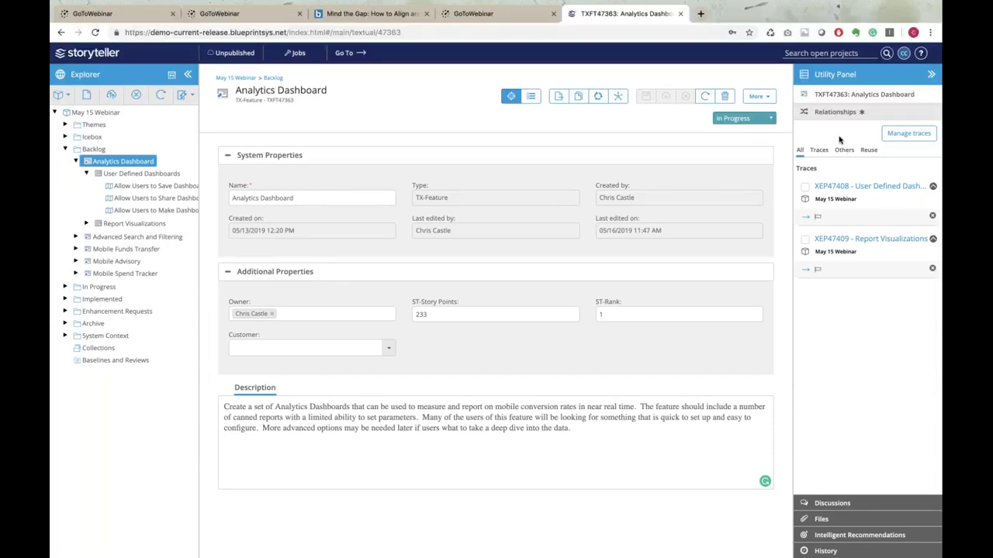
# Trace Analytics Dashboard to theme TXTH47522 (Increase Time on Mobile Site) and publish the feature
pyautogui.click(896, 136)
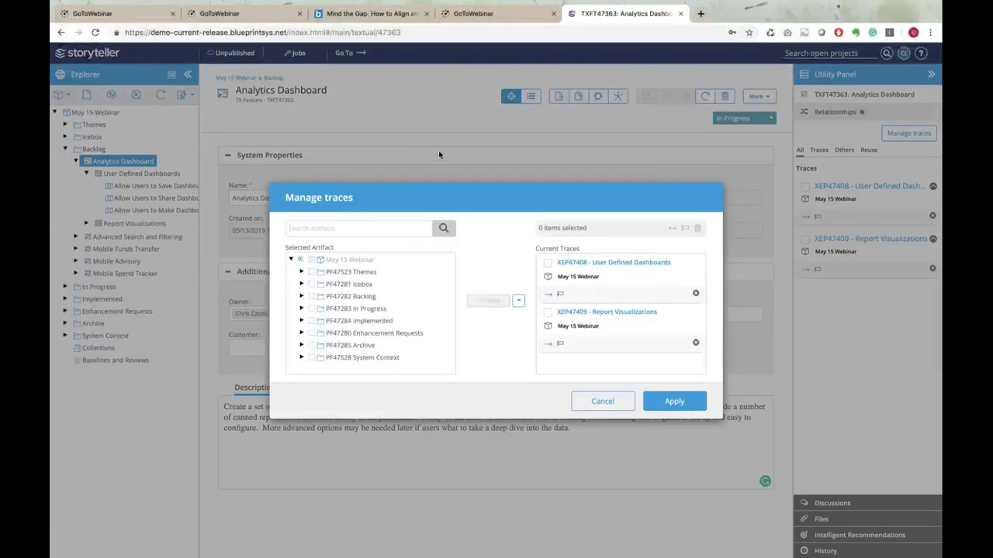
pyautogui.click(301, 273)
pyautogui.click(323, 284)
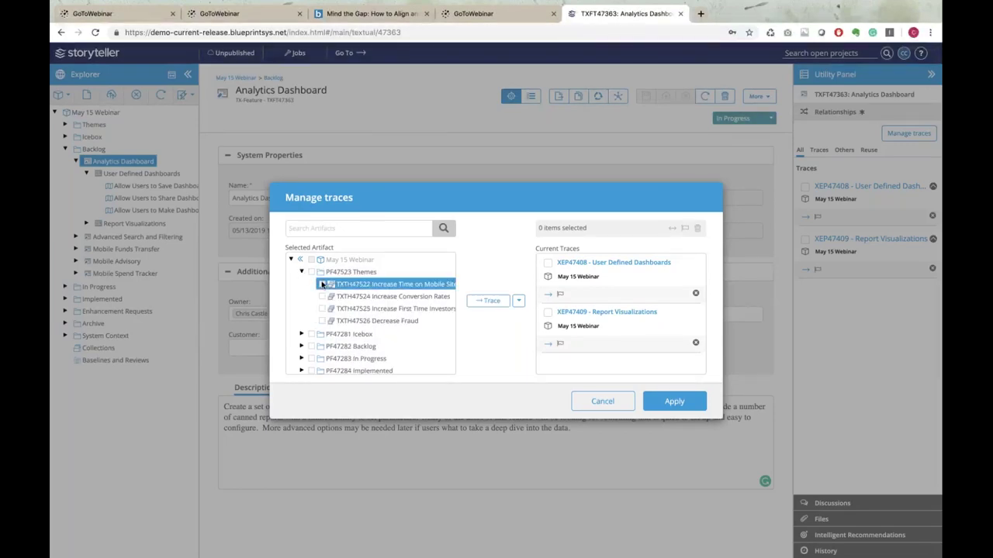
pyautogui.click(489, 300)
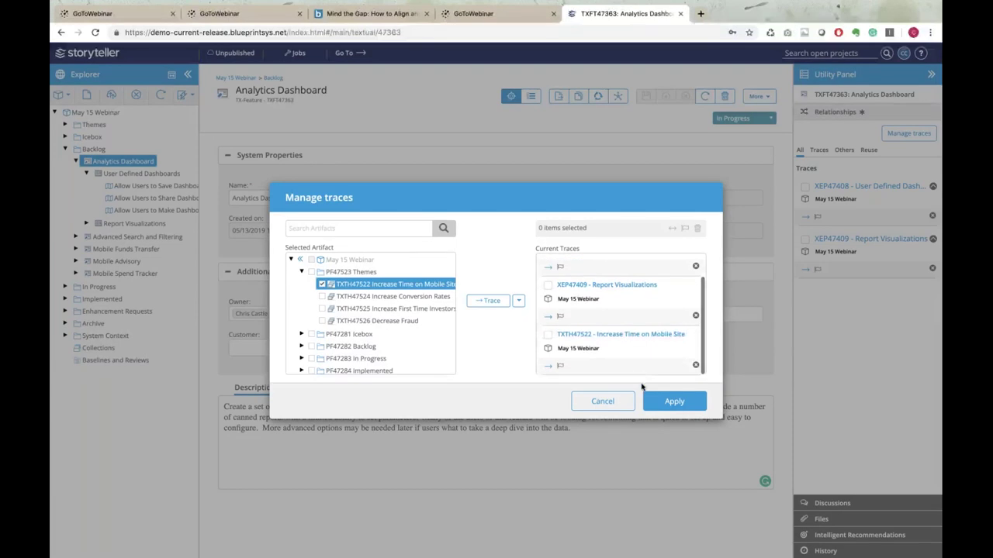
pyautogui.click(668, 402)
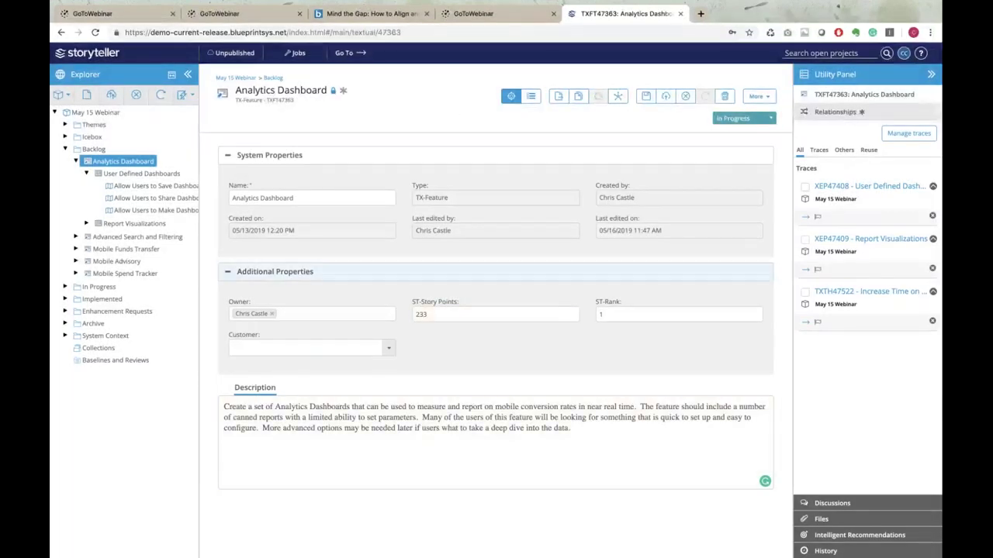
pyautogui.click(666, 96)
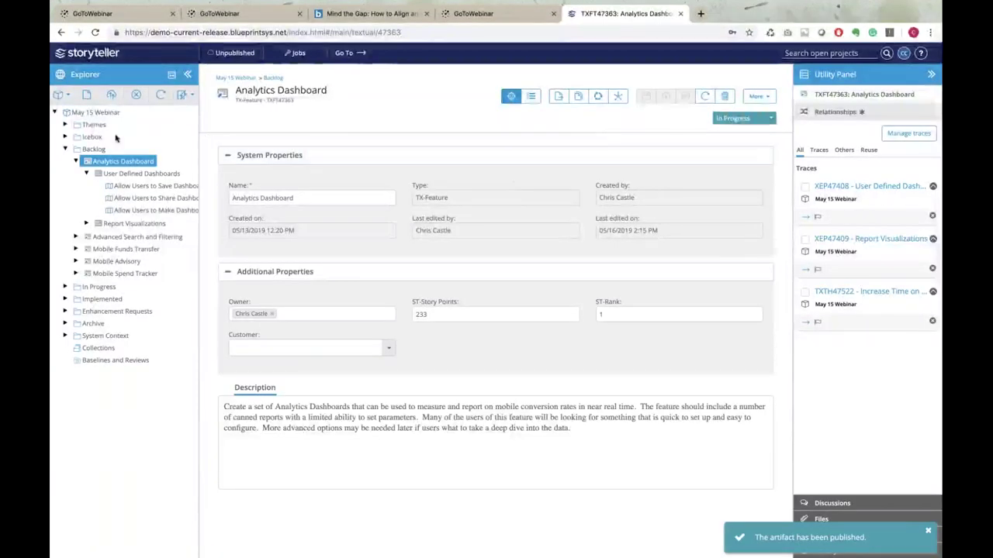
# Select the Increase Time on Mobile Site theme under Themes and run Analyze Impact on it
pyautogui.click(65, 125)
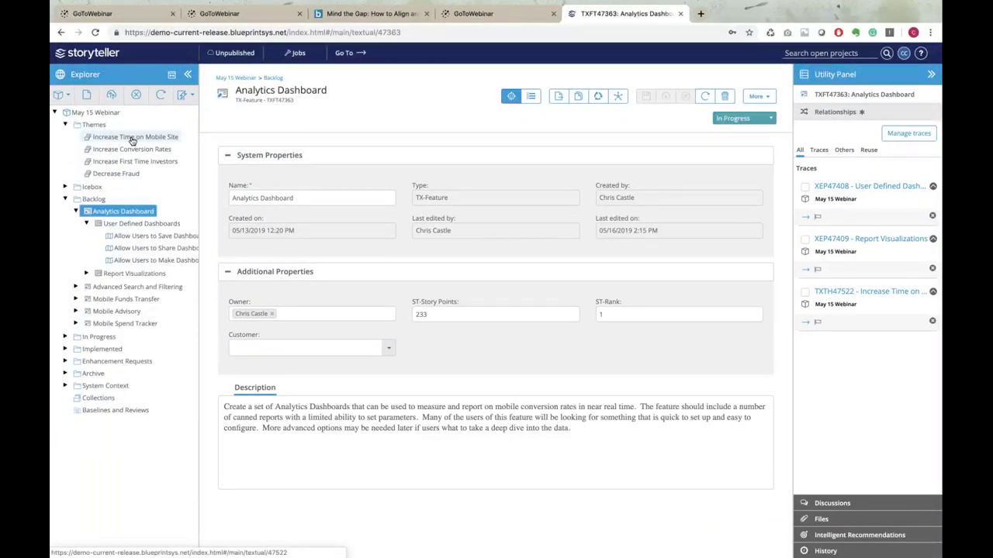
pyautogui.click(134, 138)
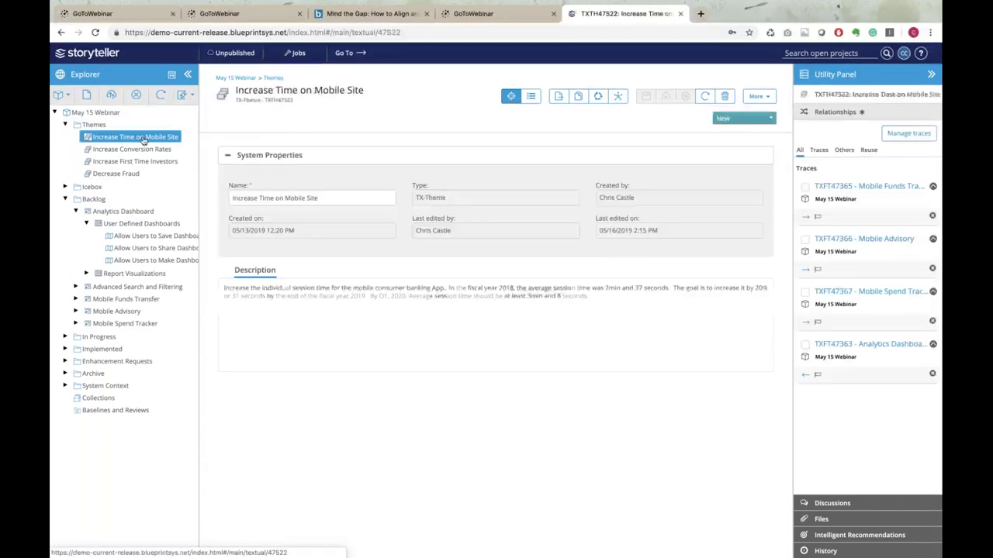
pyautogui.click(618, 97)
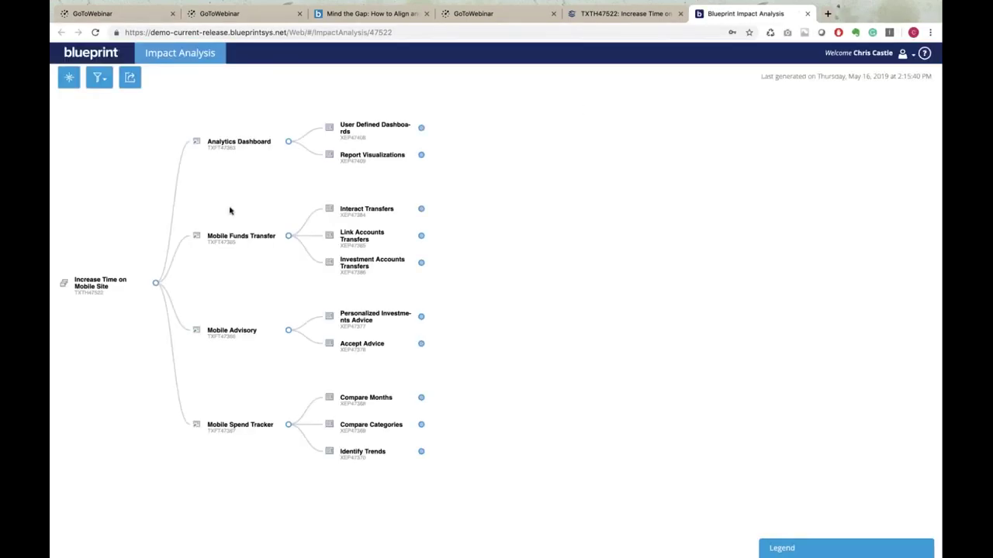
# Expand the Interact Transfers epic in the impact tree to list its three user stories
pyautogui.moveTo(107, 291)
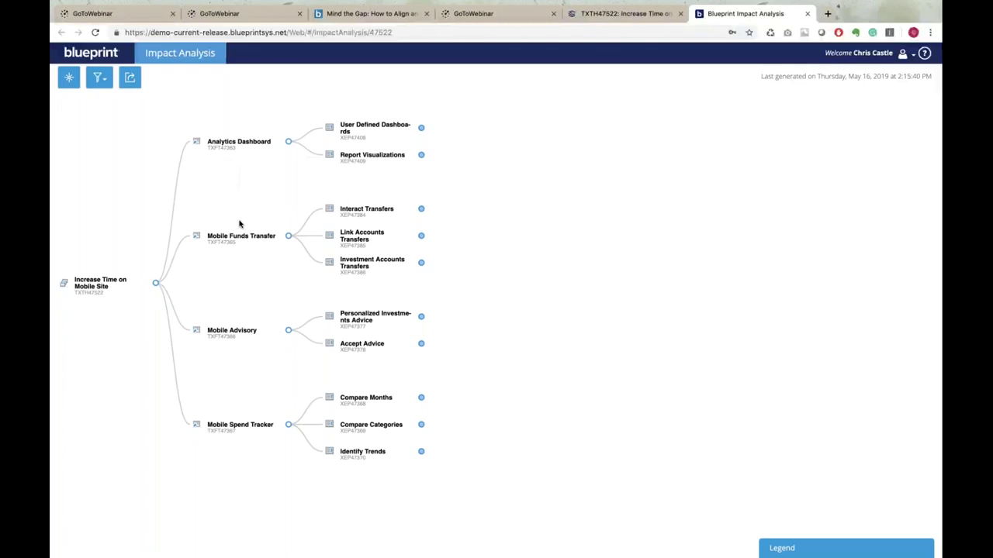
pyautogui.moveTo(222, 432)
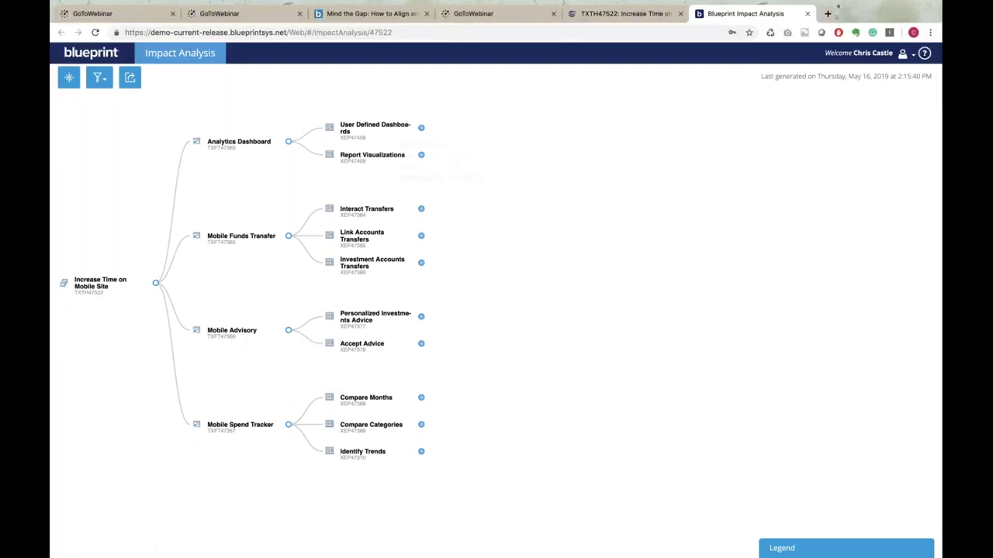
pyautogui.moveTo(261, 145)
pyautogui.click(421, 209)
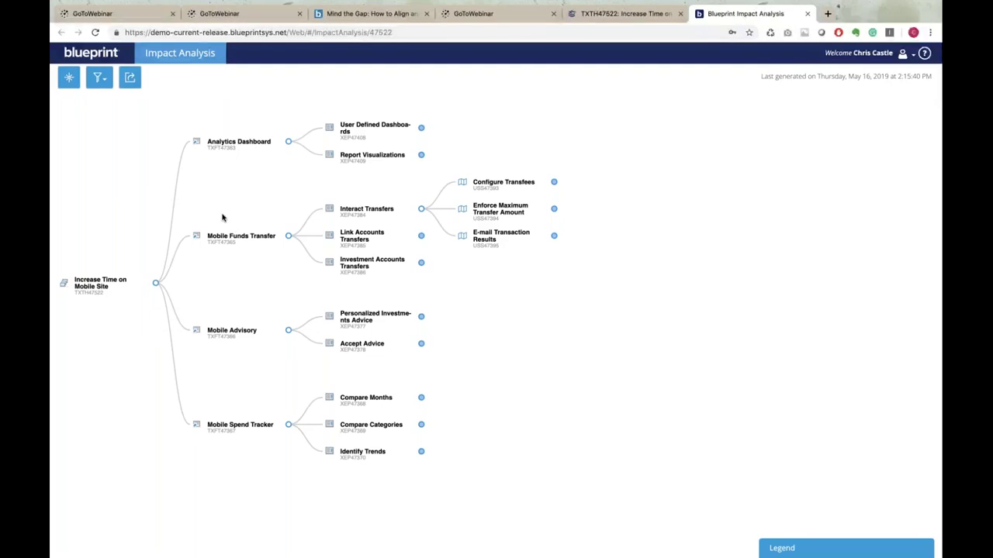
pyautogui.moveTo(784, 15)
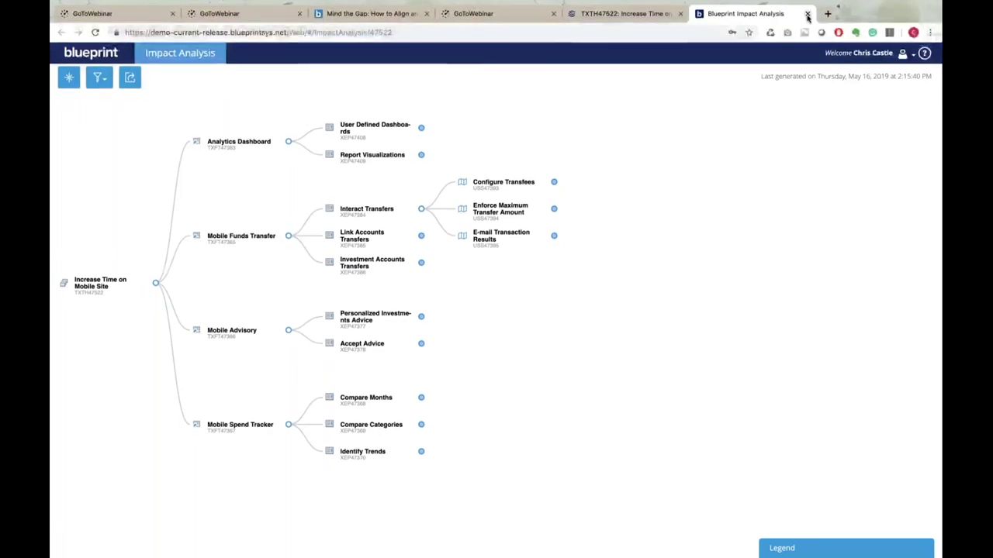
# Close Impact Analysis and post 'This is a comment' as a new theme discussion
pyautogui.click(806, 14)
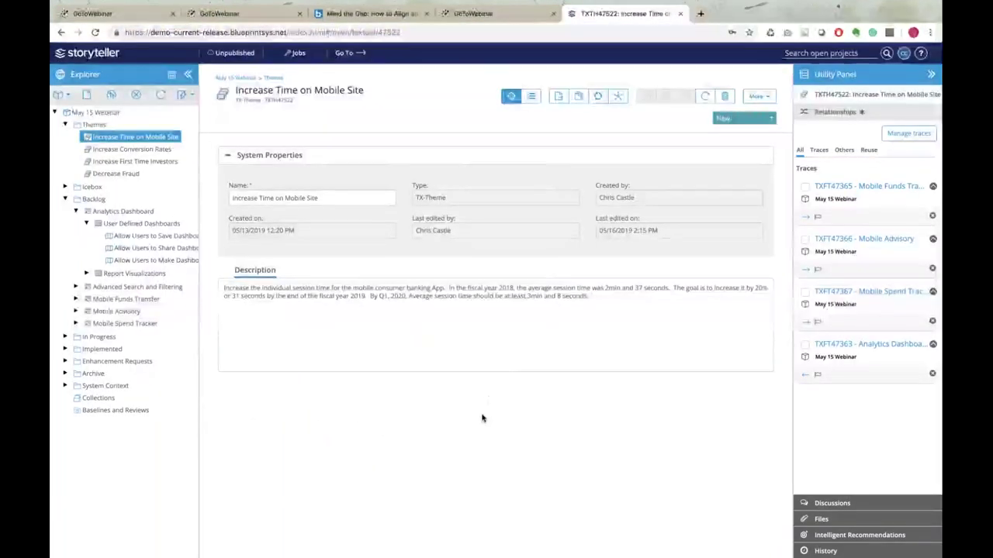
pyautogui.click(525, 344)
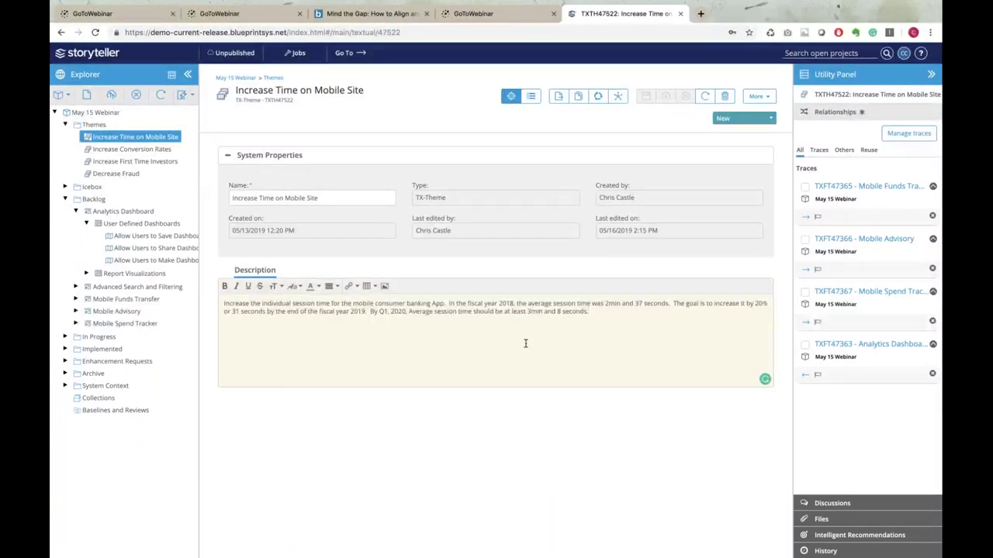
pyautogui.click(852, 505)
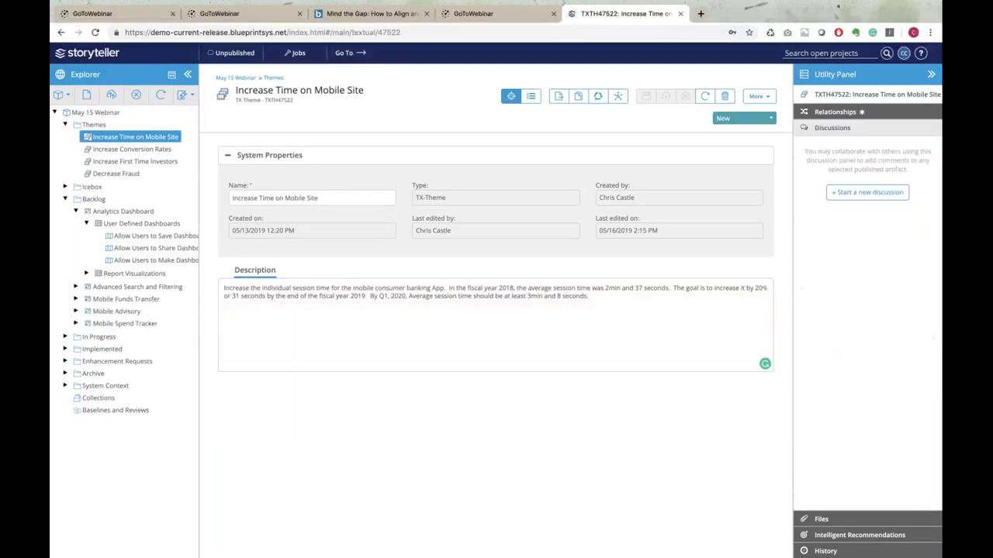
pyautogui.click(859, 194)
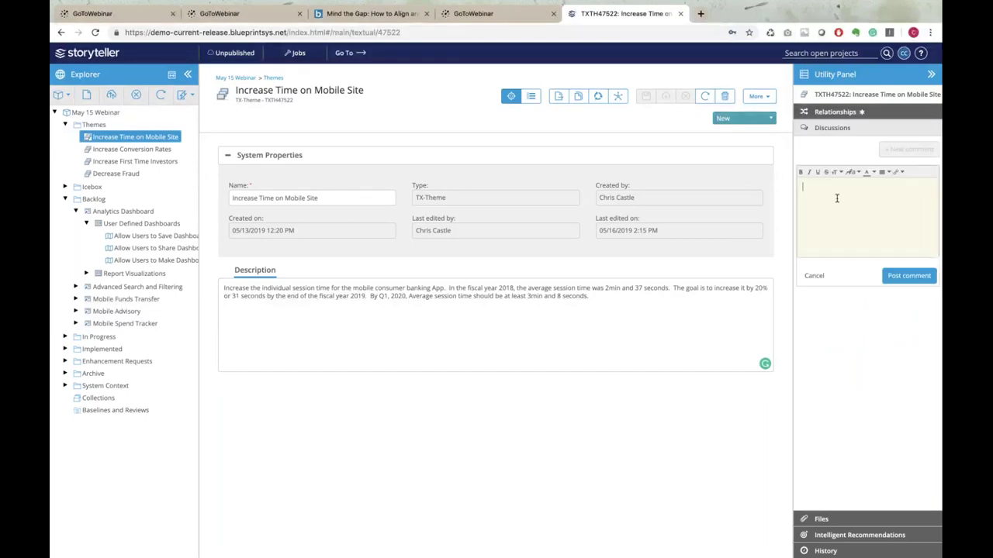
pyautogui.write('This is a comma')
pyautogui.write('nt @')
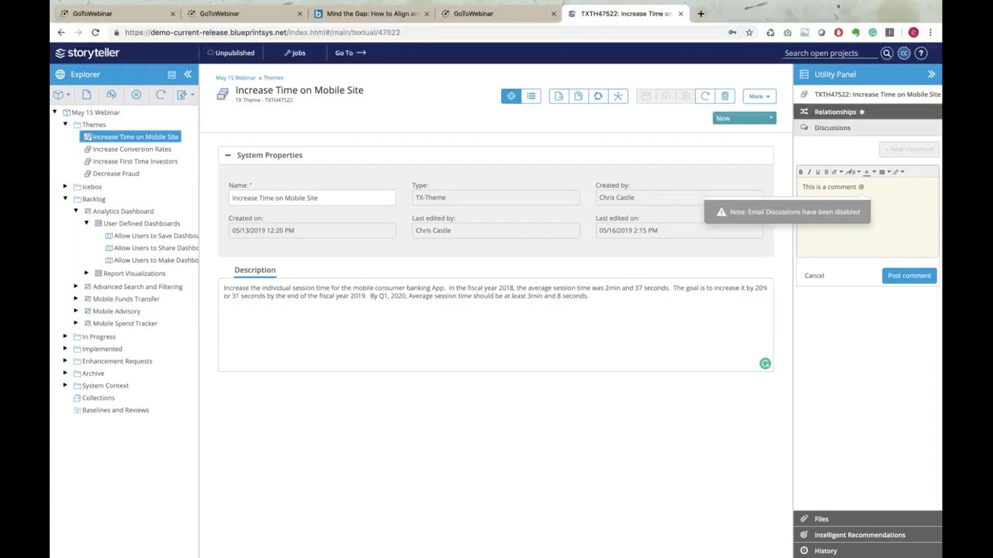
pyautogui.write('chr')
pyautogui.press('BackSpace')
pyautogui.press('BackSpace')
pyautogui.press('BackSpace')
pyautogui.press('BackSpace')
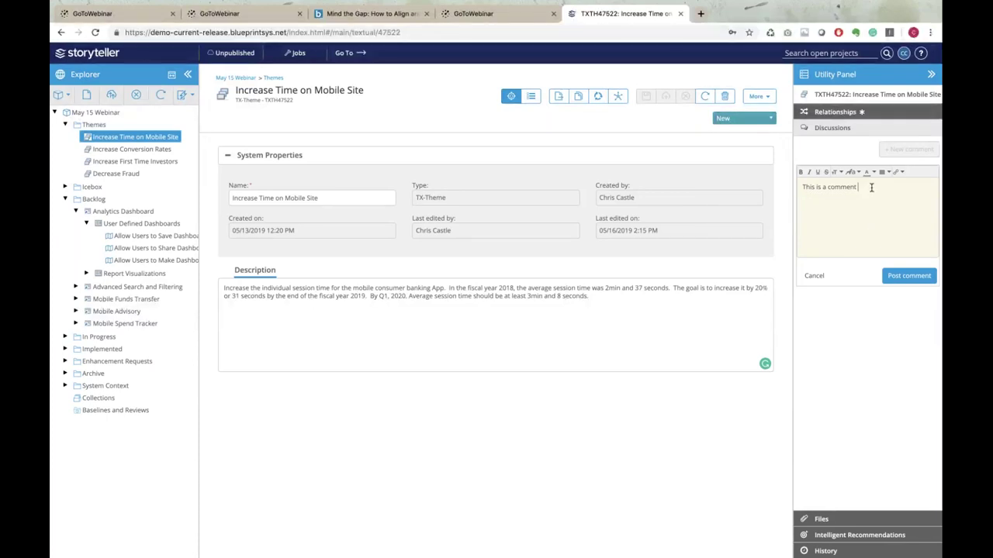
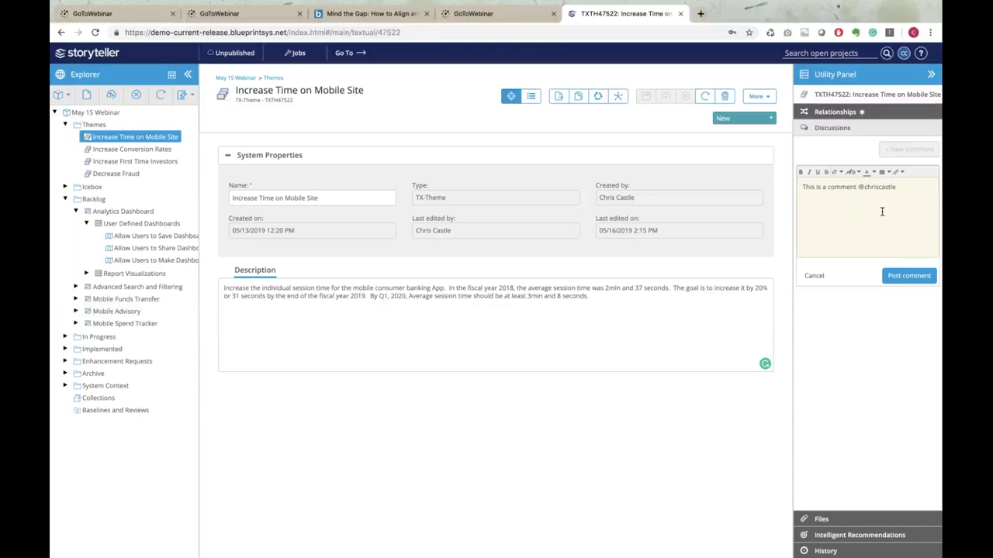
pyautogui.write('nt')
pyautogui.click(906, 277)
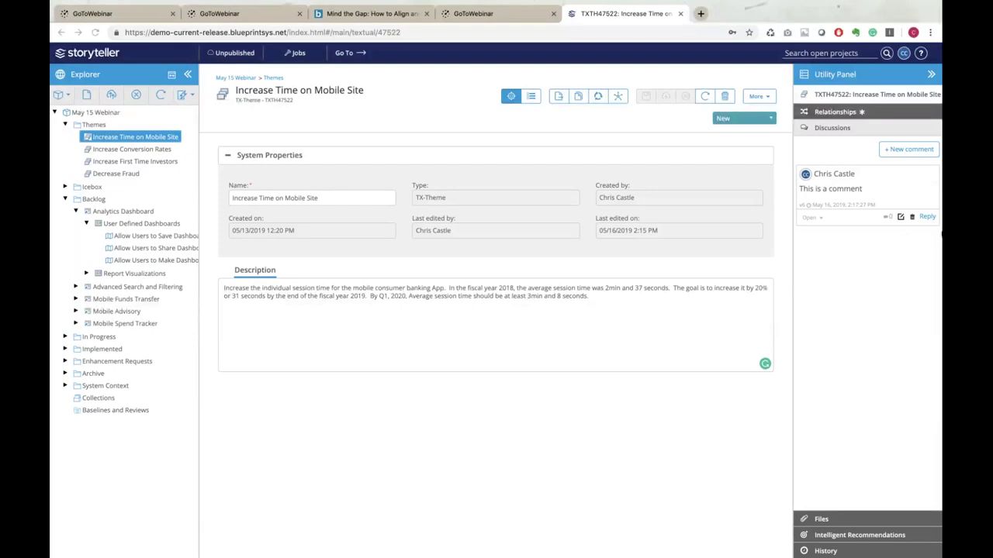
pyautogui.click(929, 218)
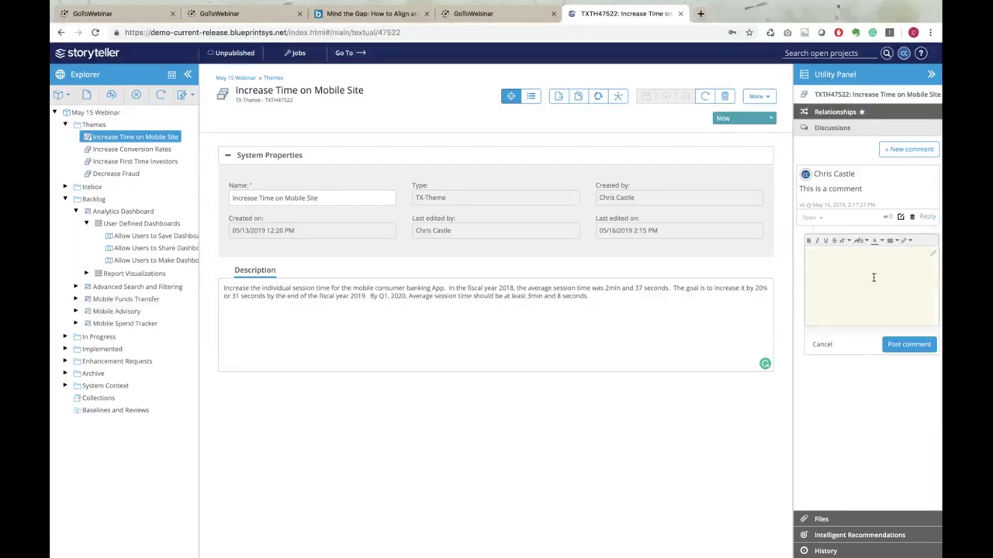
pyautogui.click(821, 344)
pyautogui.click(820, 218)
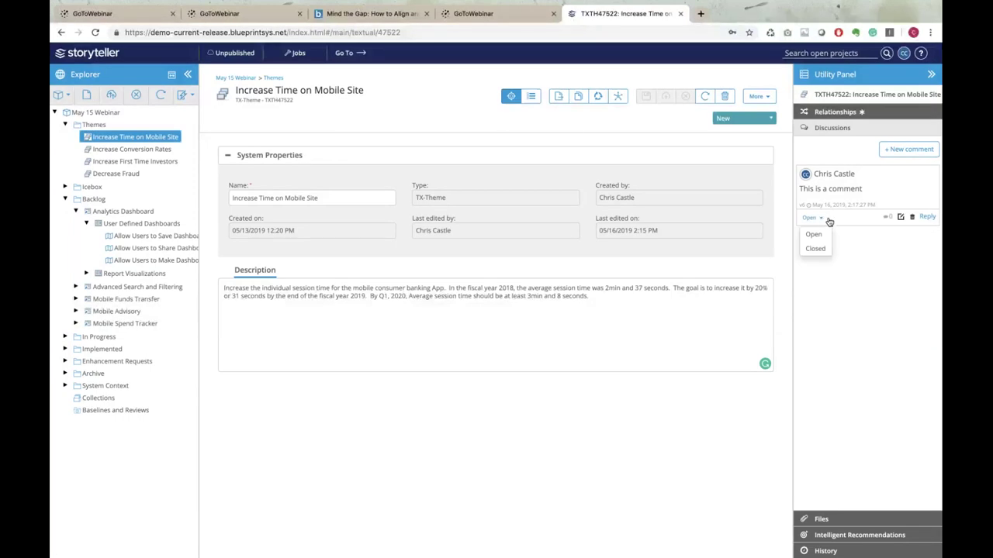
pyautogui.click(867, 257)
pyautogui.click(588, 296)
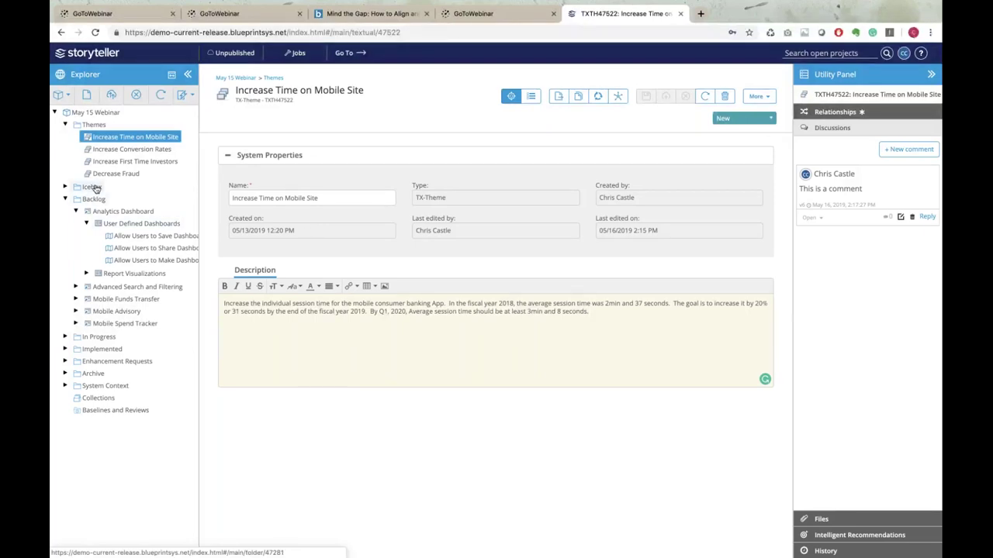
# Open the Backlog's 55-artifact list and collapse both the Explorer and Utility Panel
pyautogui.click(92, 198)
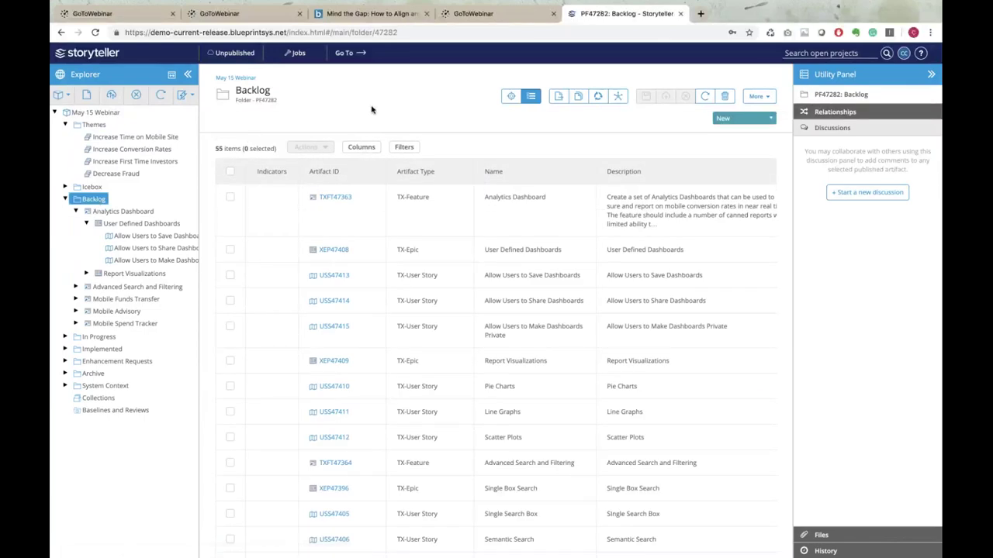
pyautogui.click(190, 76)
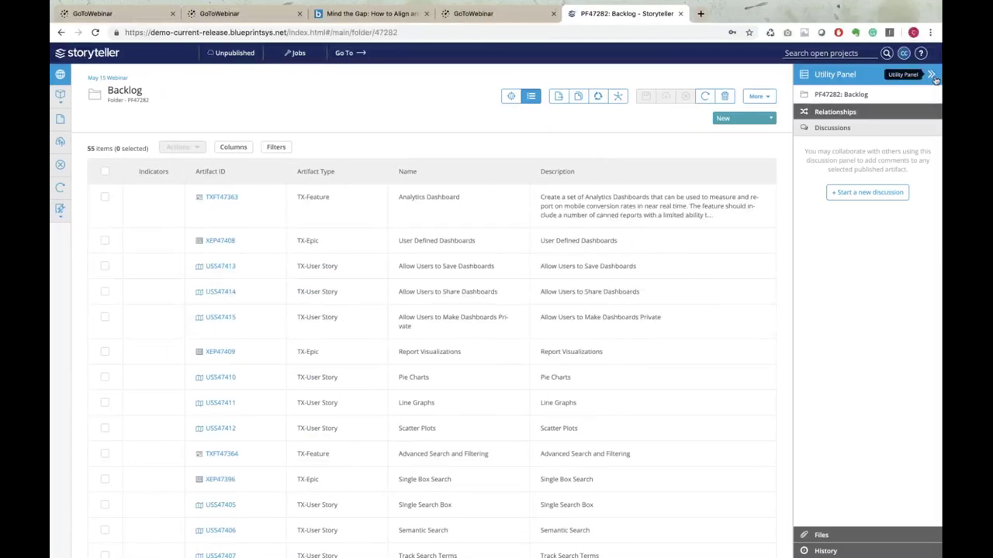
pyautogui.click(931, 74)
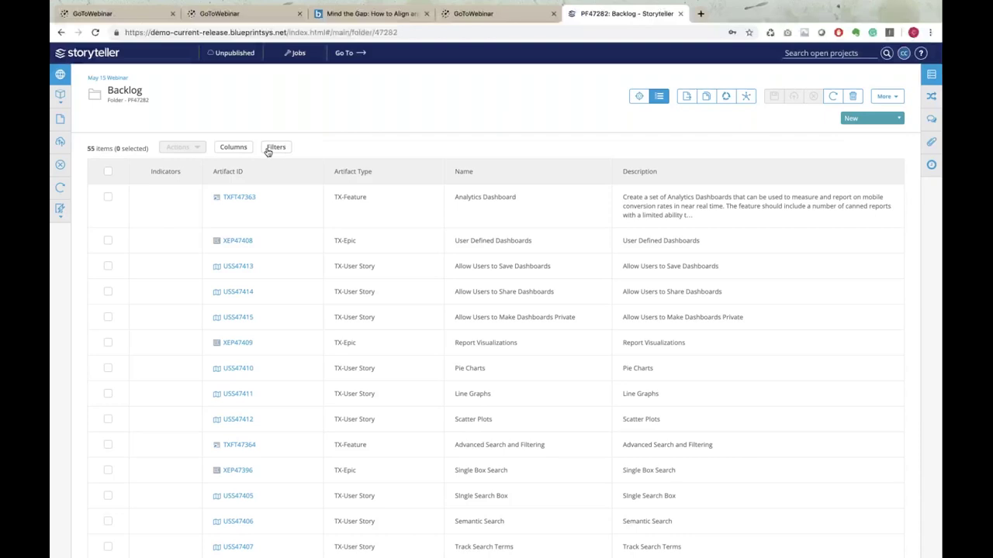
# Add a Created On column to the Backlog list
pyautogui.click(240, 149)
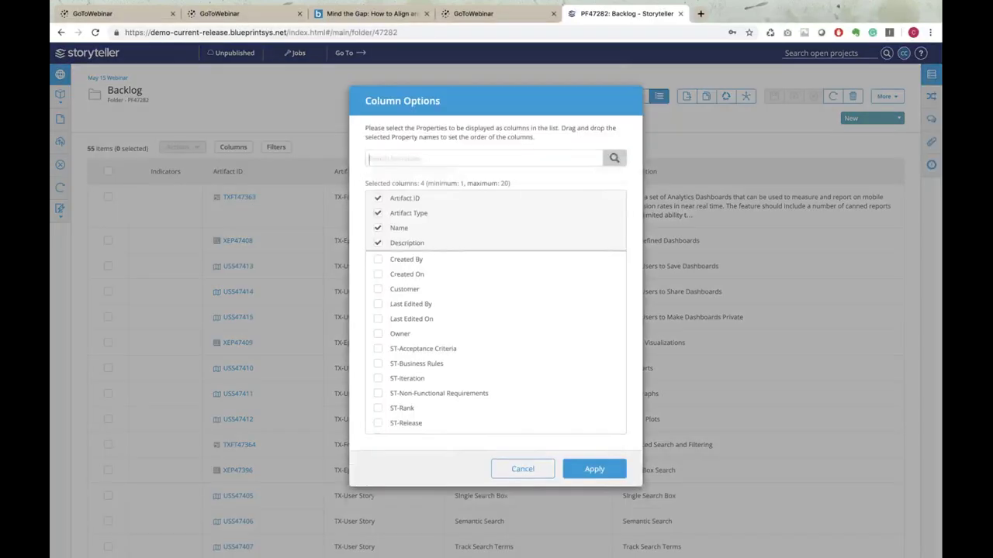
pyautogui.click(377, 288)
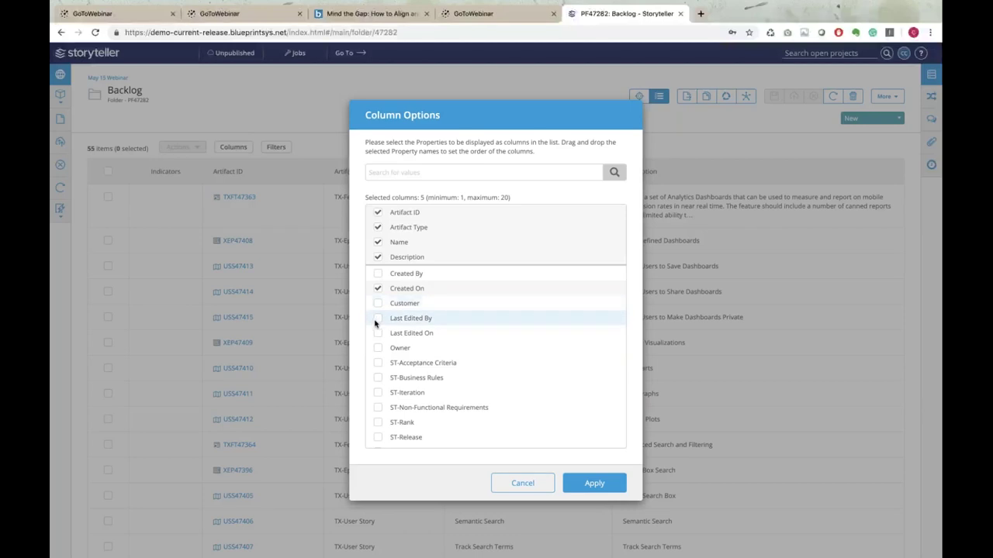
pyautogui.click(594, 484)
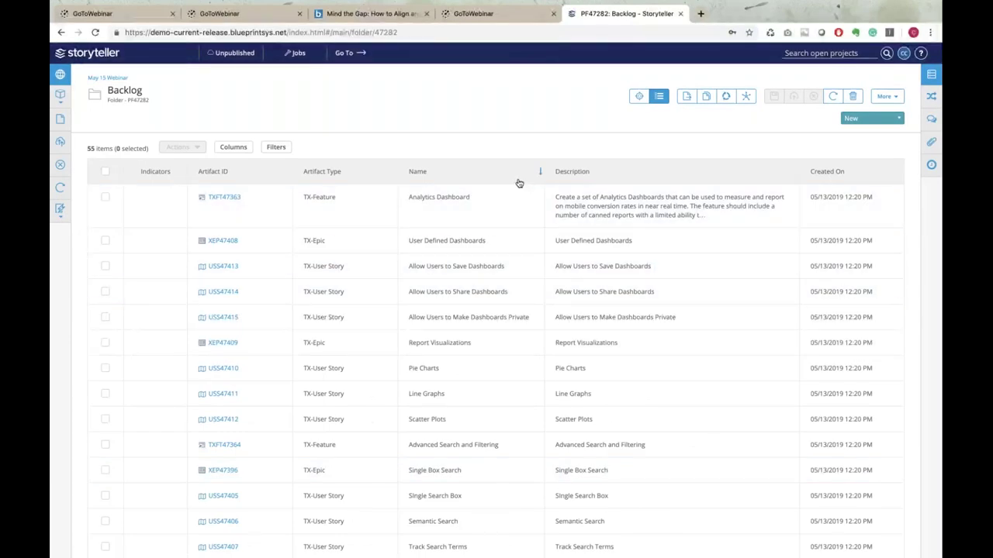
# Filter the Backlog list on Artifact Type TX-Feature
pyautogui.click(275, 148)
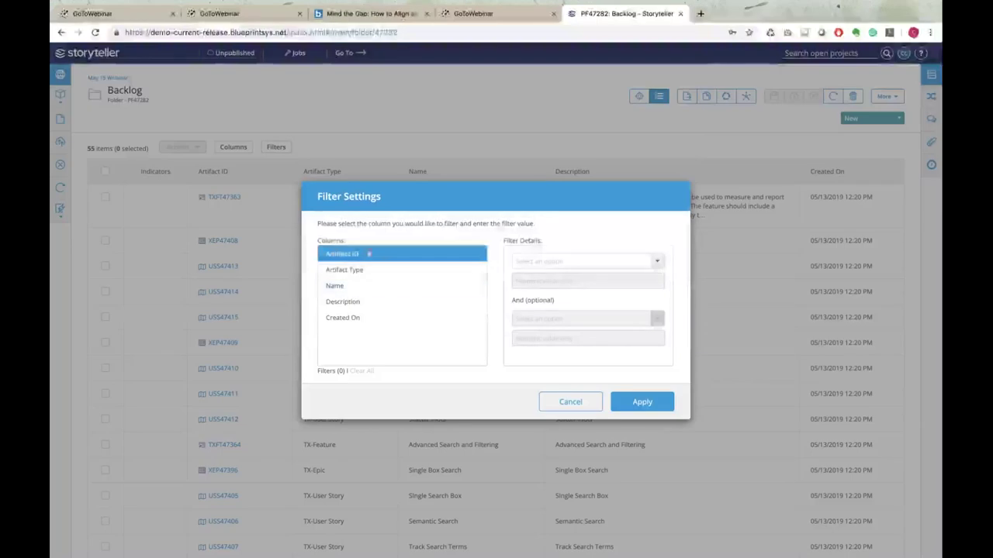
pyautogui.click(353, 269)
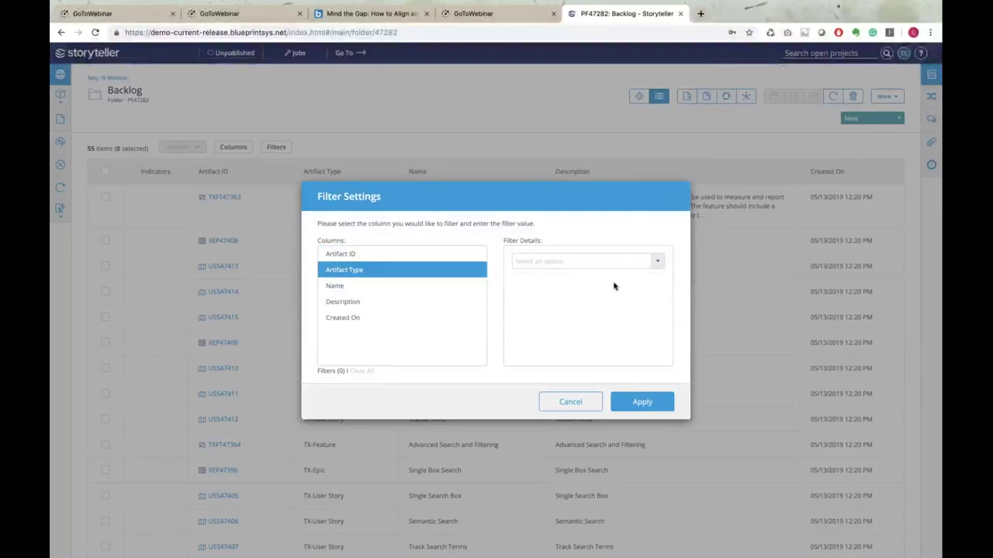
pyautogui.click(656, 261)
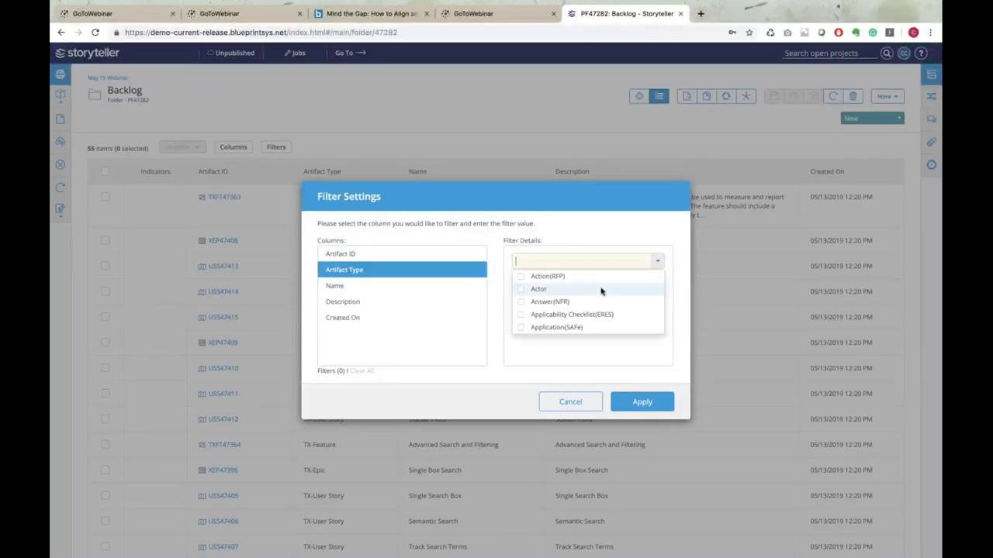
pyautogui.write('feat')
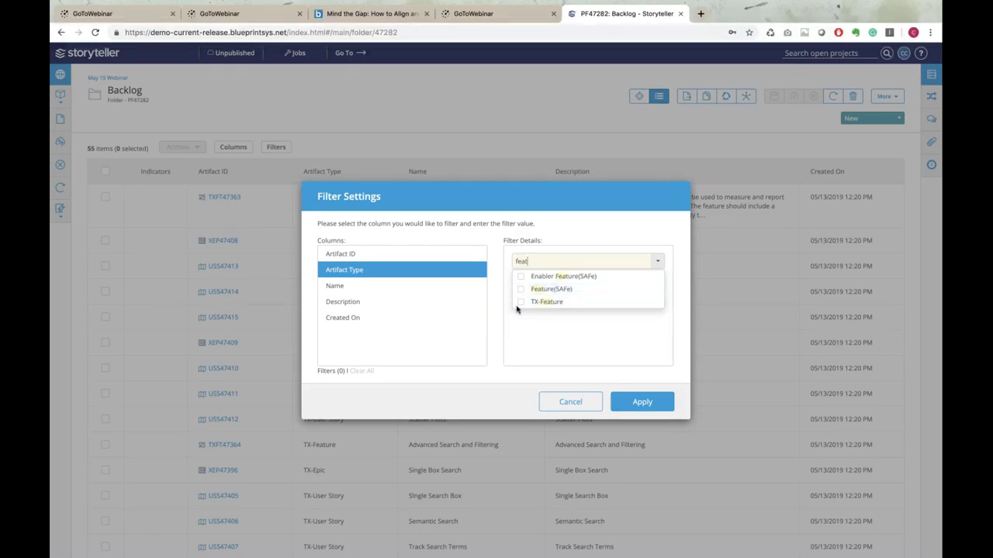
pyautogui.click(521, 302)
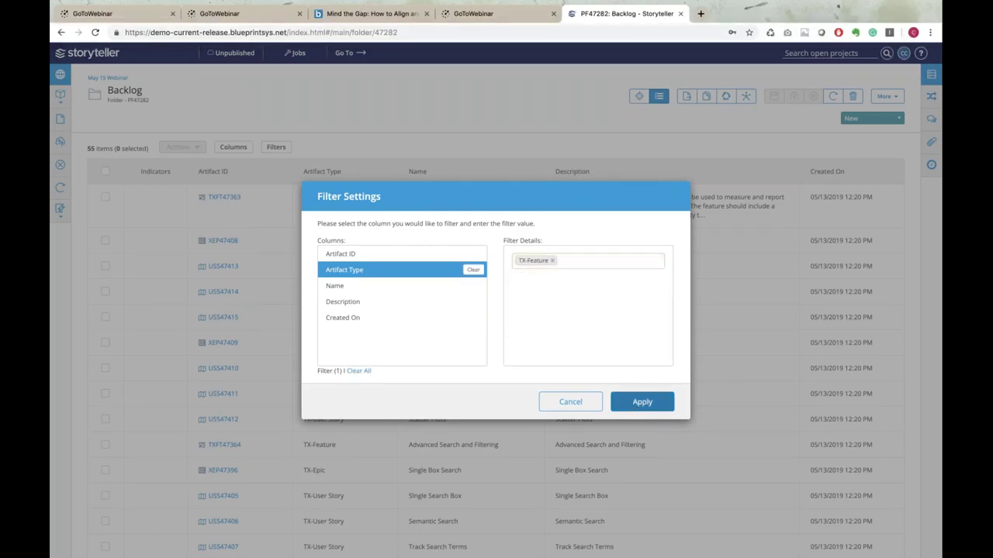
pyautogui.click(642, 402)
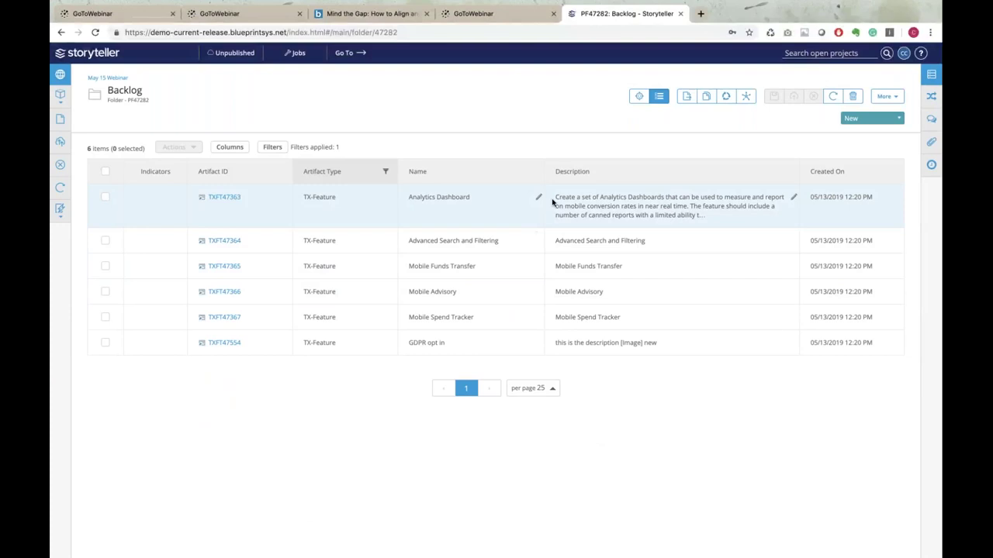
# Undo a stray edit to the Analytics Dashboard name and review feature details
pyautogui.click(538, 197)
pyautogui.write('asdf')
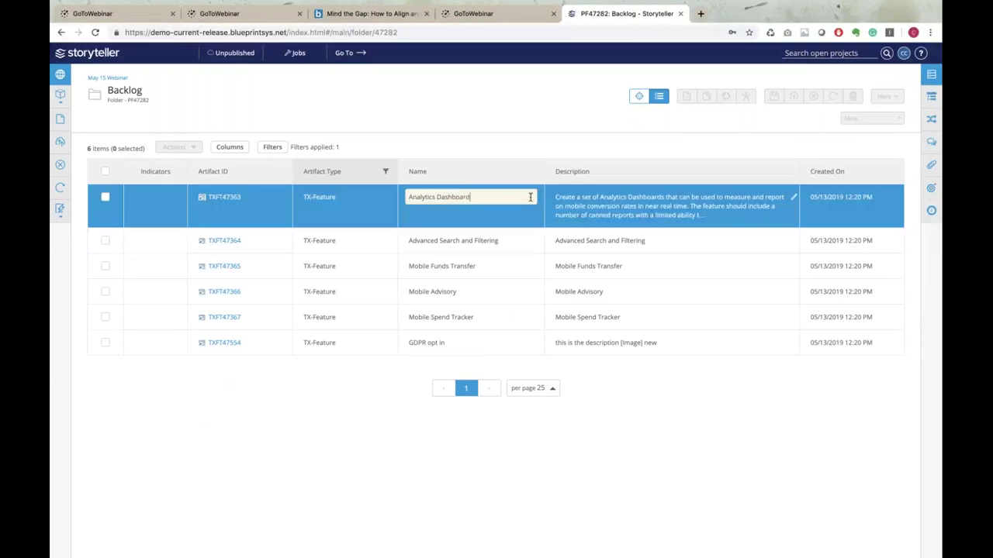
pyautogui.press('BackSpace')
pyautogui.press('BackSpace')
pyautogui.press('BackSpace')
pyautogui.press('BackSpace')
pyautogui.click(522, 239)
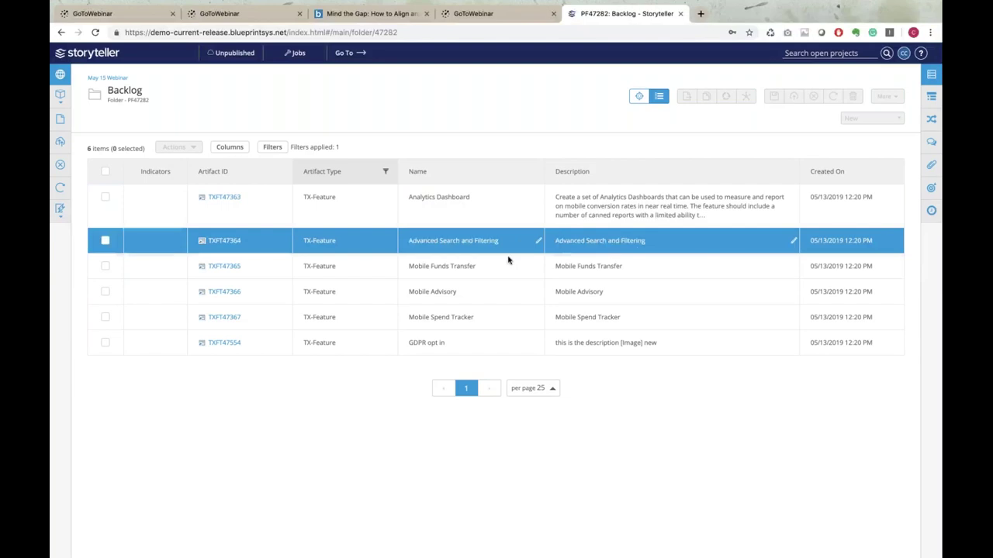
pyautogui.click(933, 75)
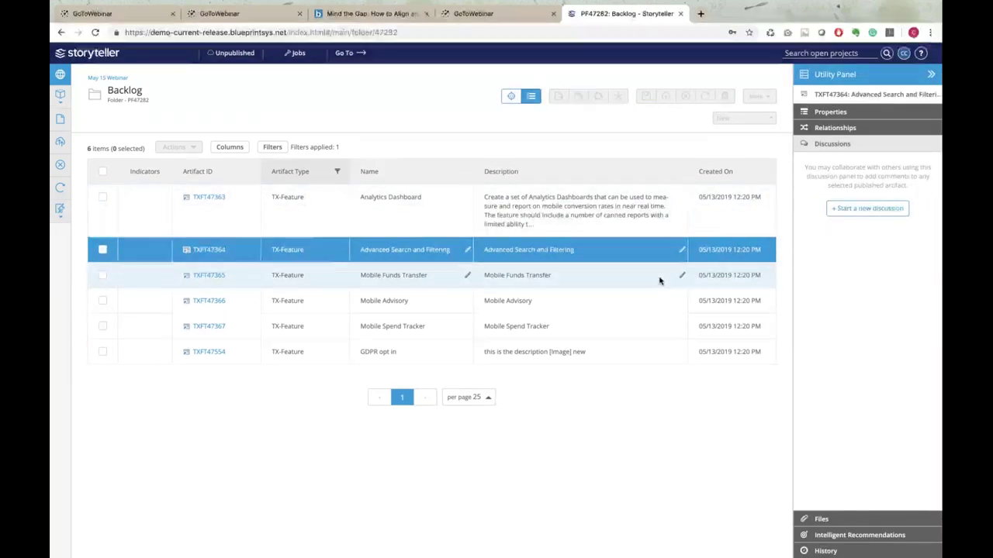
pyautogui.click(660, 281)
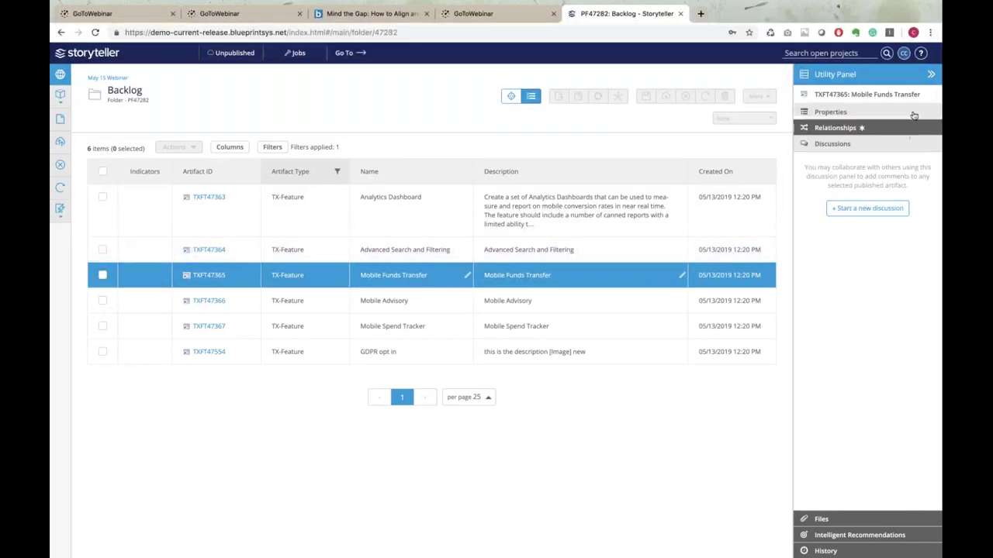
pyautogui.click(932, 75)
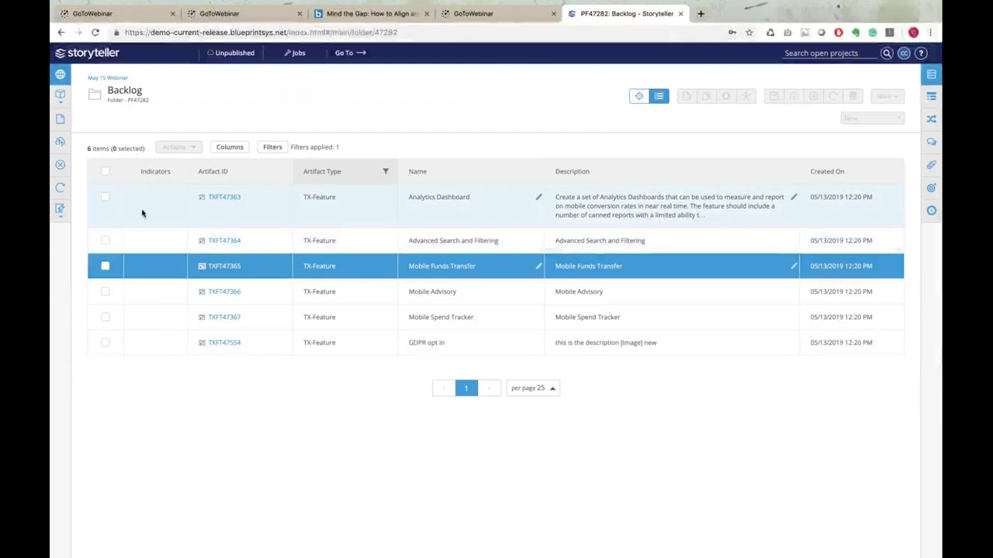
# Check Analytics Dashboard, Advanced Search and Filtering, Mobile Funds Transfer, Mobile Advisory and show Actions
pyautogui.click(105, 197)
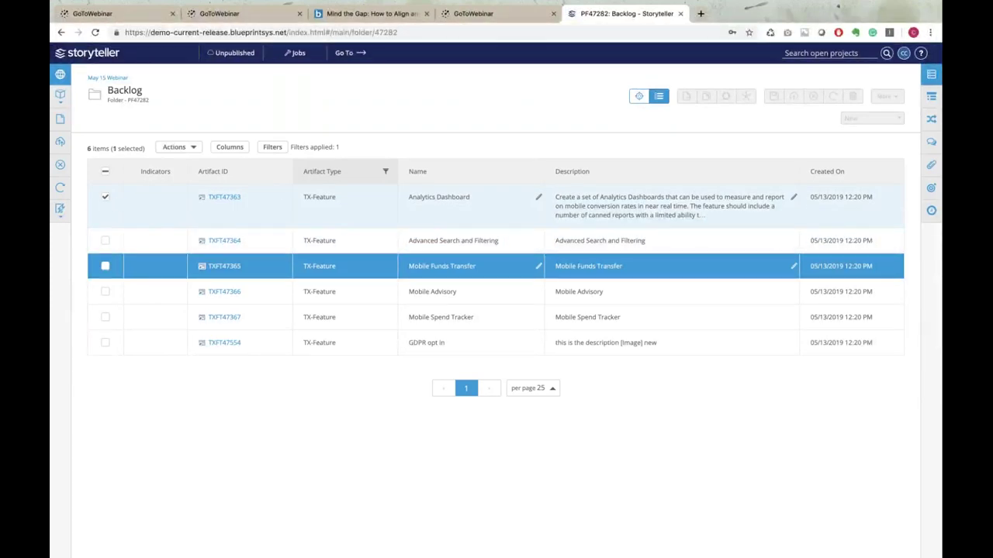
pyautogui.click(105, 240)
pyautogui.click(105, 266)
pyautogui.click(105, 292)
pyautogui.click(195, 149)
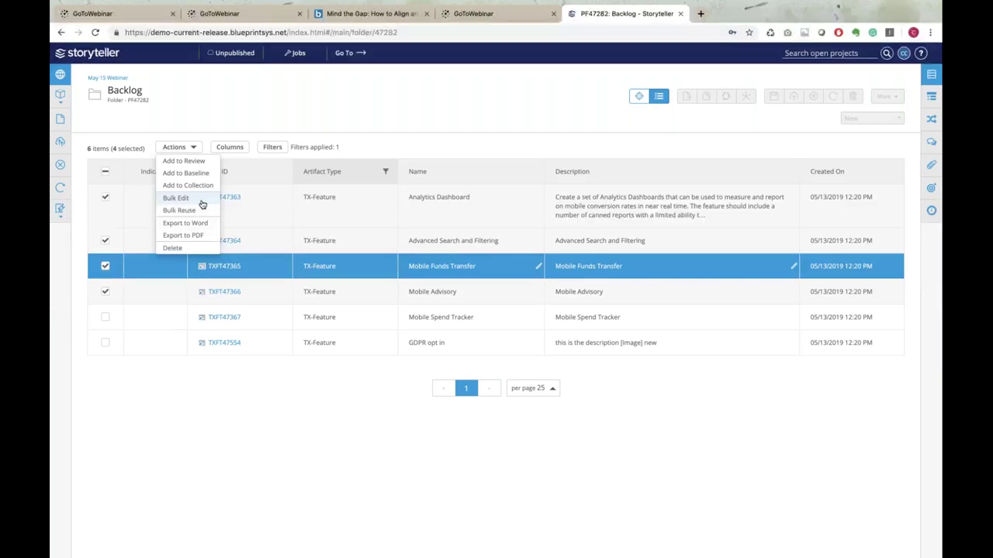
# Bulk edit the four checked features to ST-Story Points 22, then apply and publish
pyautogui.click(176, 199)
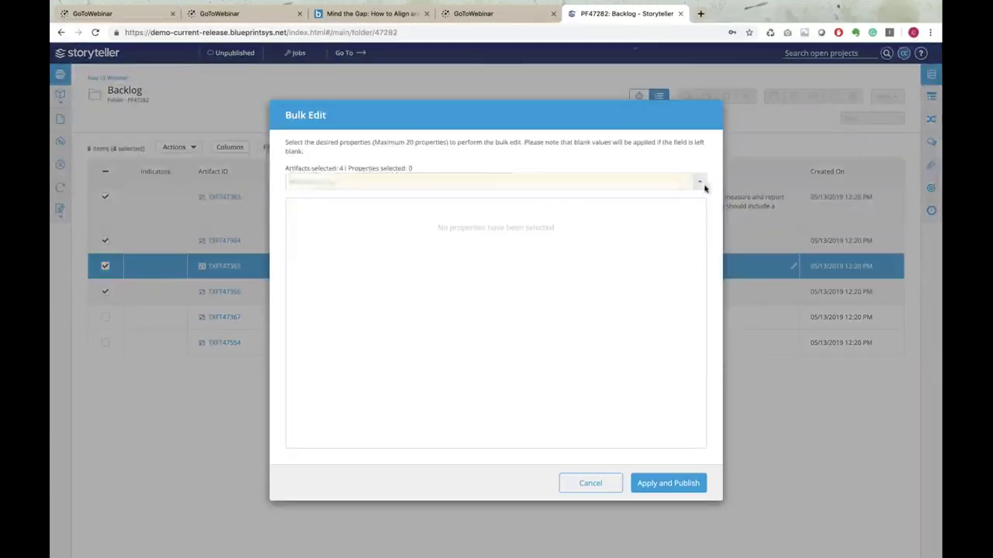
pyautogui.click(700, 184)
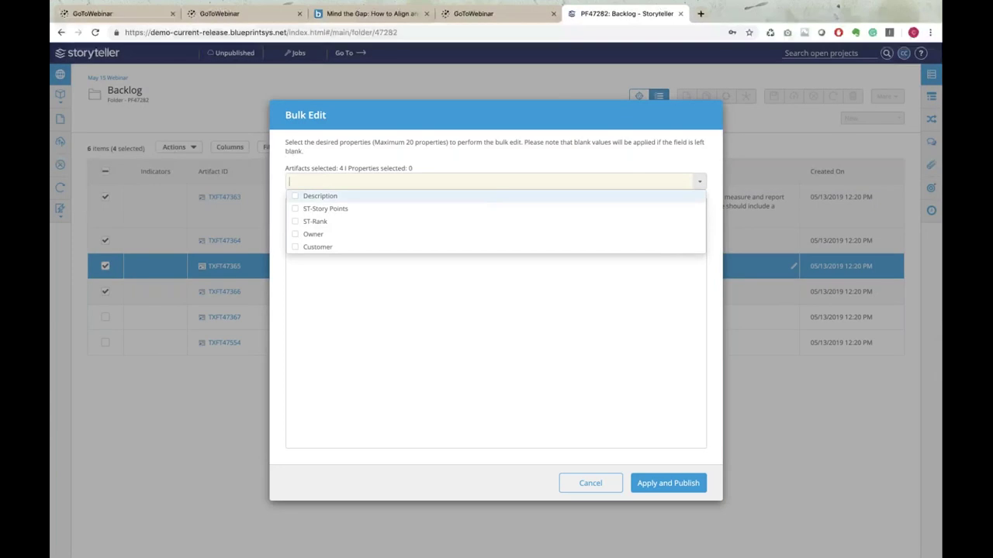
pyautogui.click(296, 210)
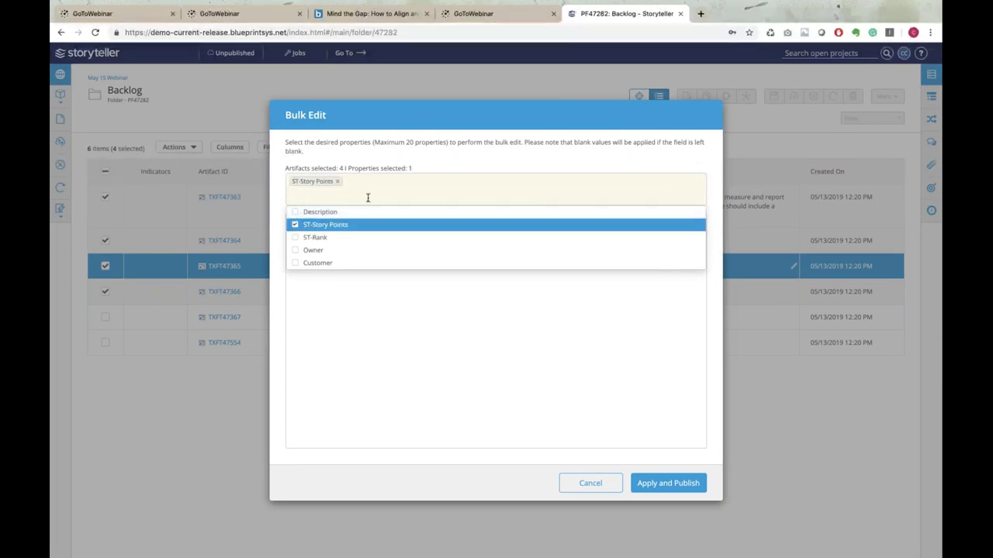
pyautogui.click(423, 368)
pyautogui.click(383, 219)
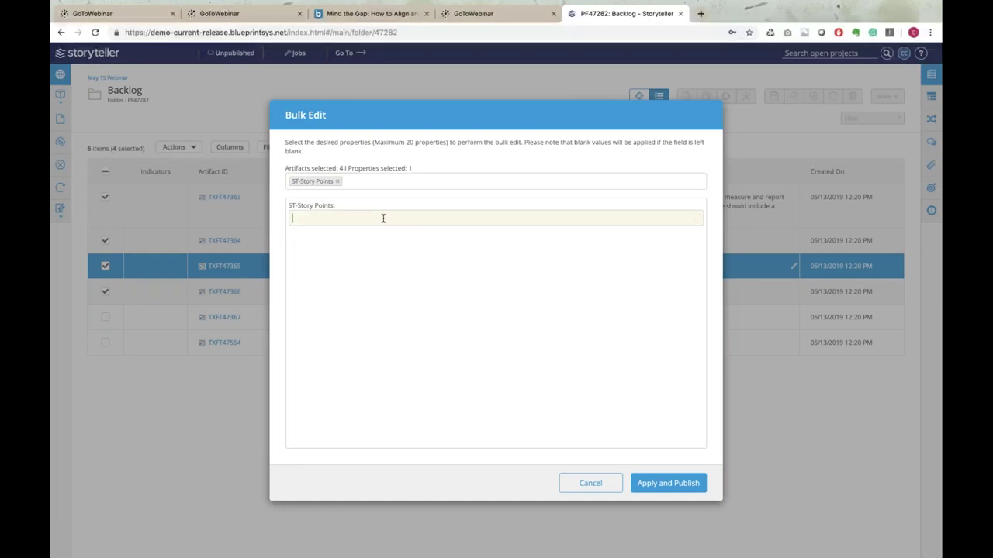
pyautogui.write('22')
pyautogui.click(682, 488)
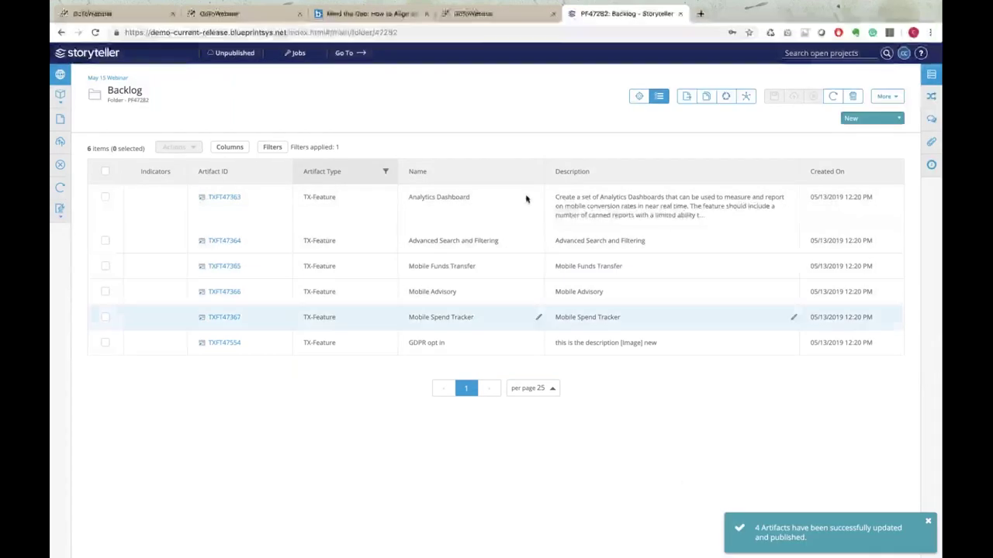
# Add an ST-Story Points column to the filtered Backlog list
pyautogui.click(245, 150)
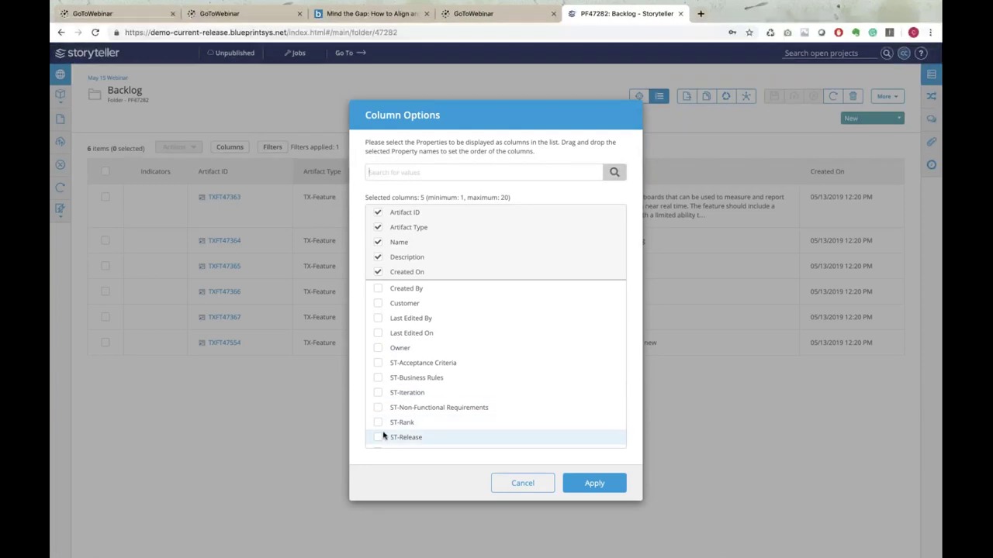
pyautogui.scroll(-2, 383, 434)
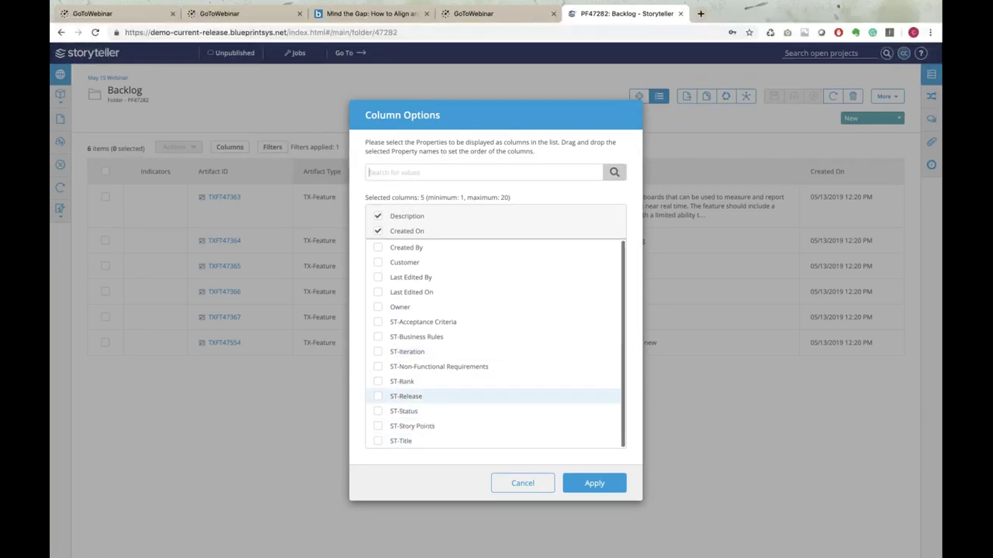
pyautogui.click(378, 426)
pyautogui.click(581, 482)
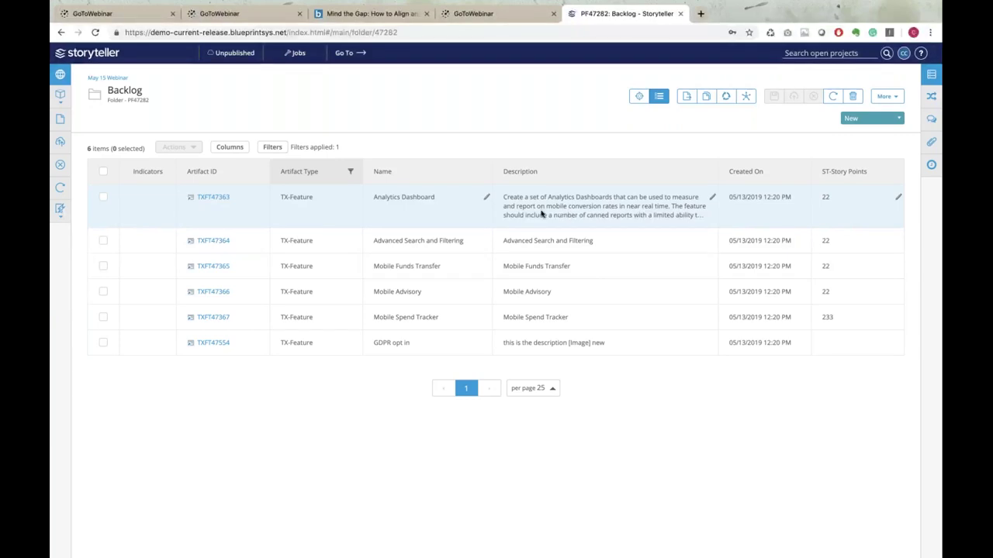
# Open the Explorer project tree from the left sidebar
pyautogui.click(61, 77)
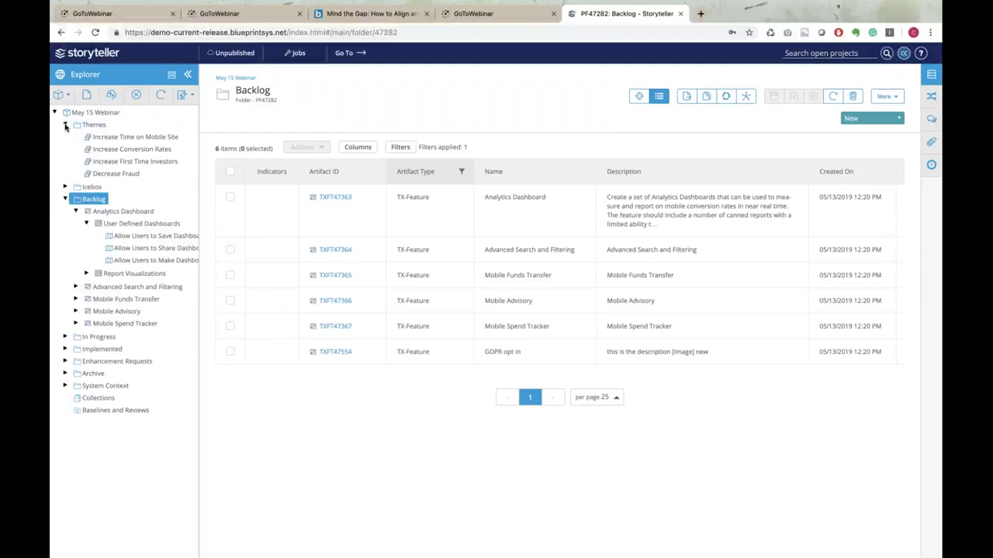
# Collapse Themes and Backlog, then open System Context > Non-Functional Requirements > Recover Password
pyautogui.click(66, 125)
pyautogui.click(65, 149)
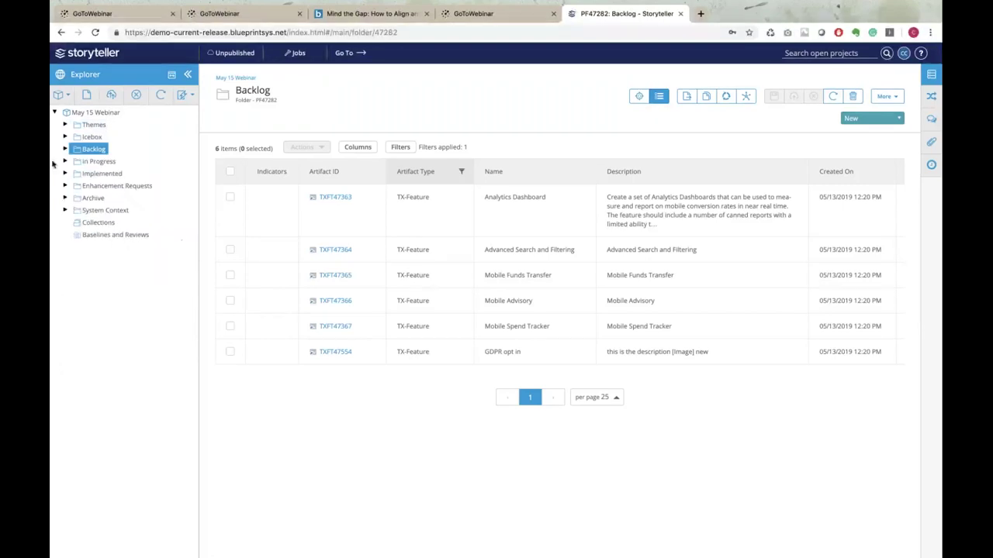
pyautogui.click(65, 210)
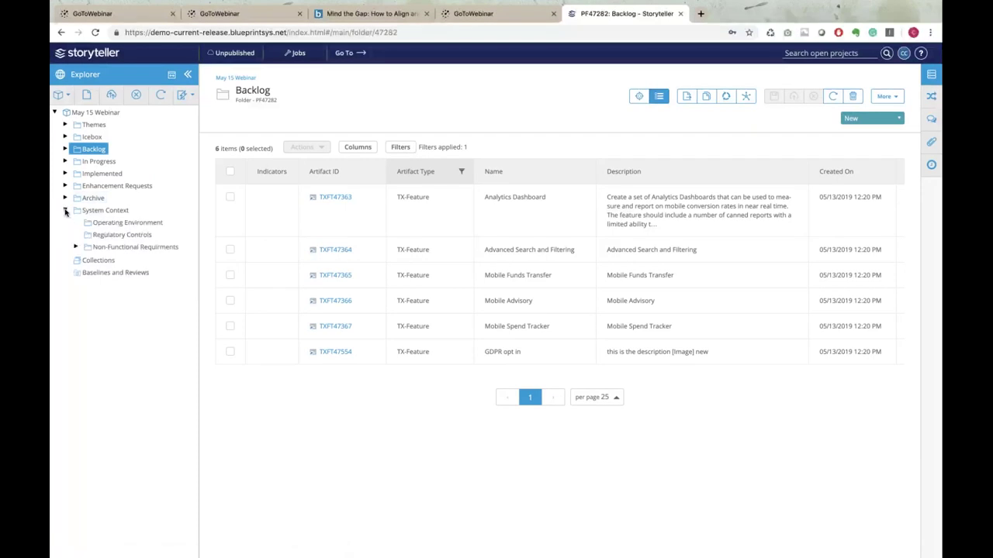
pyautogui.click(76, 247)
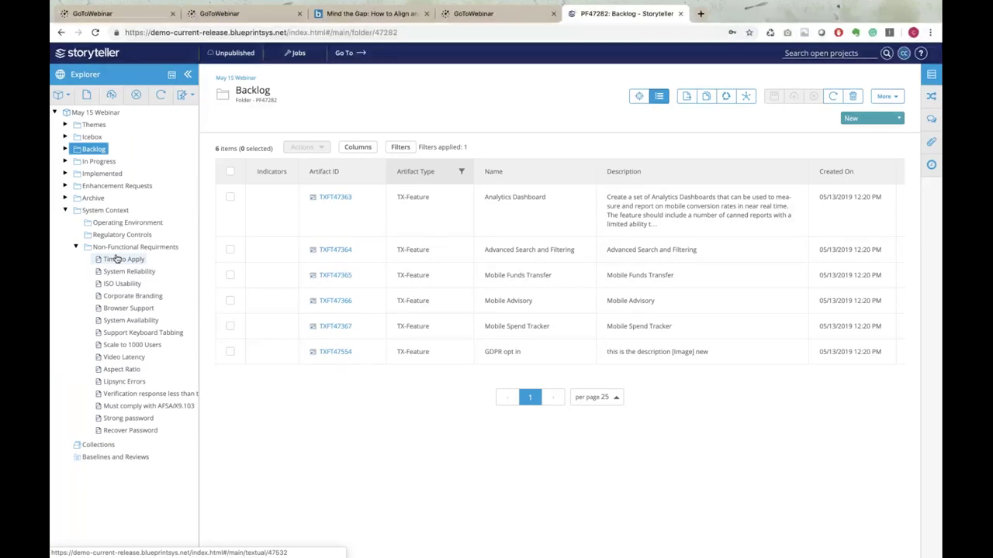
pyautogui.click(142, 430)
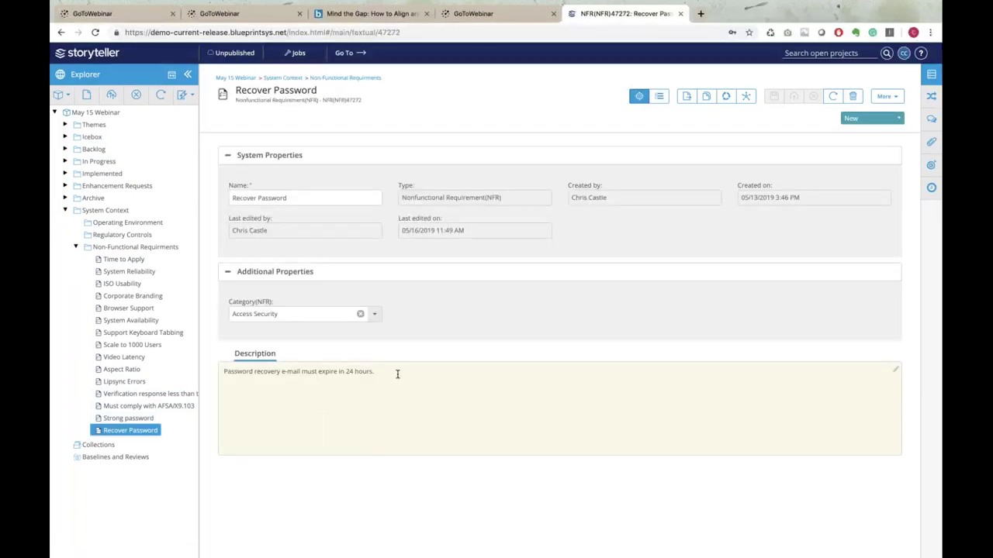
# Reuse and publish Recover Password into the In Progress folder
pyautogui.click(397, 374)
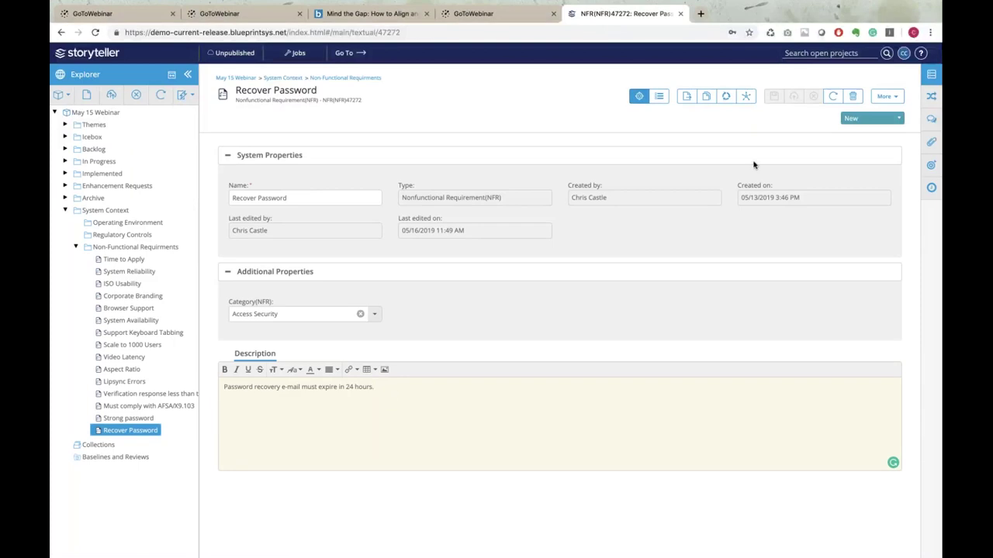
pyautogui.click(727, 99)
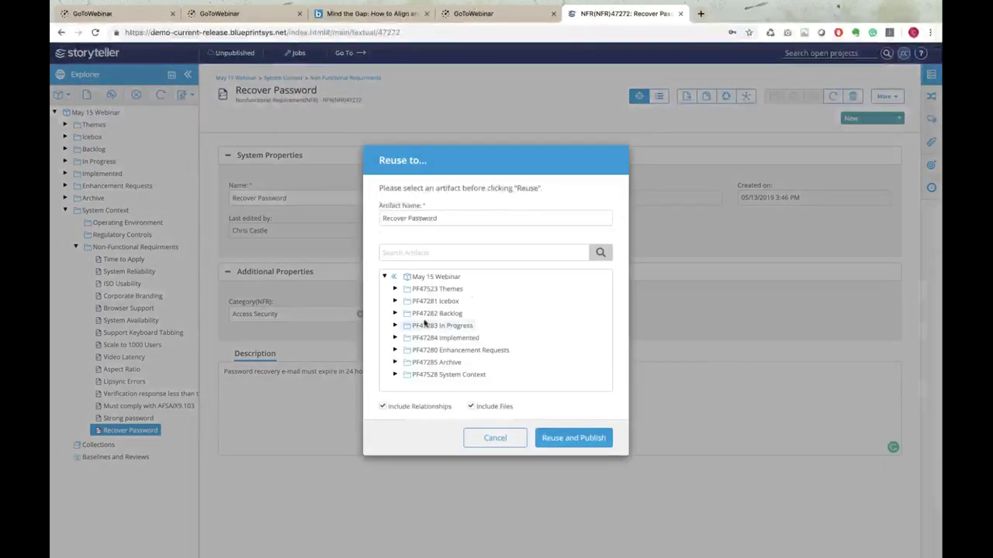
pyautogui.click(438, 325)
pyautogui.click(549, 438)
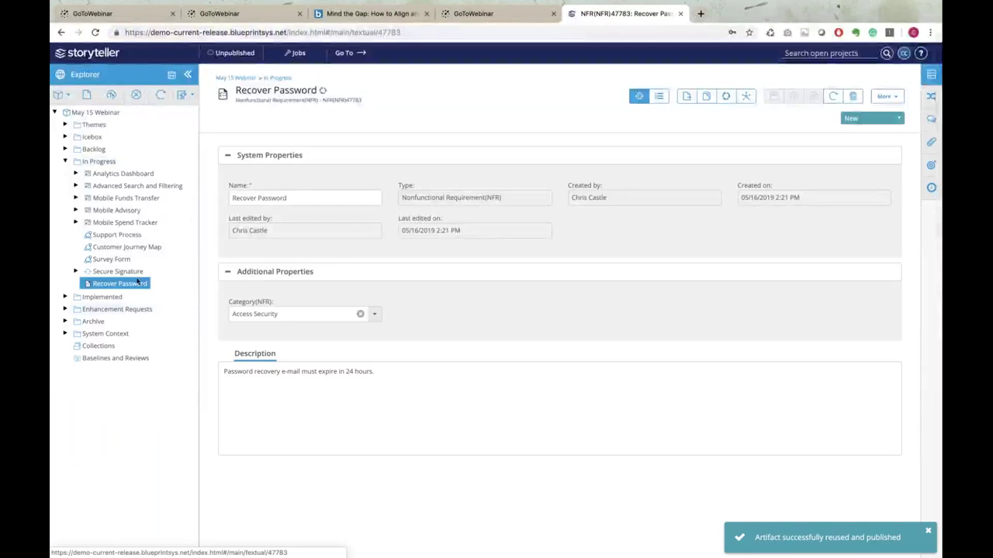
# Inspect the requirement's relationships and its reuse link details
pyautogui.click(931, 74)
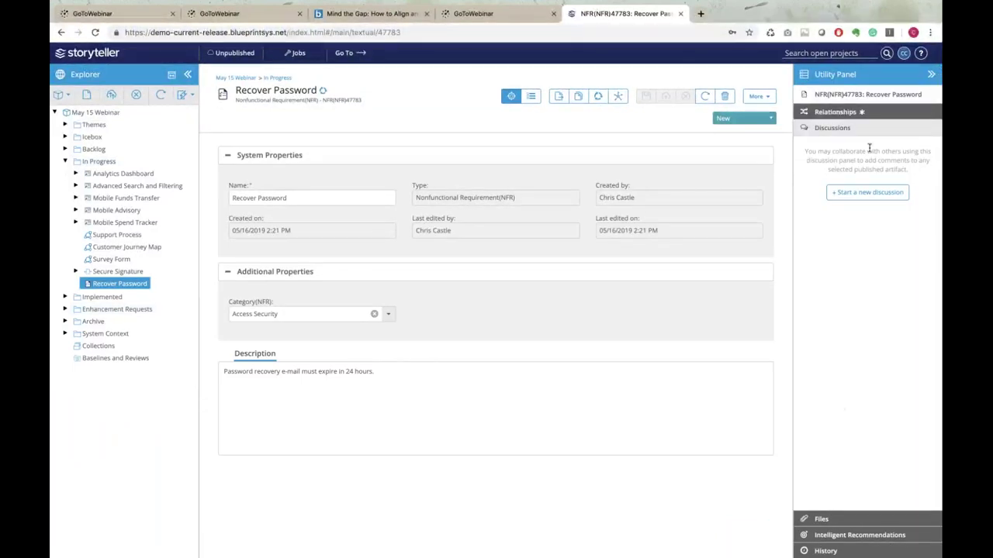
pyautogui.click(849, 112)
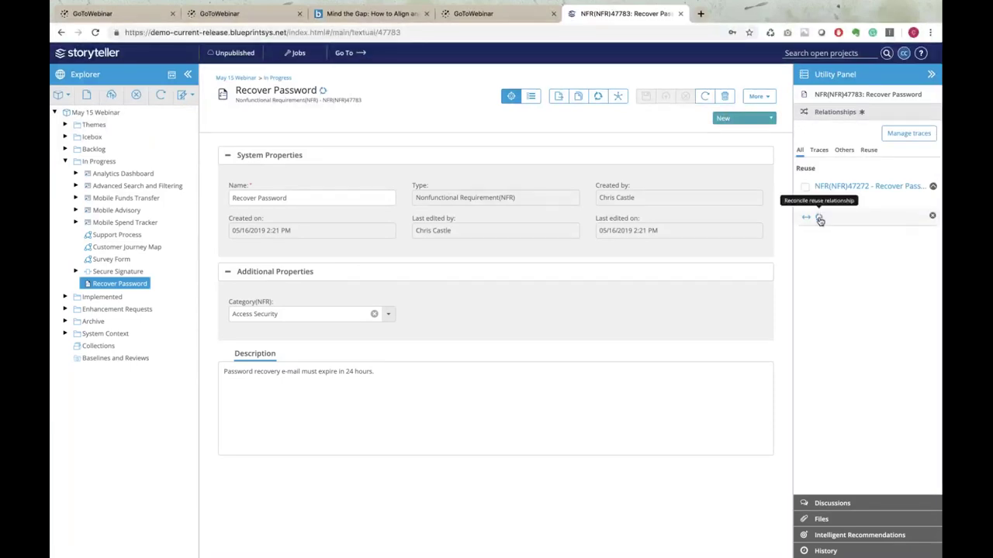
pyautogui.click(122, 285)
# Add the line 'Must impliment 2 factor authentication' to the description and publish
pyautogui.click(406, 371)
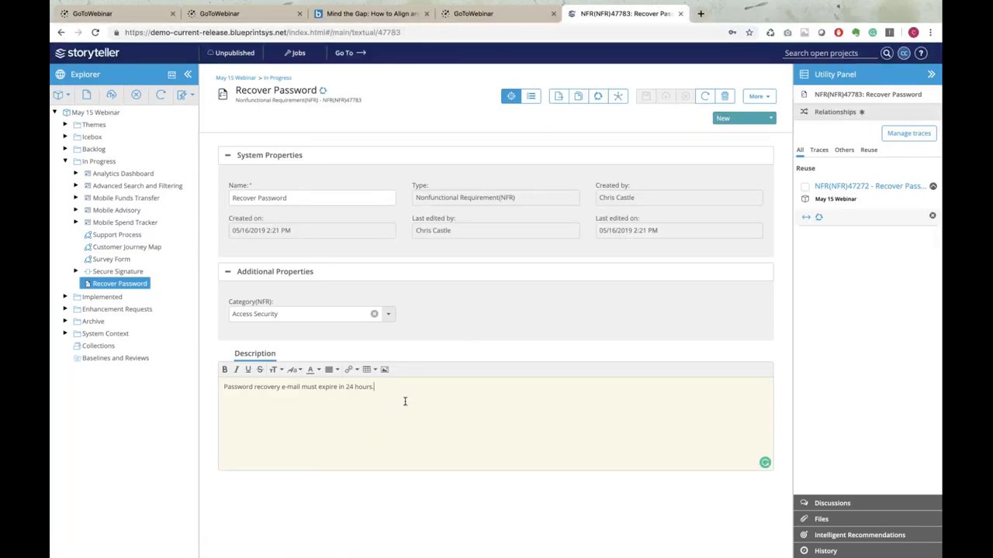
pyautogui.press('Return')
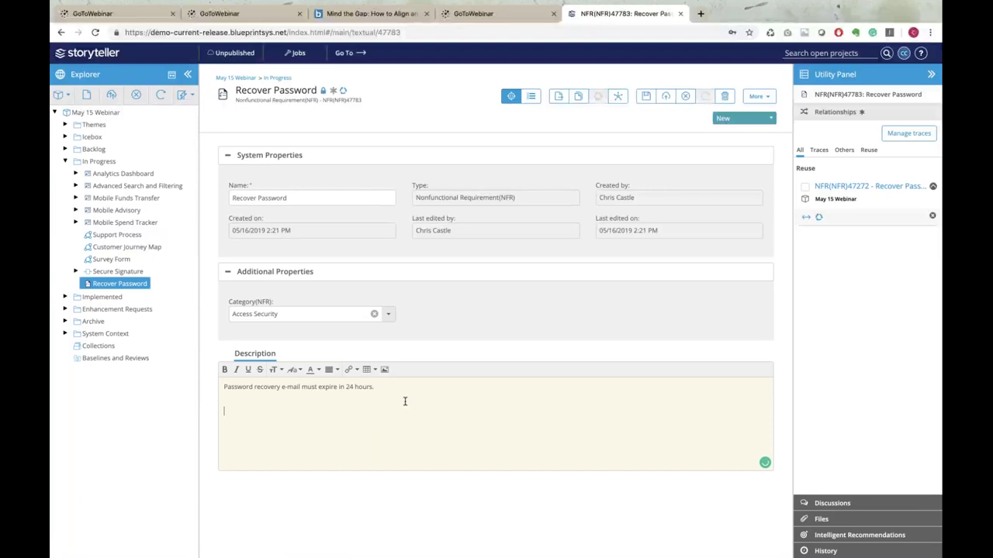
pyautogui.write('Must impliment 2 factor')
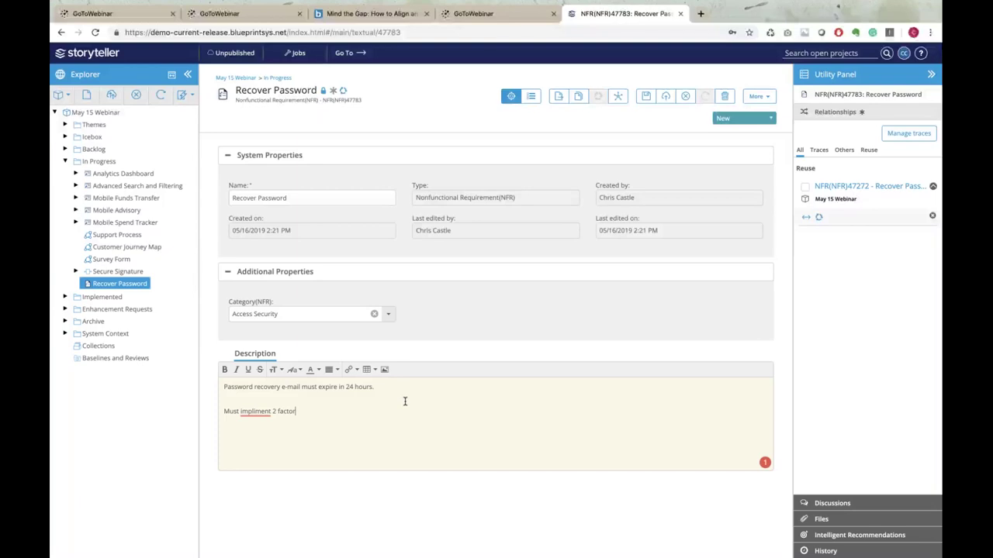
pyautogui.write(' authentication')
pyautogui.click(419, 387)
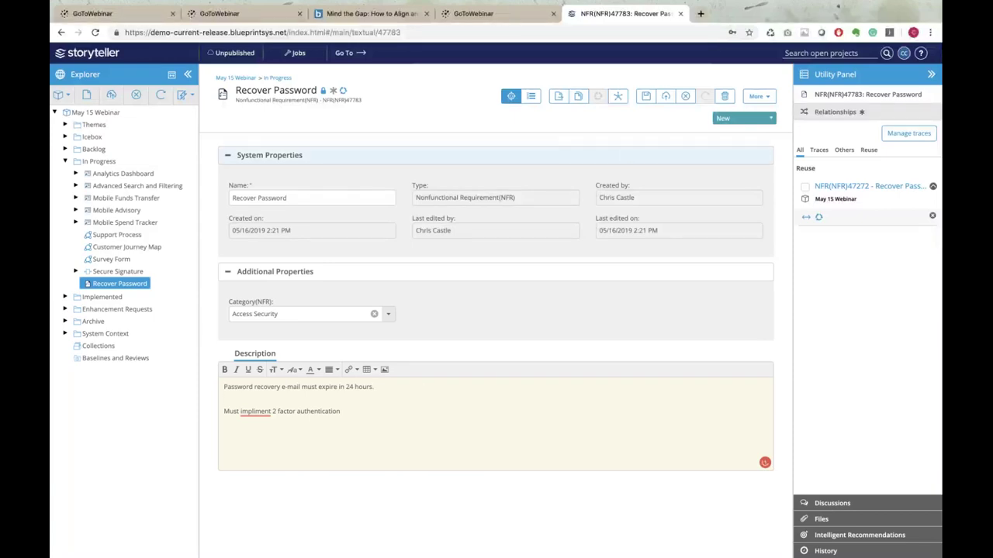
pyautogui.click(668, 103)
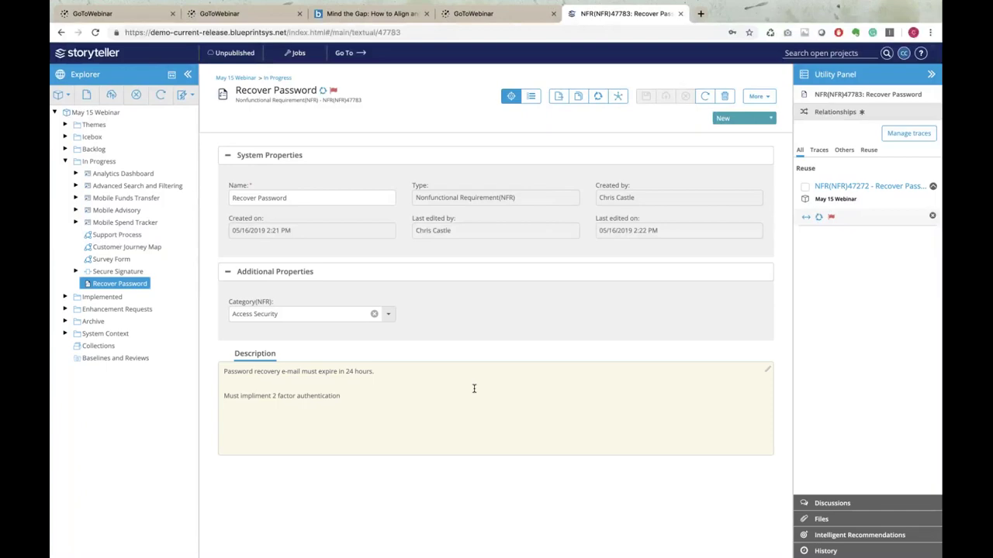
# Sync the reuse by overwriting NFR(NFR)47272 with this version and confirm
pyautogui.click(819, 219)
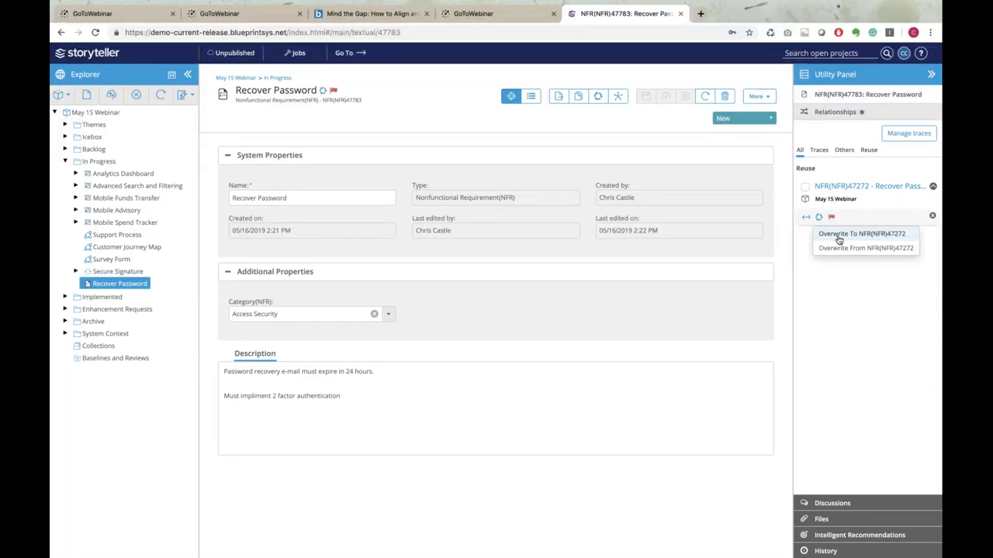
pyautogui.click(838, 240)
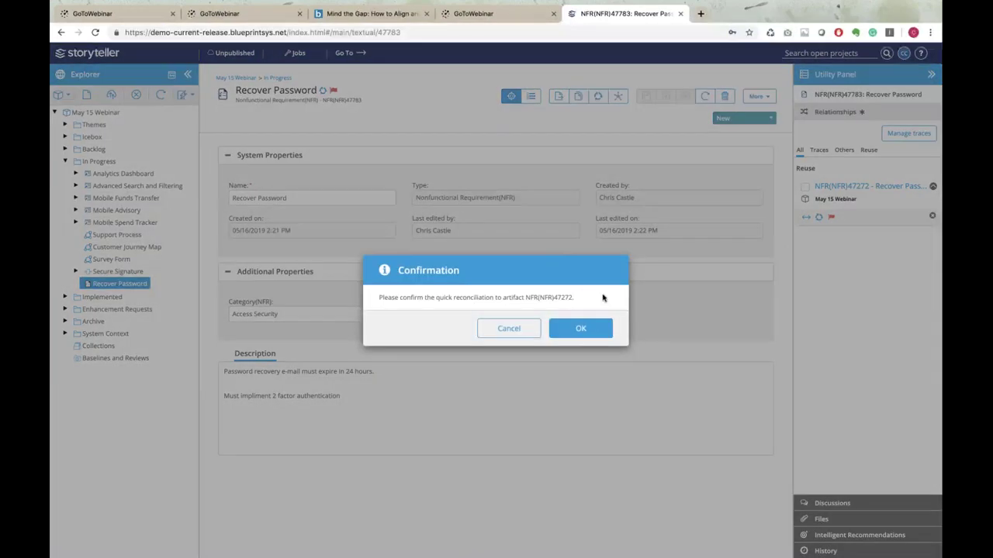
pyautogui.click(581, 330)
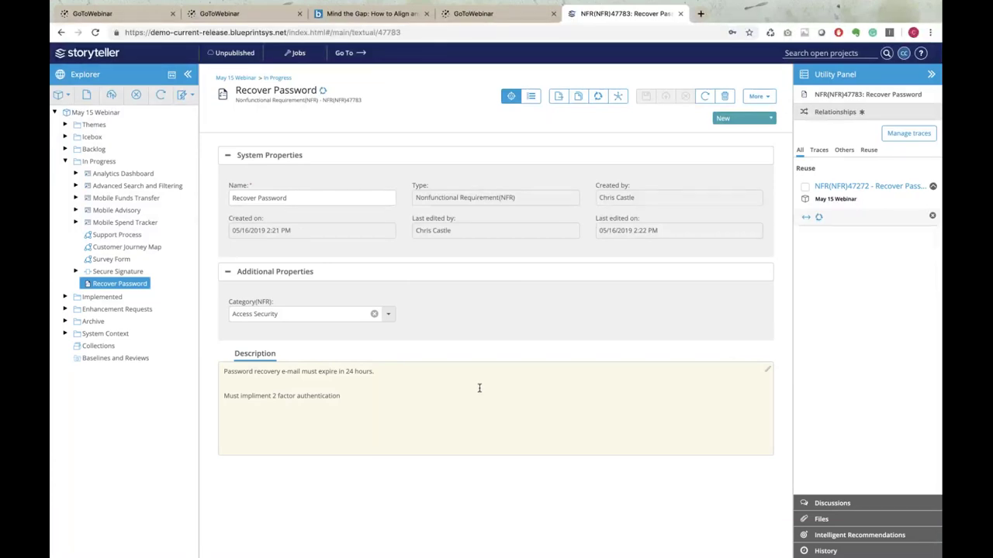
# Select and deselect the 2 factor authentication line, then open the In Progress folder
pyautogui.tripleClick(378, 397)
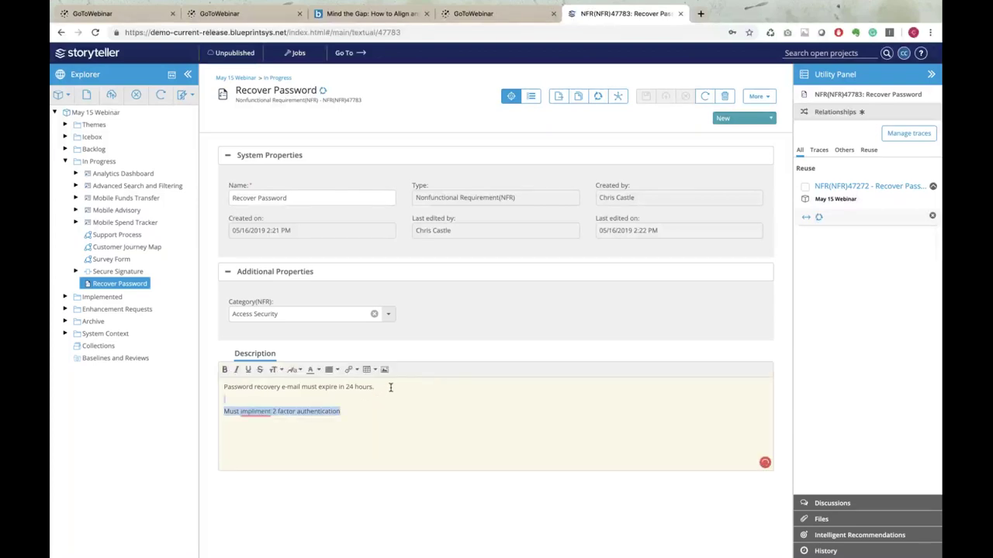
pyautogui.click(390, 386)
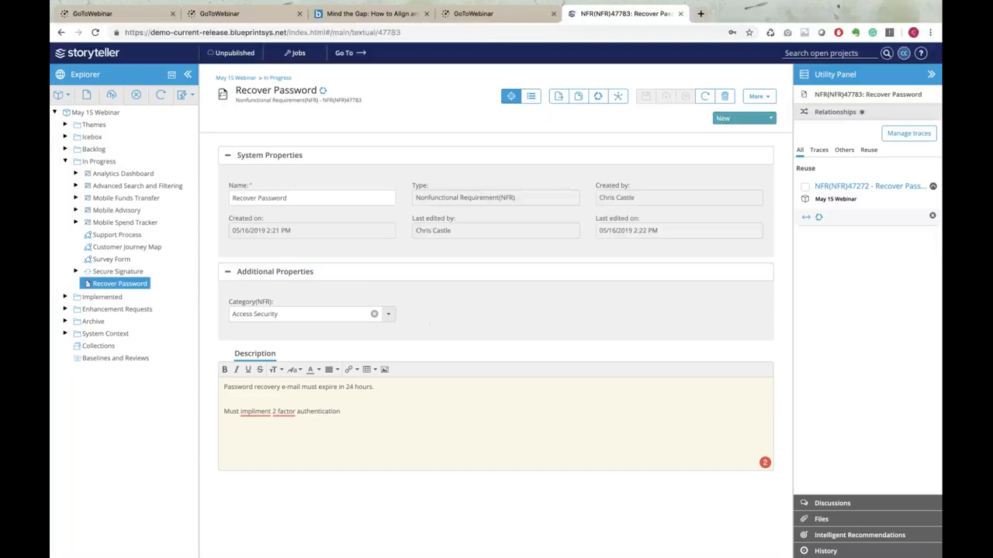
pyautogui.click(98, 162)
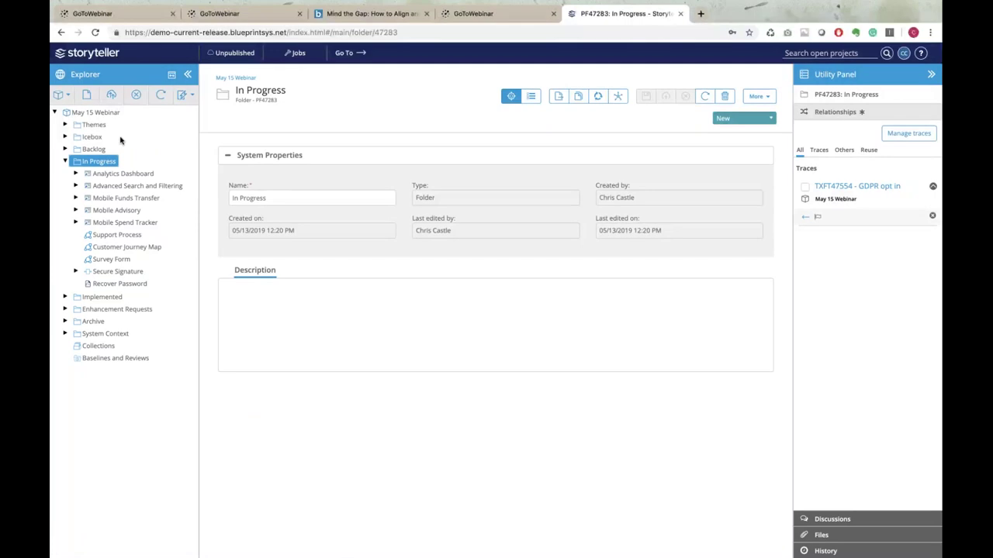
# Add a new Model Standard artifact called 'Today' to the In Progress folder
pyautogui.click(90, 95)
pyautogui.click(529, 296)
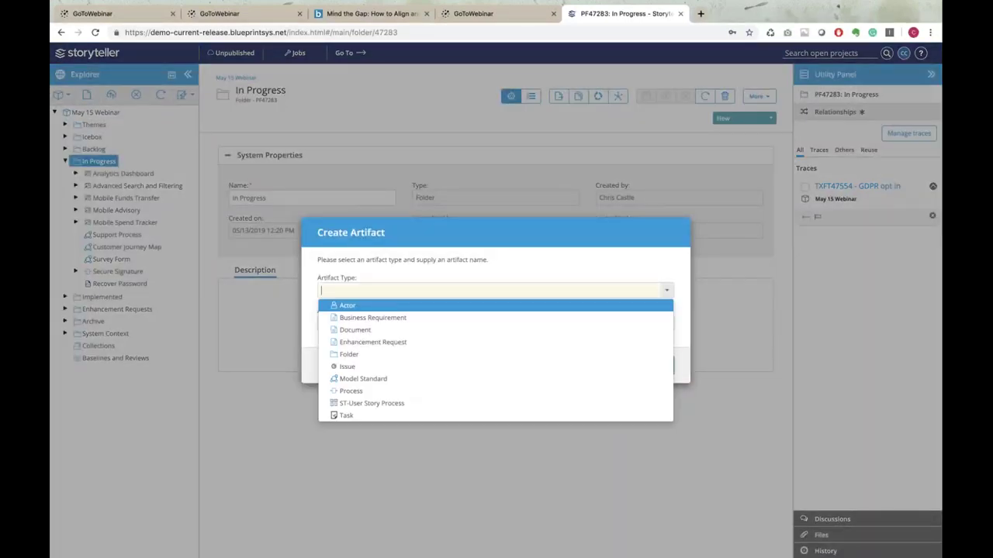
pyautogui.write('mode')
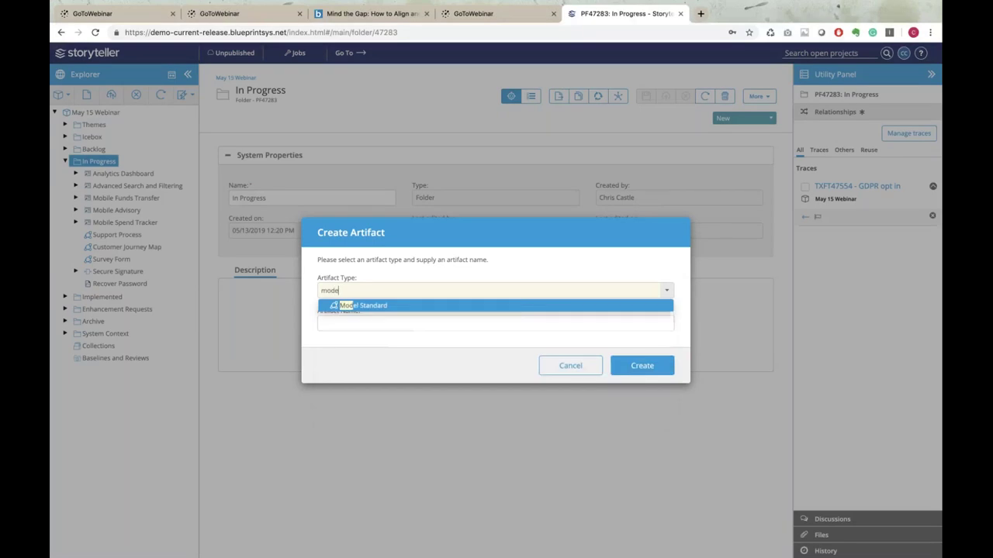
pyautogui.click(519, 307)
pyautogui.click(478, 326)
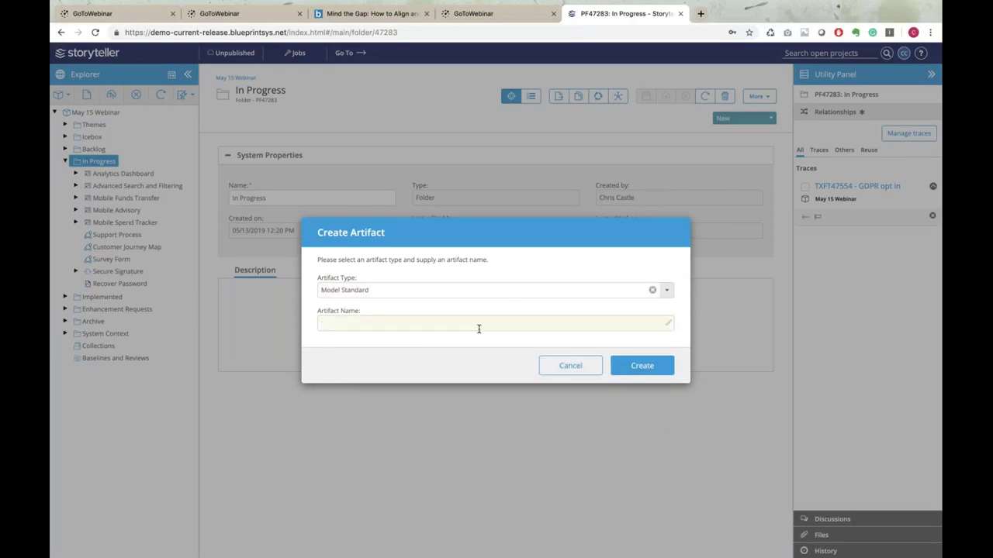
pyautogui.write('Today')
pyautogui.click(640, 366)
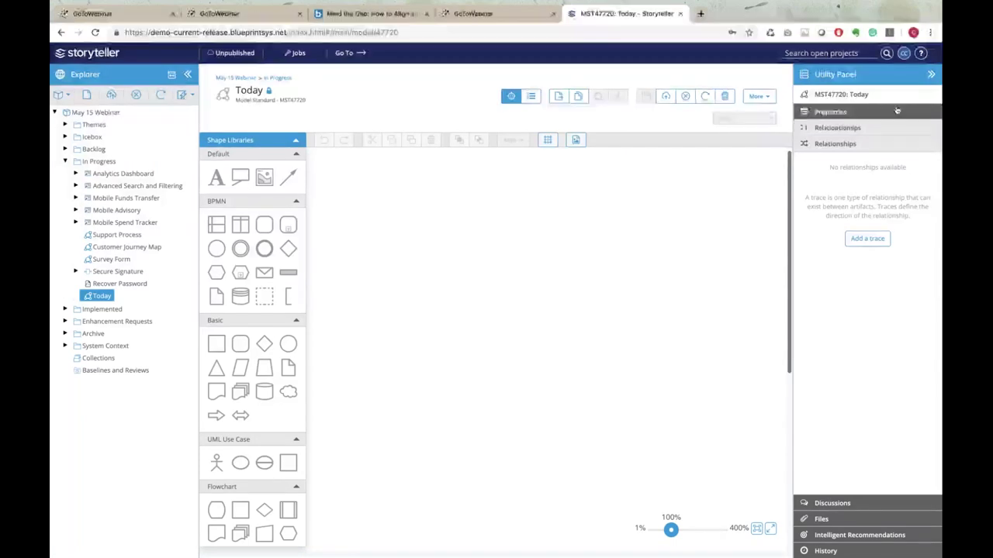
# Collapse the Utility Panel and Explorer, then browse the Shape Libraries list
pyautogui.click(931, 73)
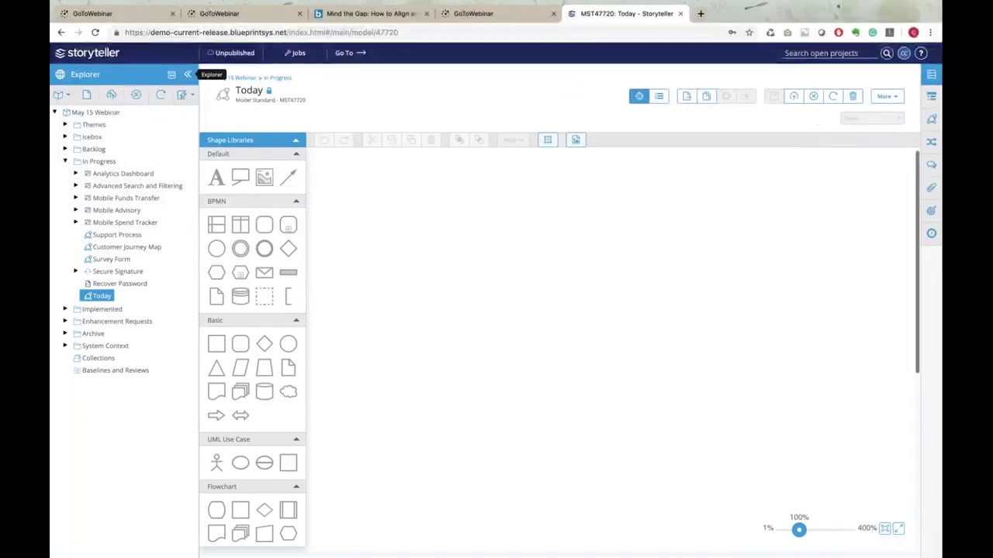
pyautogui.click(187, 74)
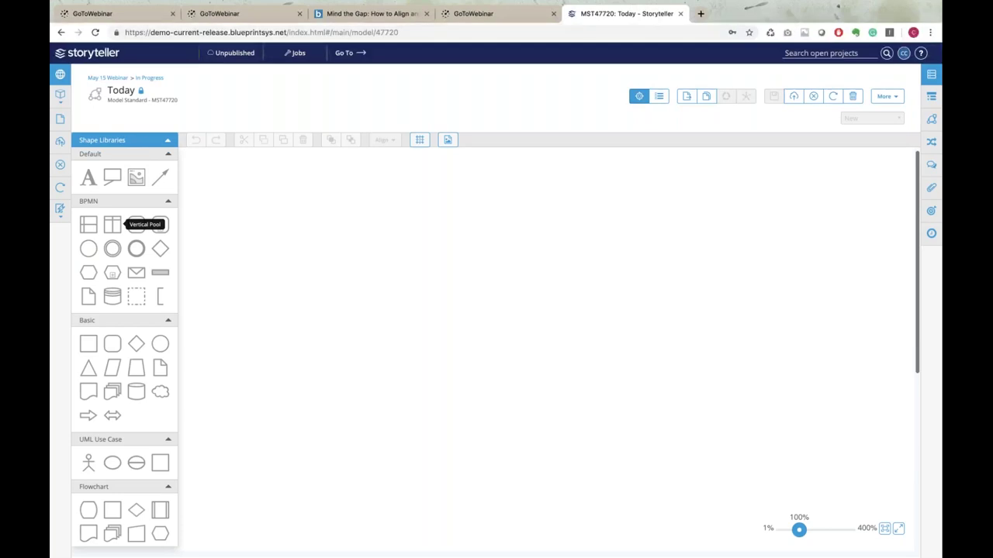
pyautogui.scroll(-5, 116, 256)
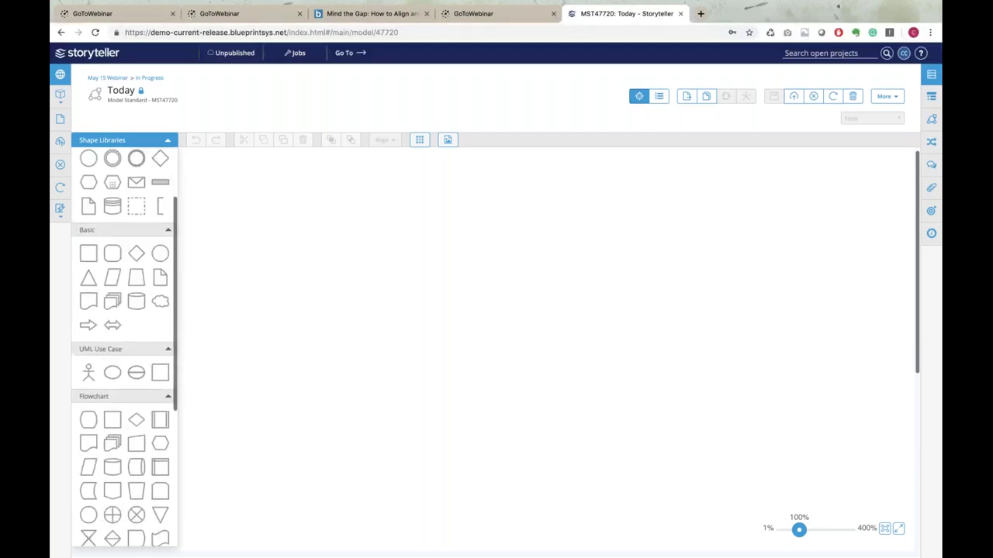
pyautogui.scroll(-4, 116, 349)
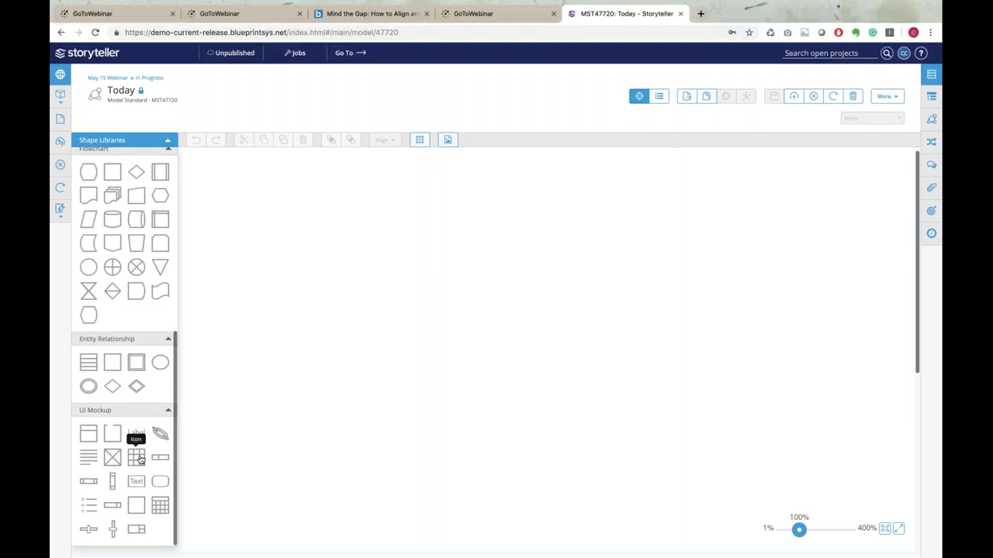
pyautogui.scroll(-1, 139, 460)
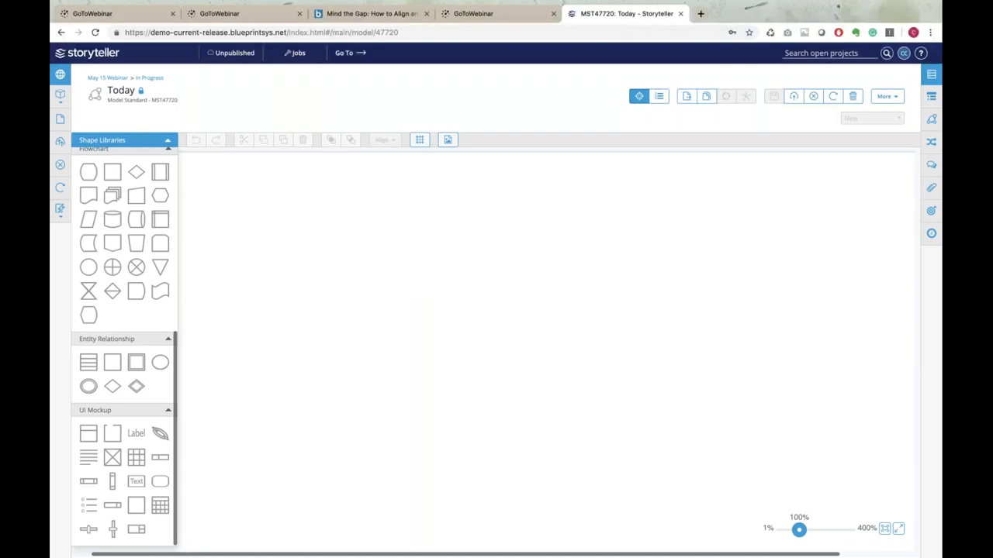
pyautogui.scroll(3, 124, 349)
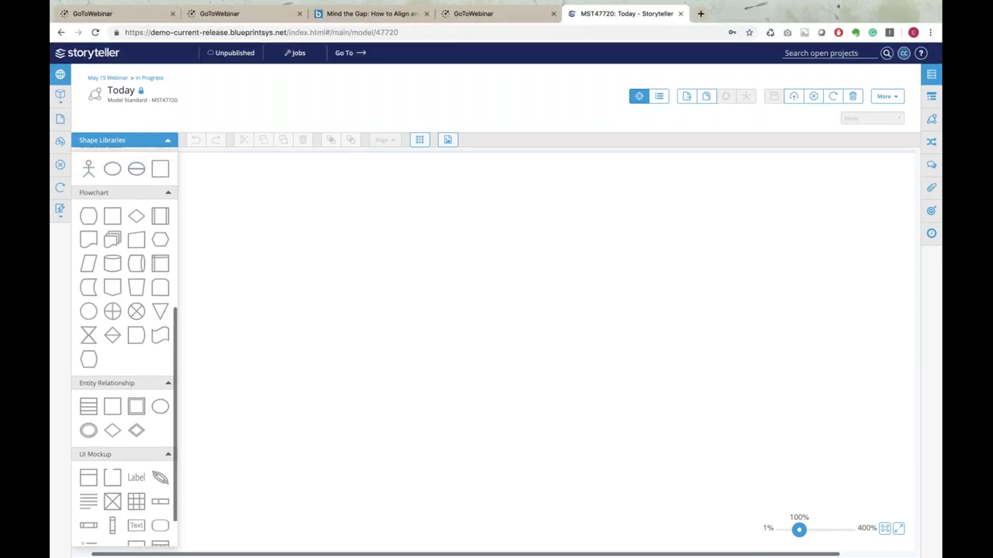
pyautogui.scroll(5, 124, 349)
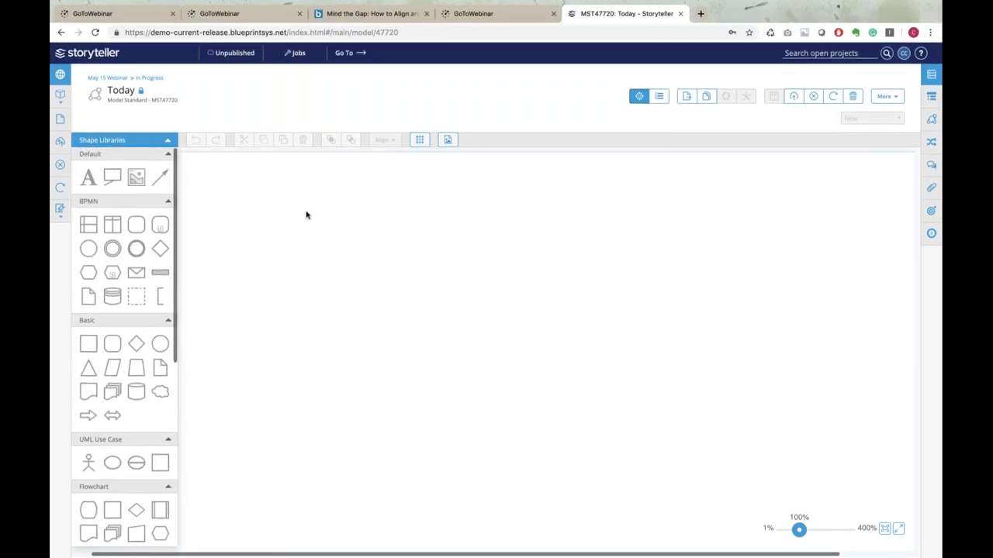
# Drop two BPMN Task shapes side by side, then raise the left one and tilt it about 15°
pyautogui.moveTo(136, 225); pyautogui.dragTo(384, 285)
pyautogui.moveTo(135, 230); pyautogui.dragTo(558, 262)
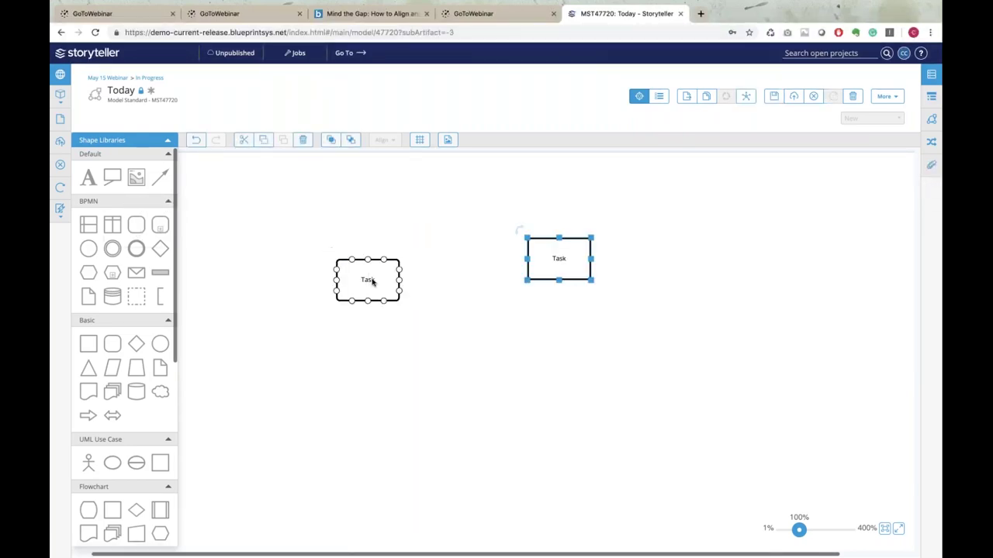
pyautogui.moveTo(372, 283); pyautogui.dragTo(372, 256)
pyautogui.click(377, 348)
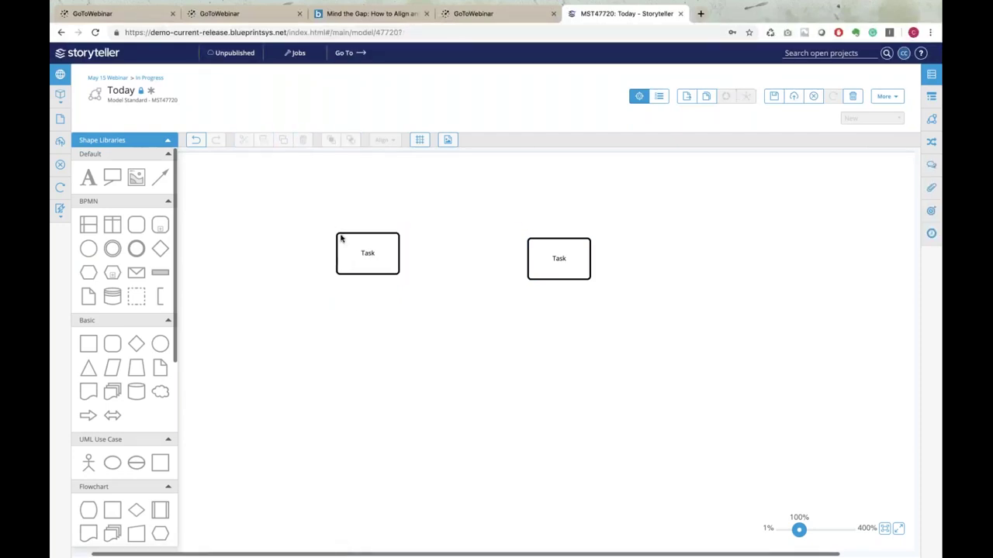
pyautogui.click(366, 249)
pyautogui.moveTo(327, 224); pyautogui.dragTo(324, 234)
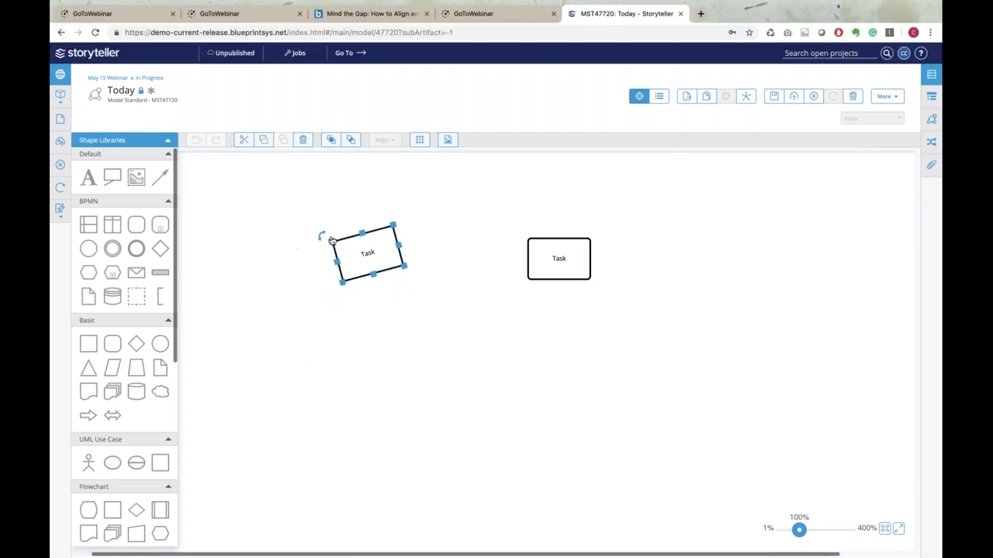
# Draw a connector from the tilted left Task to the right Task and show the Utility Panel
pyautogui.click(380, 338)
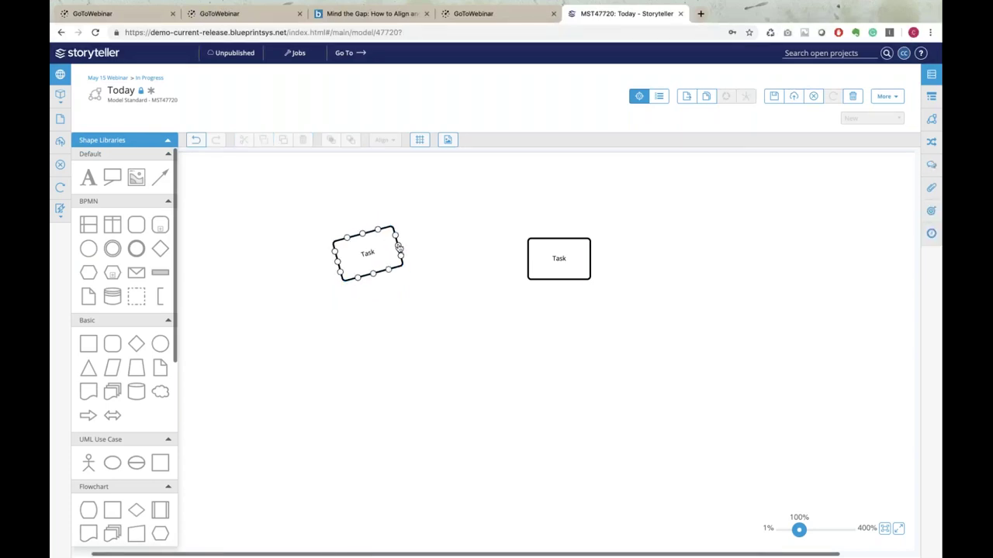
pyautogui.moveTo(398, 246); pyautogui.dragTo(574, 244)
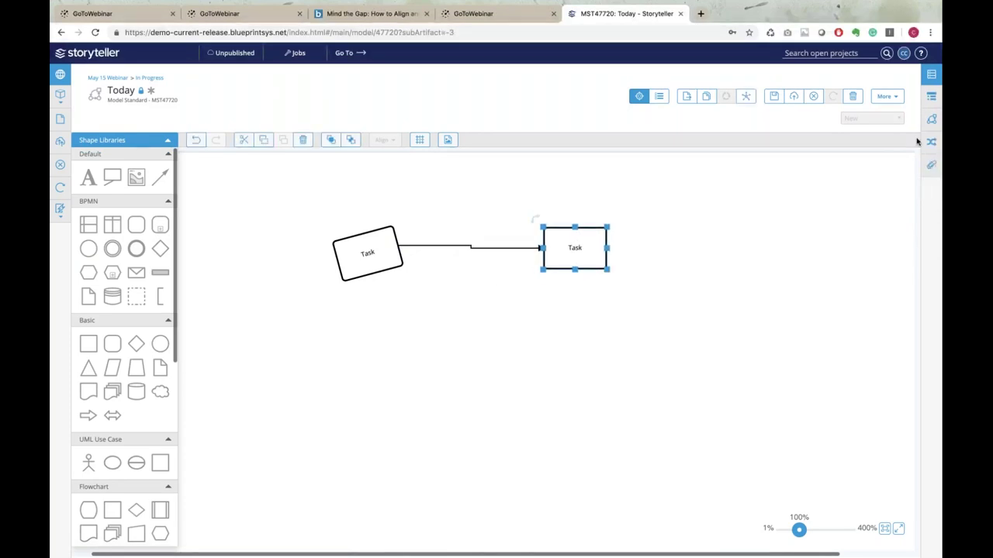
pyautogui.click(932, 76)
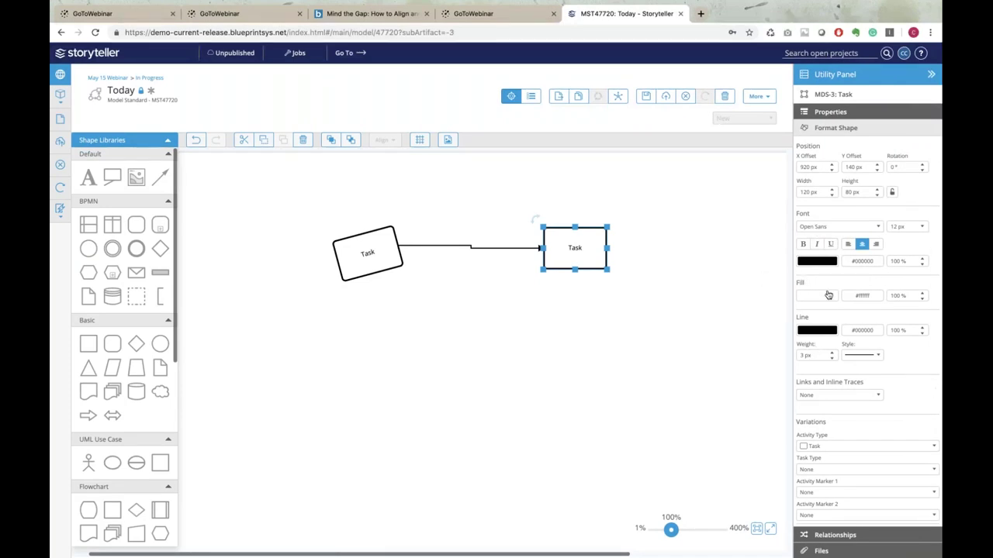
# Fill the right Task with the brown colour #b48686
pyautogui.click(829, 296)
pyautogui.click(833, 329)
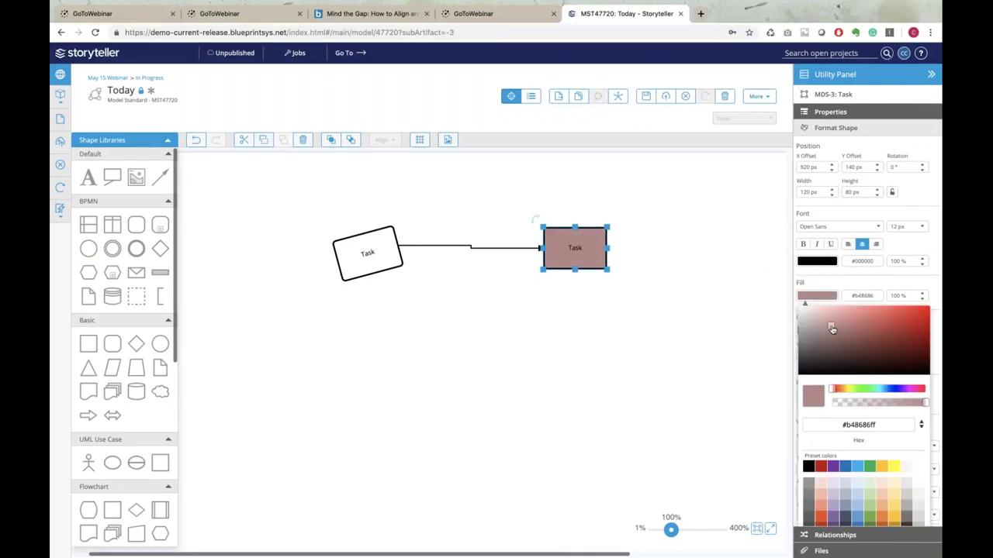
pyautogui.click(627, 362)
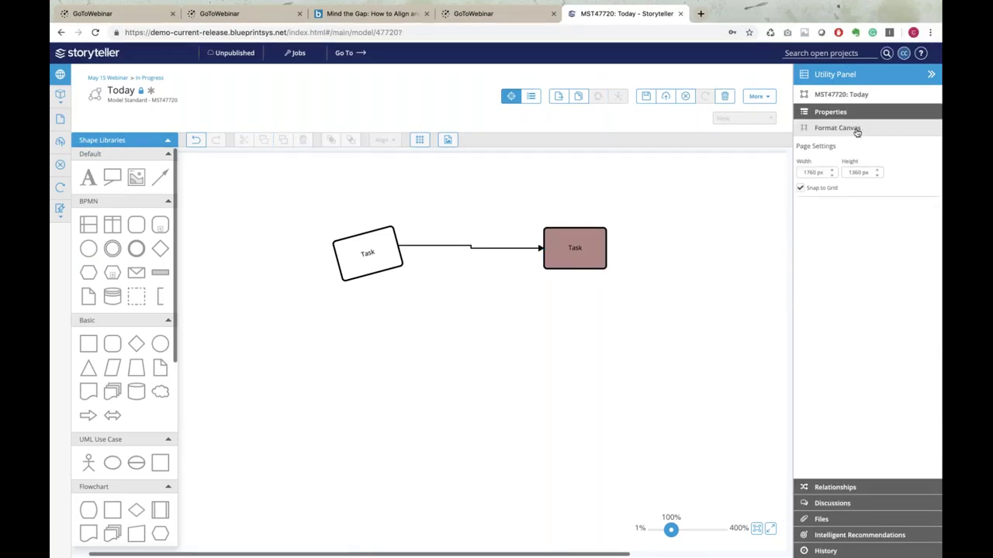
# Bring back the brown Task's Format Shape settings and turn on the canvas grid
pyautogui.click(840, 113)
pyautogui.click(578, 247)
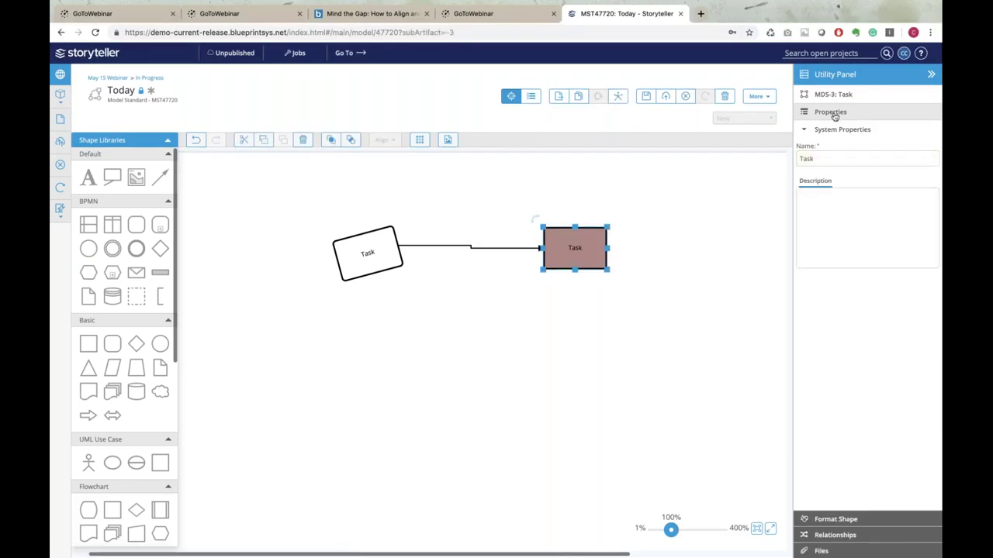
pyautogui.click(837, 520)
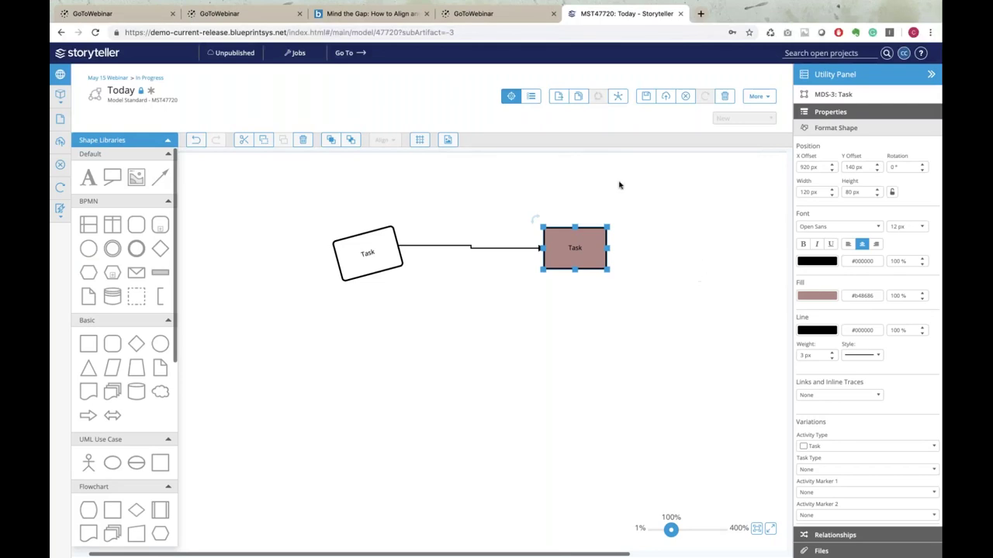
pyautogui.click(422, 141)
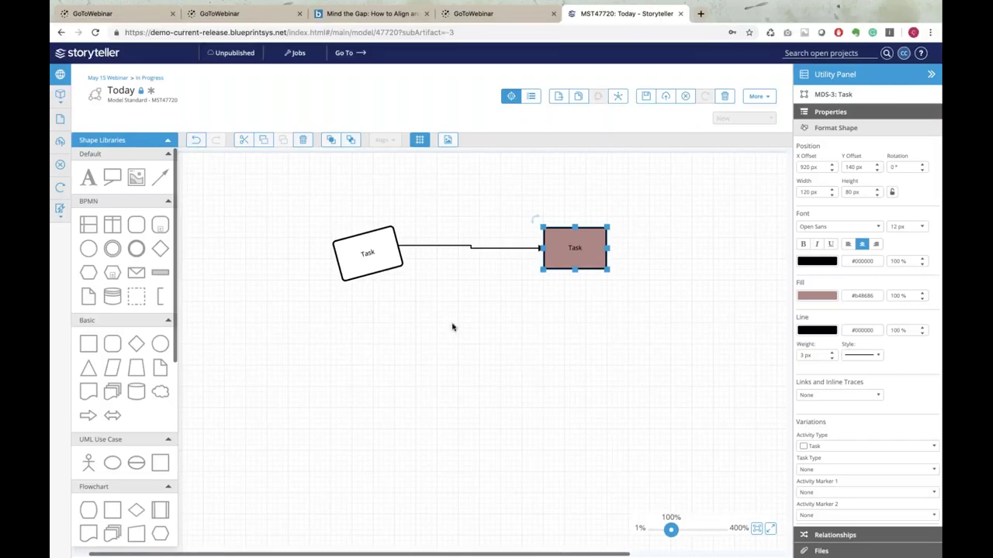
# Set Activity Marker 1 on the tilted left Task to Loop
pyautogui.click(351, 247)
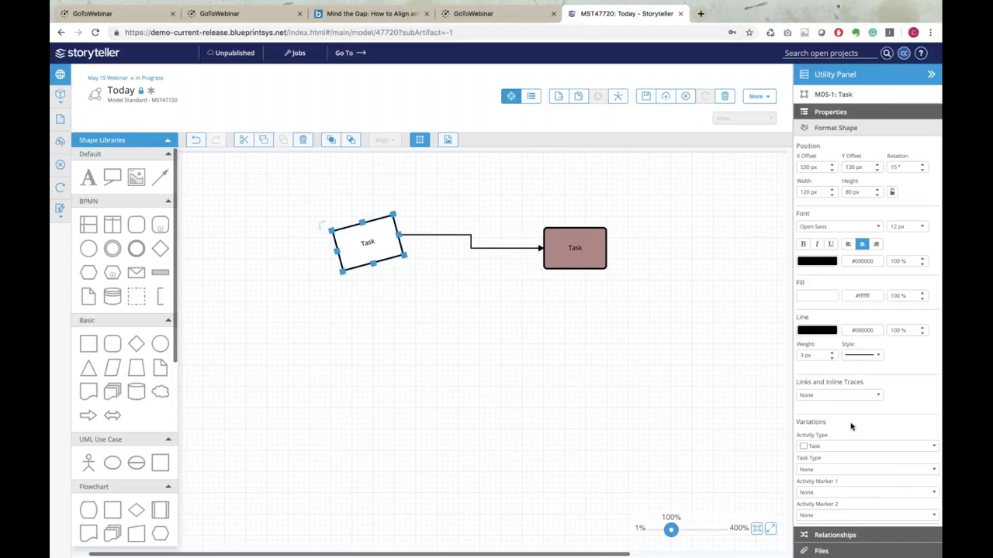
pyautogui.click(933, 495)
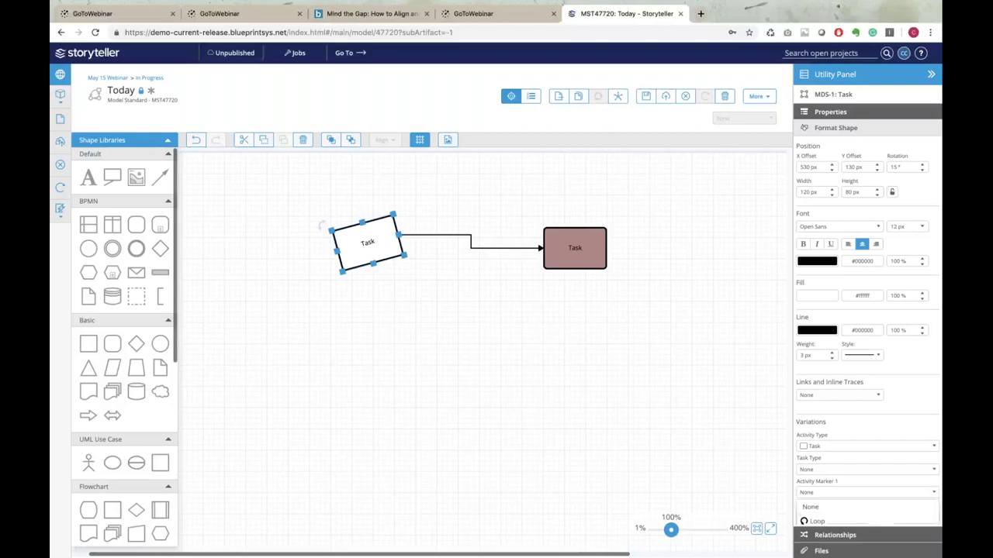
pyautogui.click(872, 523)
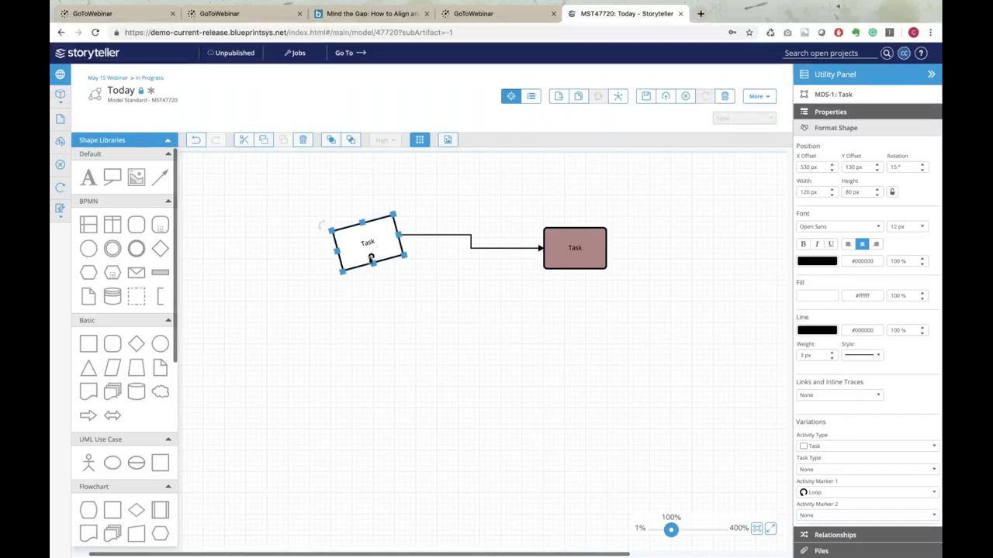
pyautogui.click(507, 249)
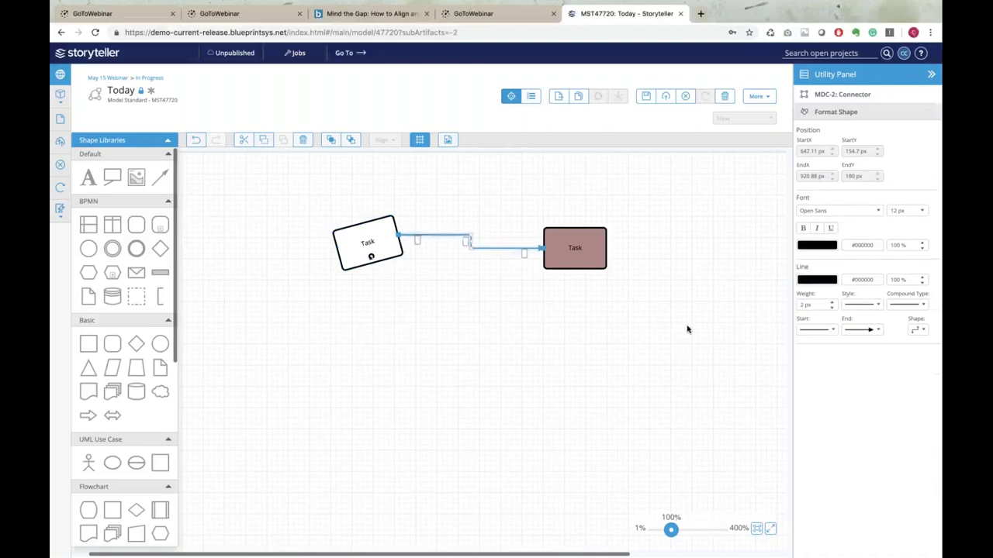
# Increase the connector's line weight from 2 px to 4 px, leaving its End arrowhead unchanged
pyautogui.click(832, 303)
pyautogui.click(832, 303)
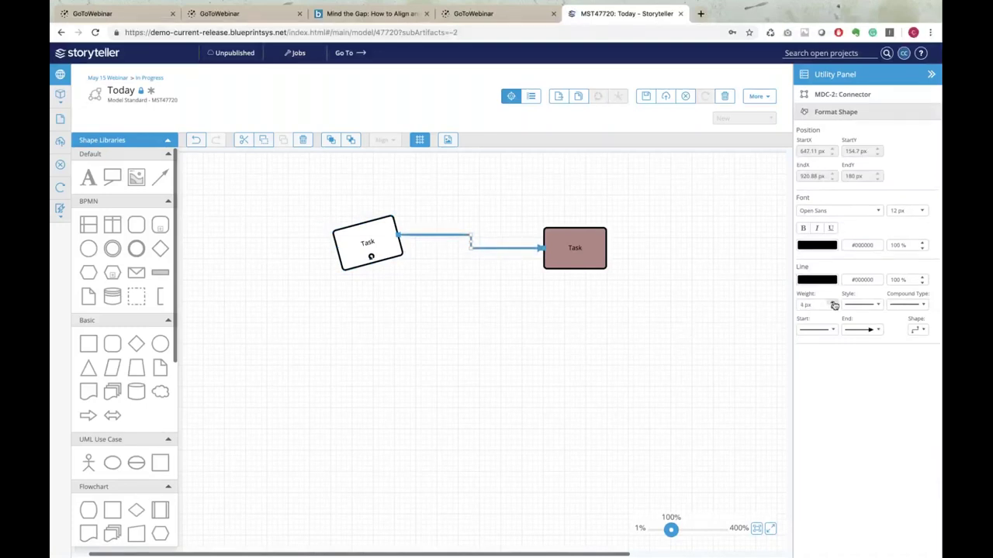
pyautogui.click(878, 331)
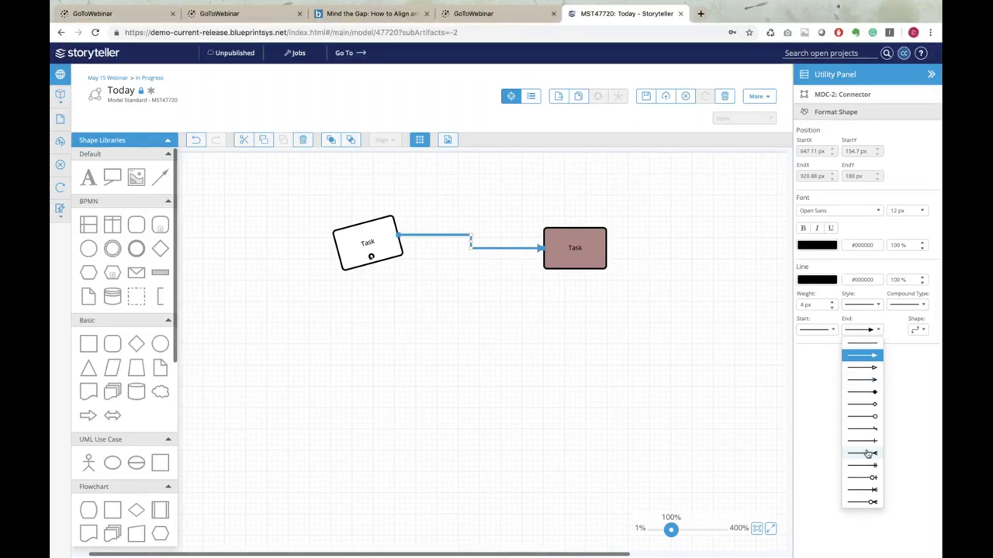
pyautogui.click(585, 401)
pyautogui.click(368, 237)
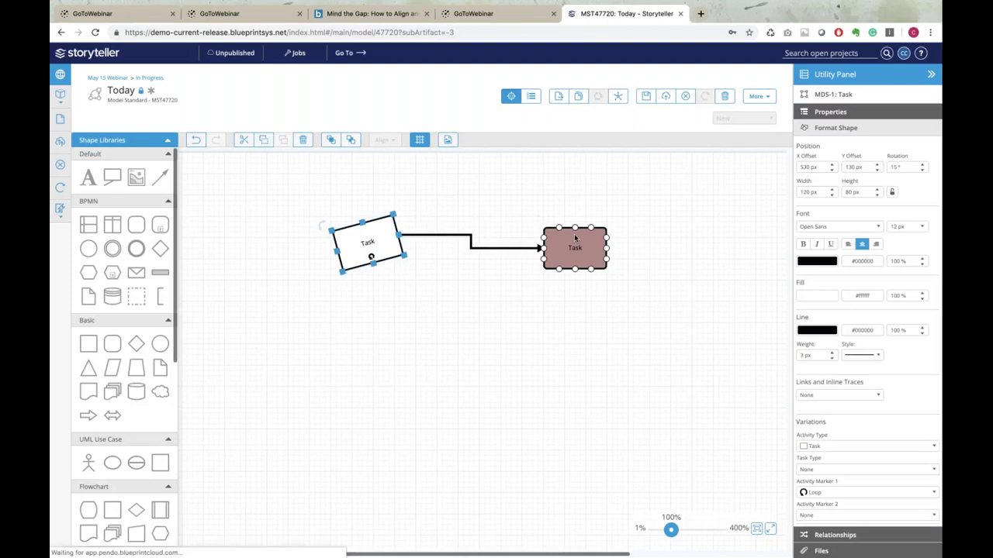
# Review the brown right Task's Relationships, then publish the Today model
pyautogui.click(576, 238)
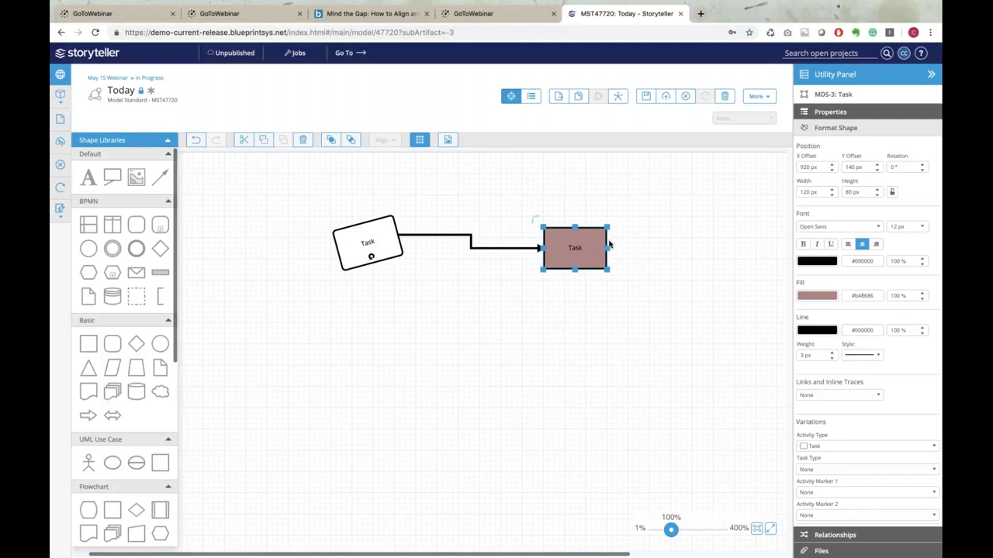
pyautogui.click(845, 537)
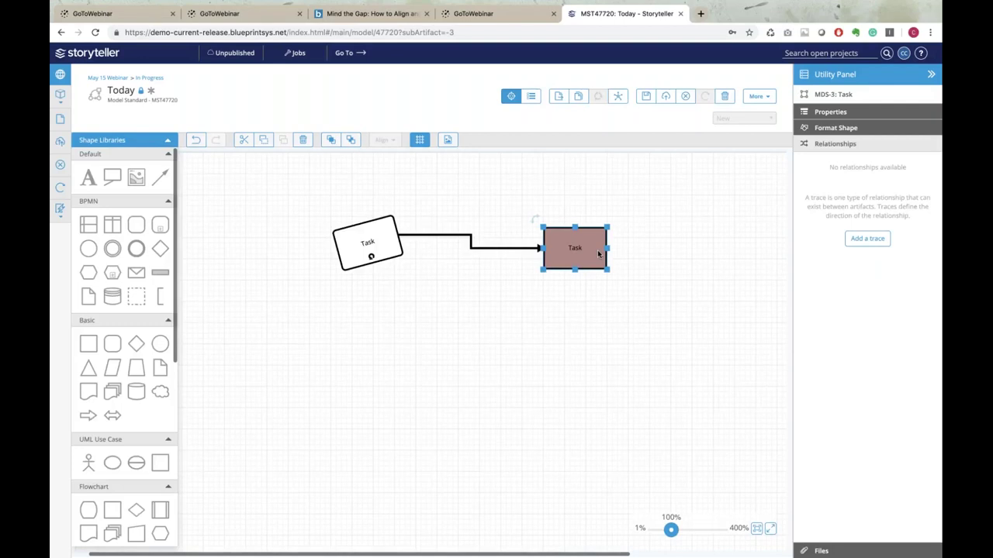
pyautogui.click(664, 96)
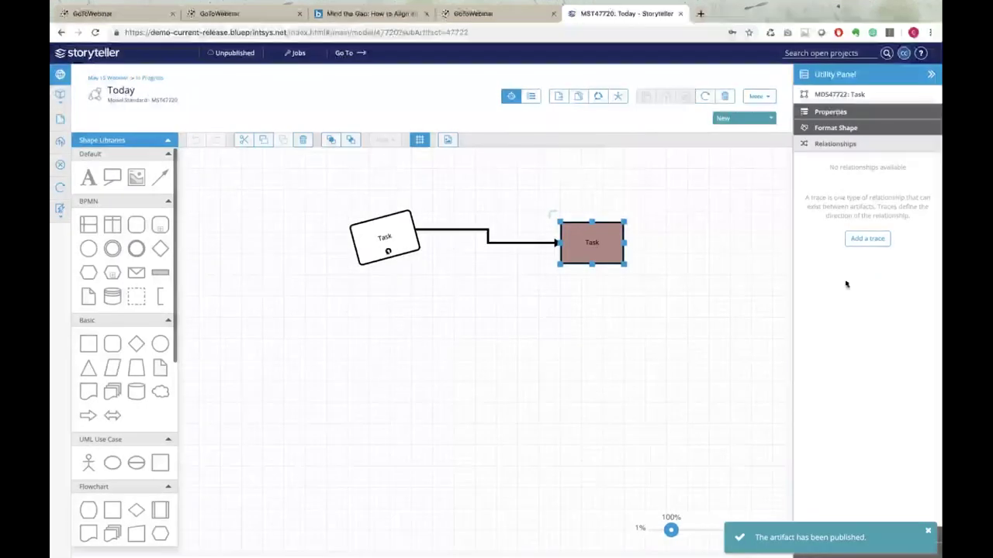
# Dismiss the publish notification and reopen the project Explorer tree
pyautogui.click(929, 533)
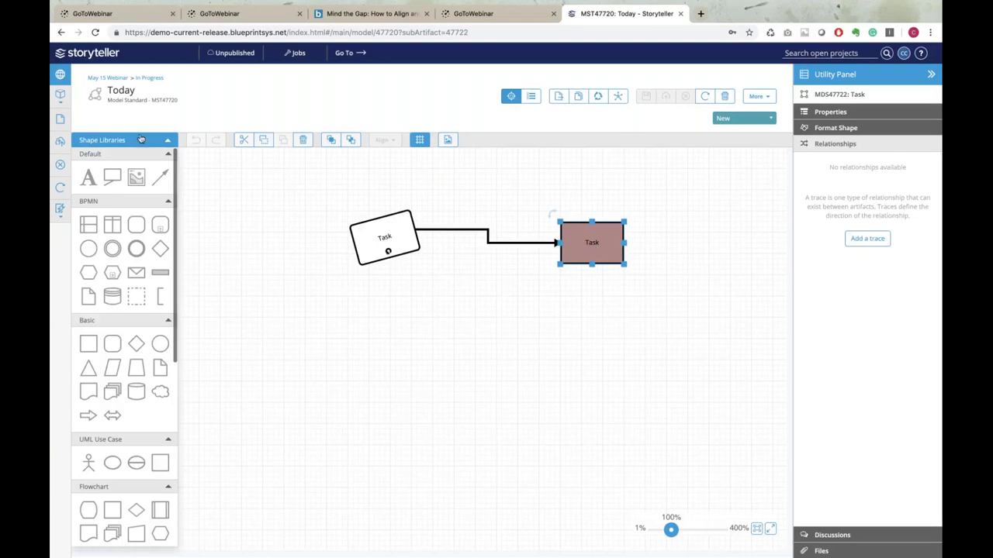
pyautogui.click(62, 74)
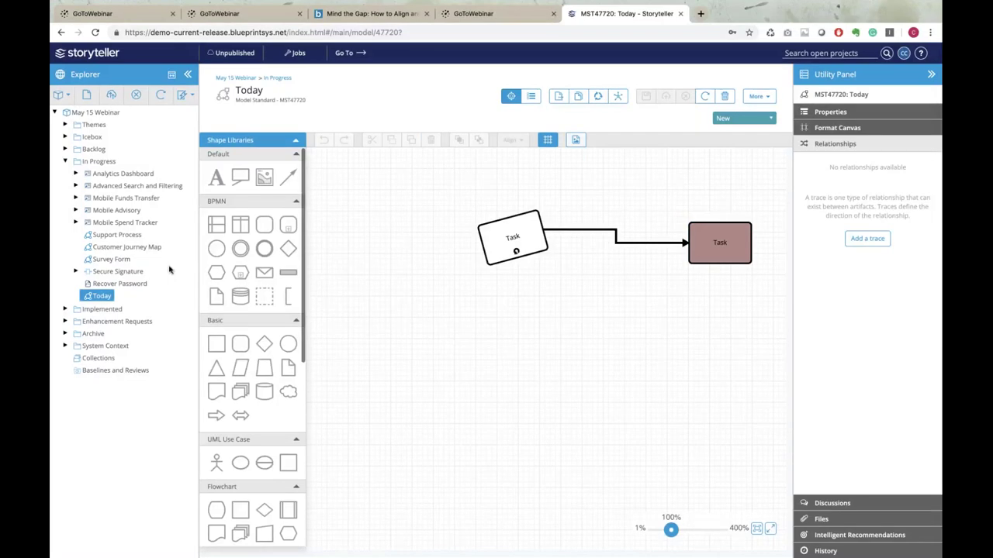
# Open the Support Process model and collapse the Utility Panel and Explorer
pyautogui.click(116, 235)
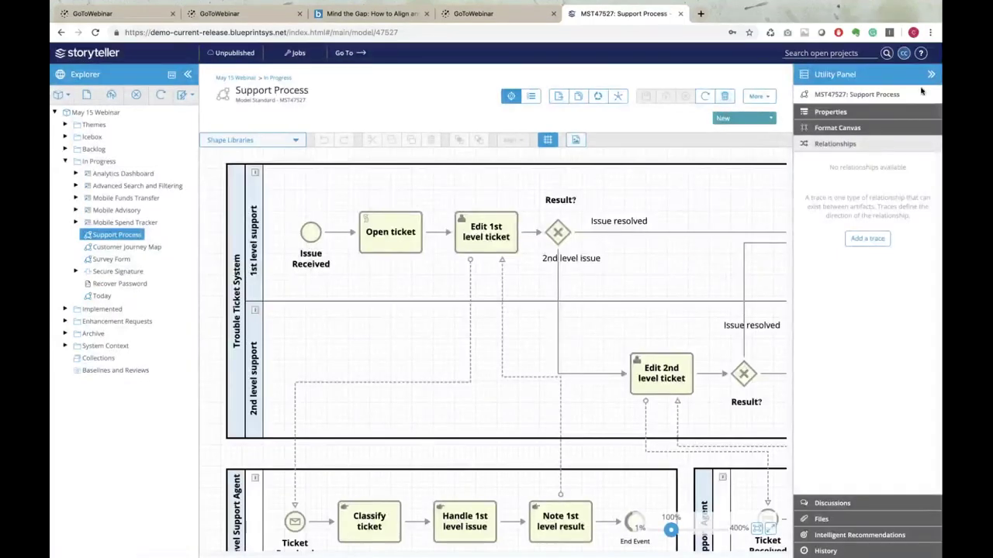
pyautogui.click(930, 75)
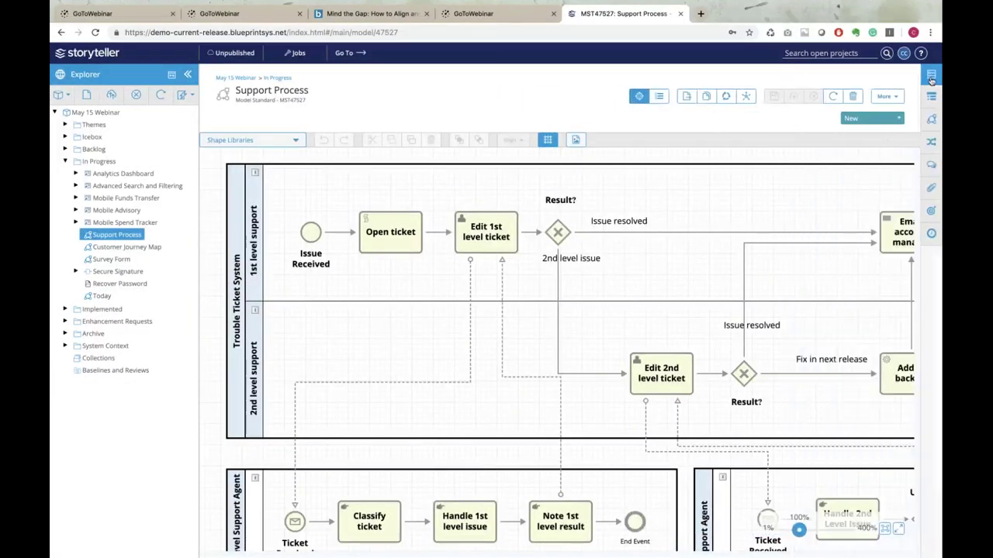
pyautogui.click(187, 75)
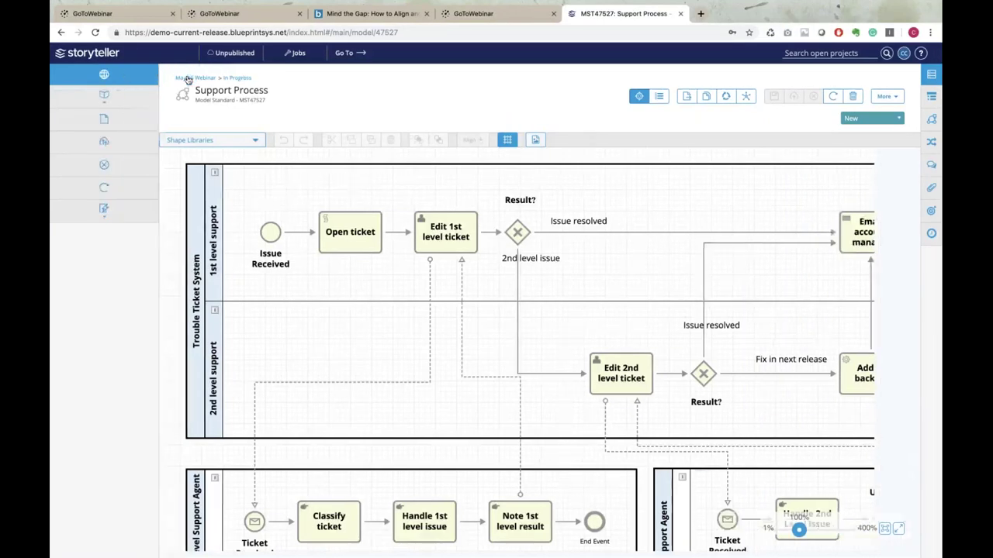
pyautogui.click(288, 163)
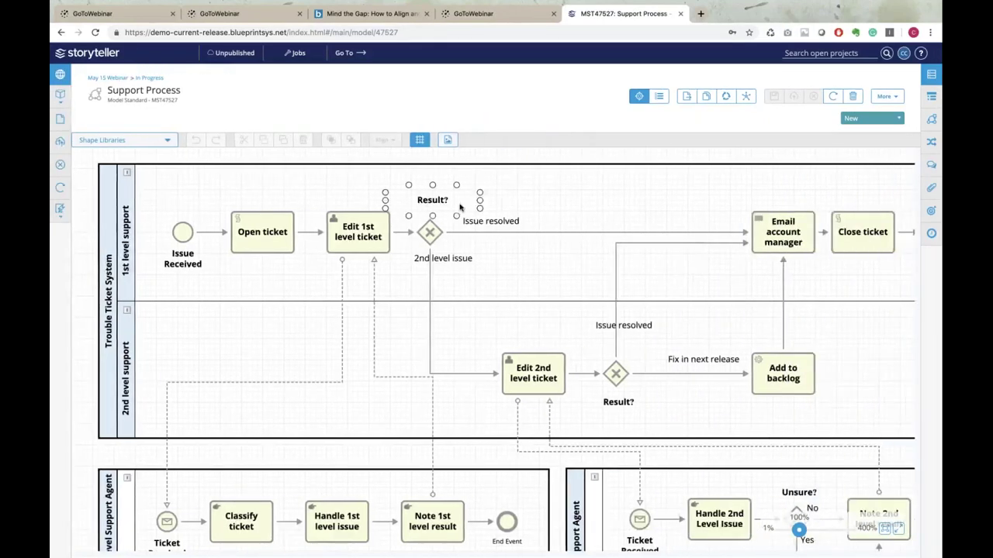
pyautogui.click(657, 426)
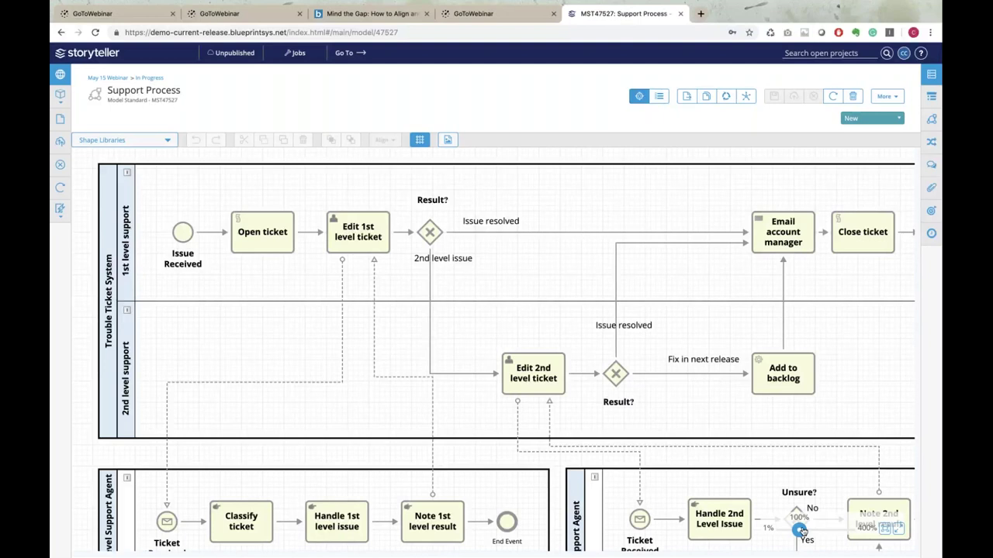
# Zoom to 77% to fit the swimlane diagram, then select the message flow, gateway and pool
pyautogui.moveTo(798, 531); pyautogui.dragTo(795, 532)
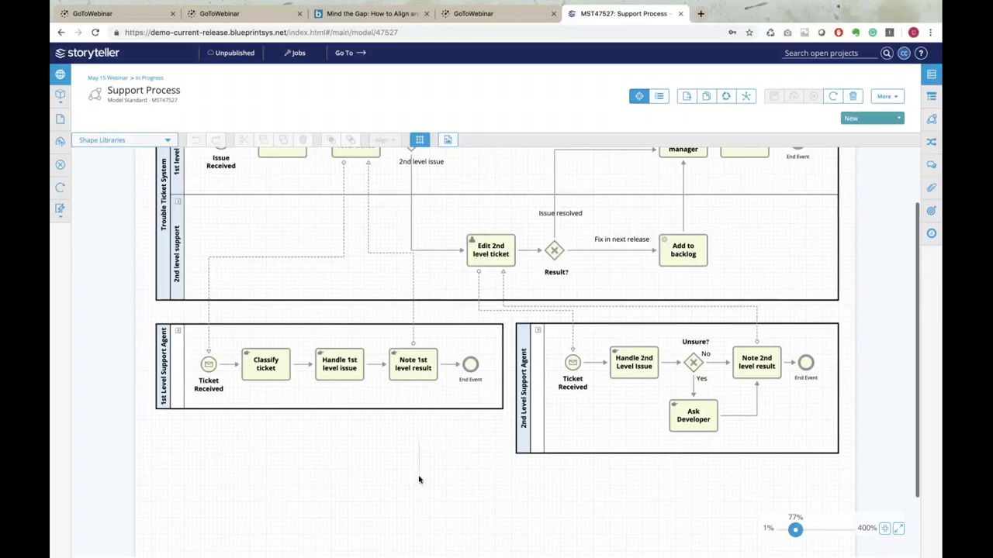
pyautogui.scroll(2, 591, 259)
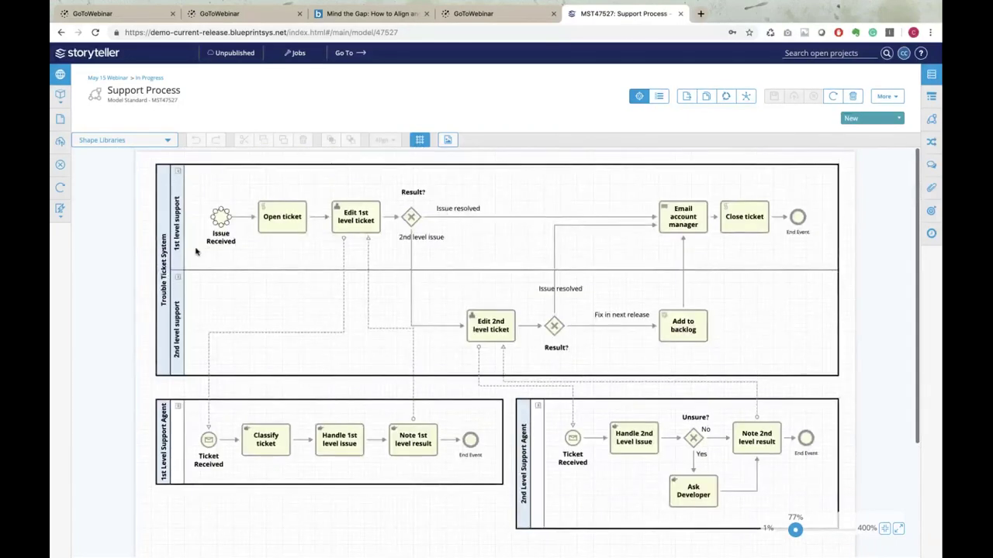
pyautogui.click(343, 275)
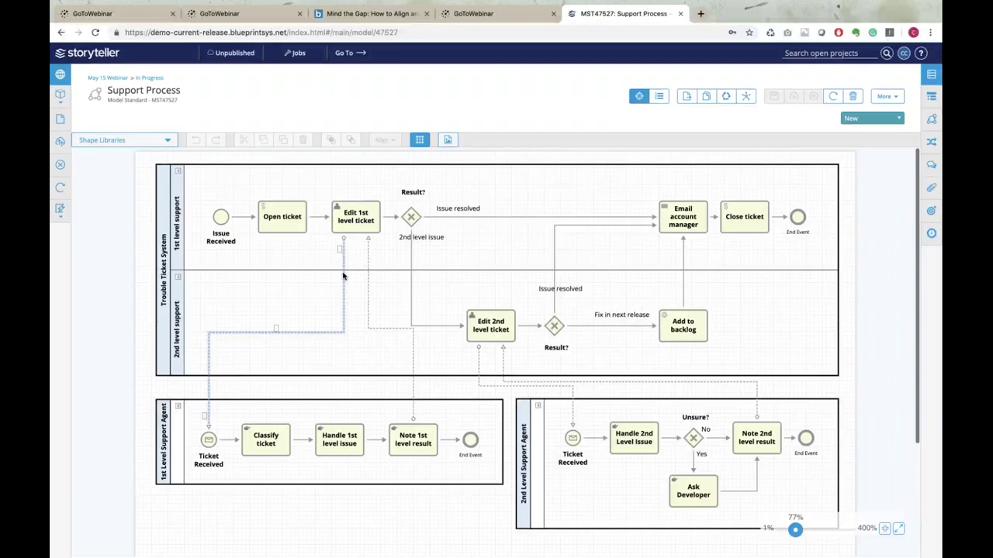
pyautogui.click(411, 219)
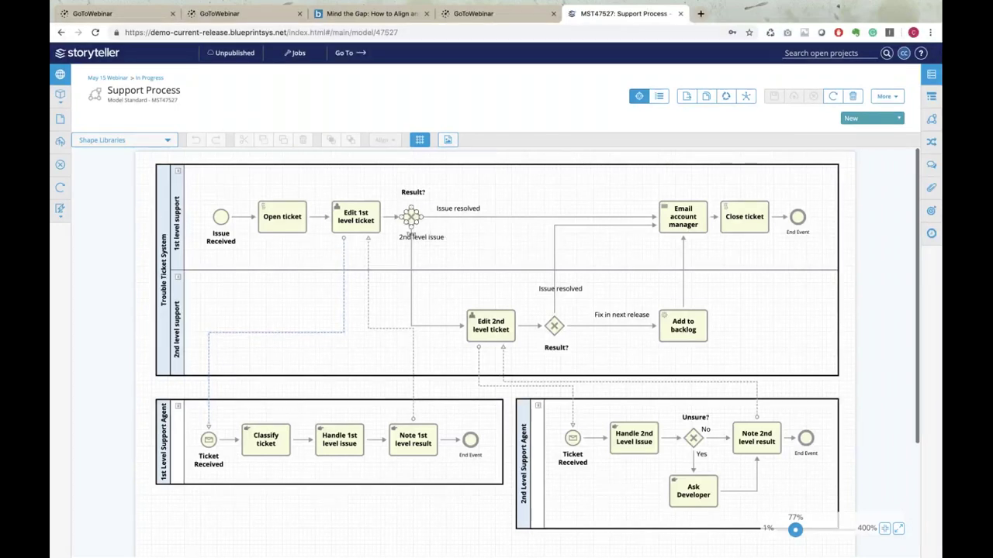
pyautogui.click(544, 189)
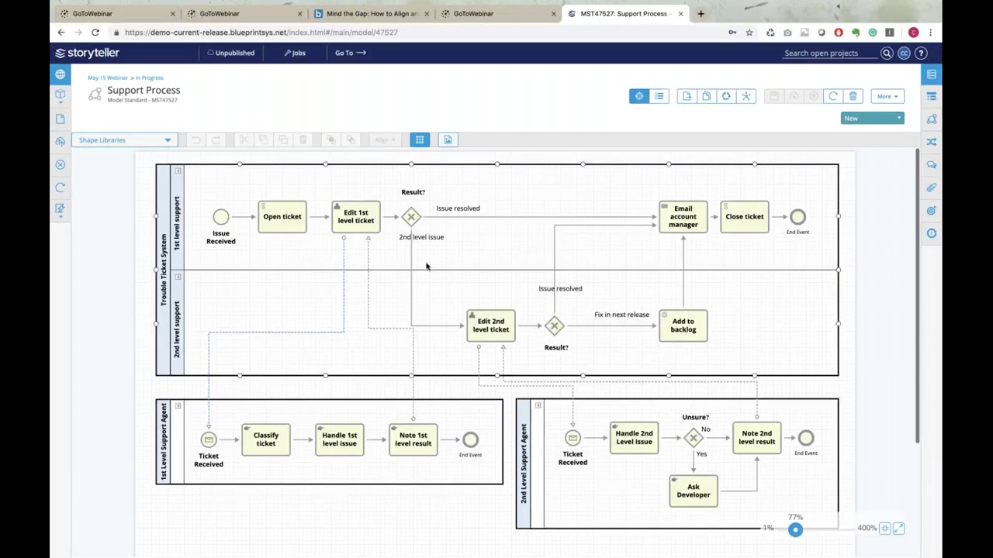
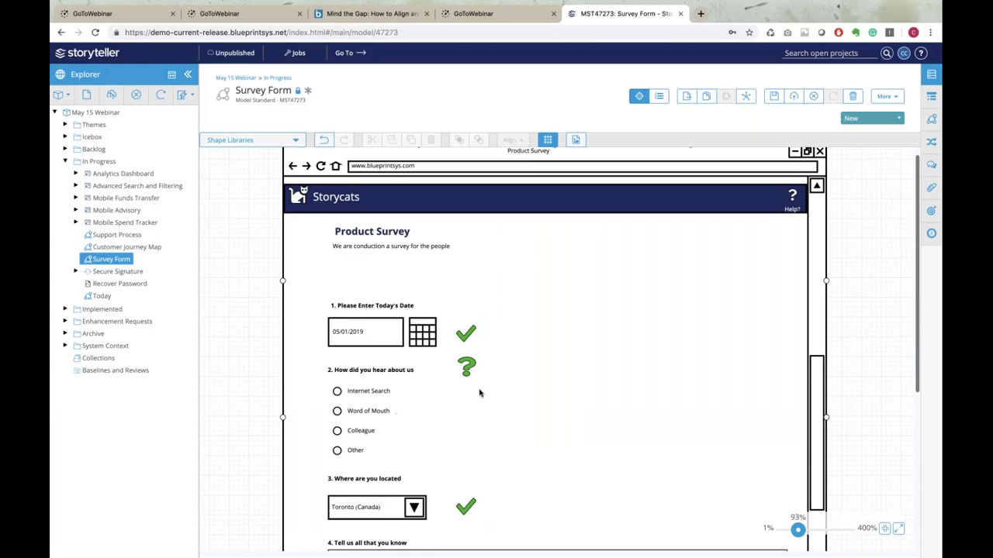
# Select and deselect the Product Survey window, cat logo and check mark shapes, then open Analytics Dashboard
pyautogui.scroll(3, 743, 296)
pyautogui.scroll(1, 743, 296)
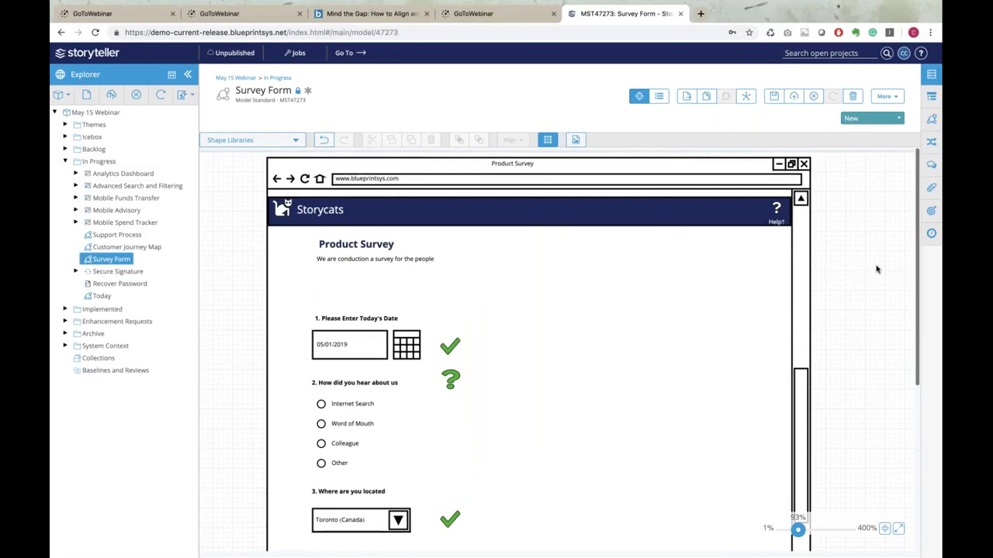
pyautogui.click(563, 270)
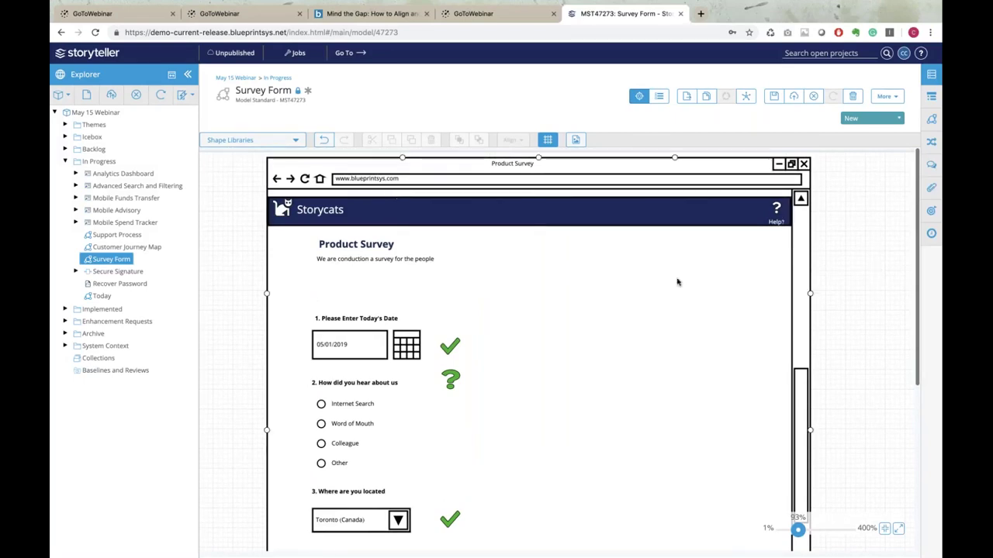
pyautogui.click(864, 271)
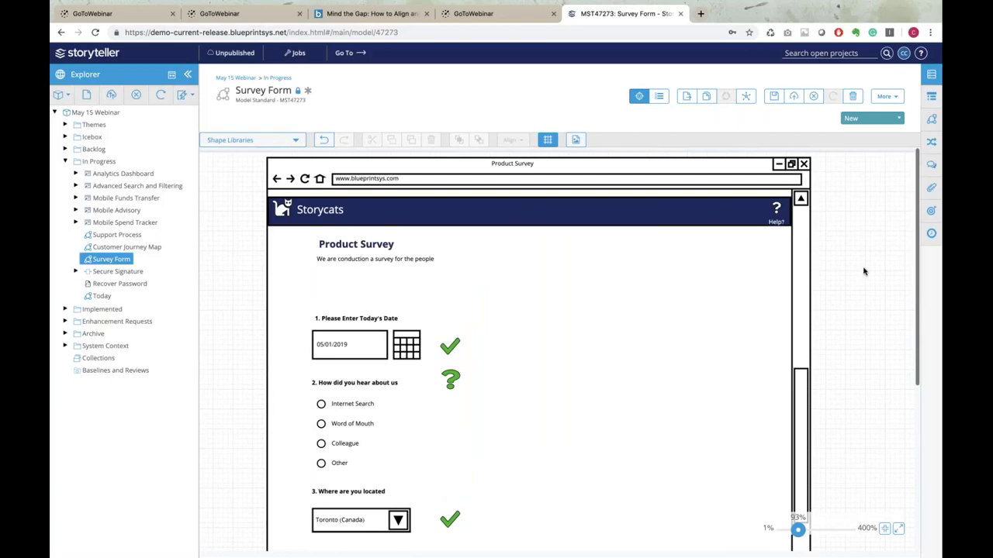
pyautogui.click(578, 299)
pyautogui.click(280, 208)
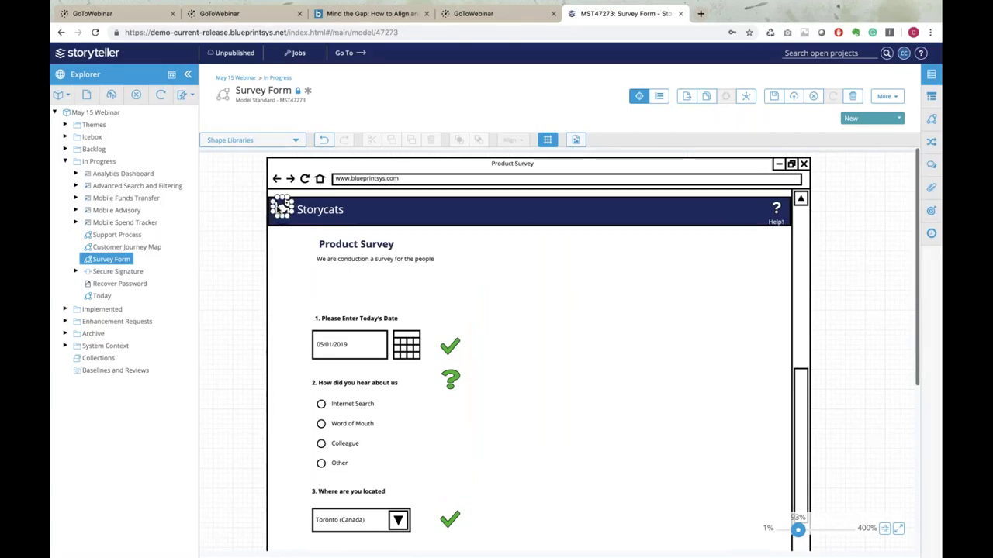
pyautogui.click(567, 314)
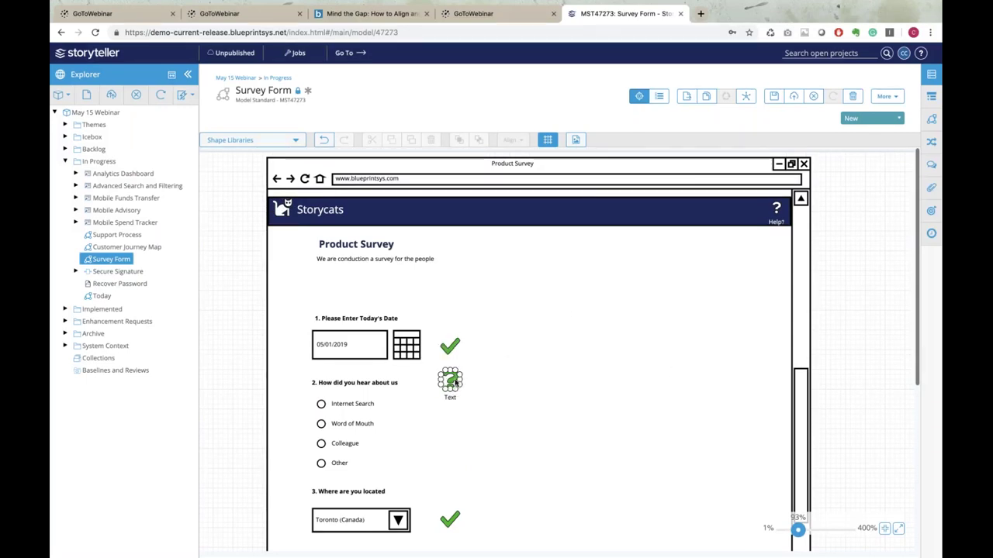
pyautogui.click(452, 347)
pyautogui.click(510, 342)
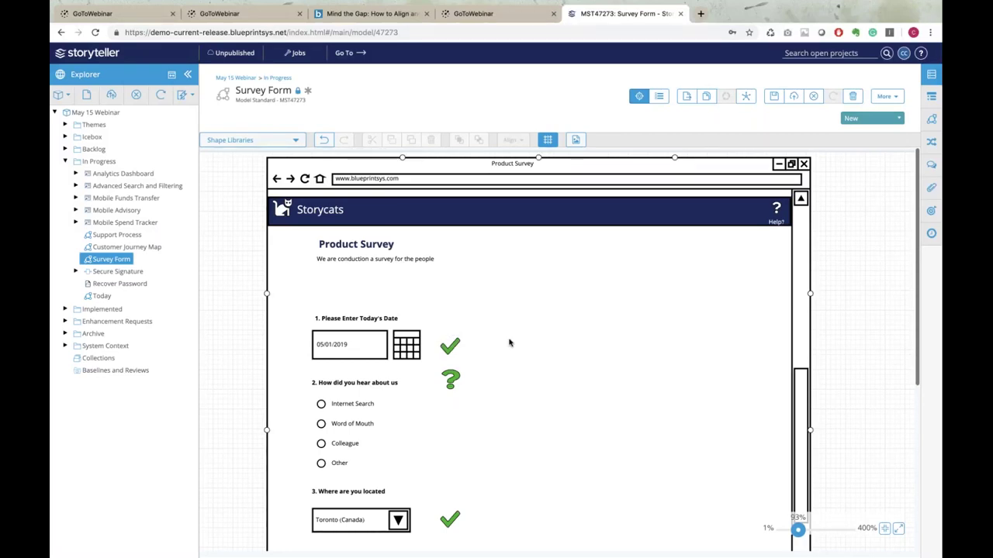
pyautogui.click(838, 313)
pyautogui.click(134, 174)
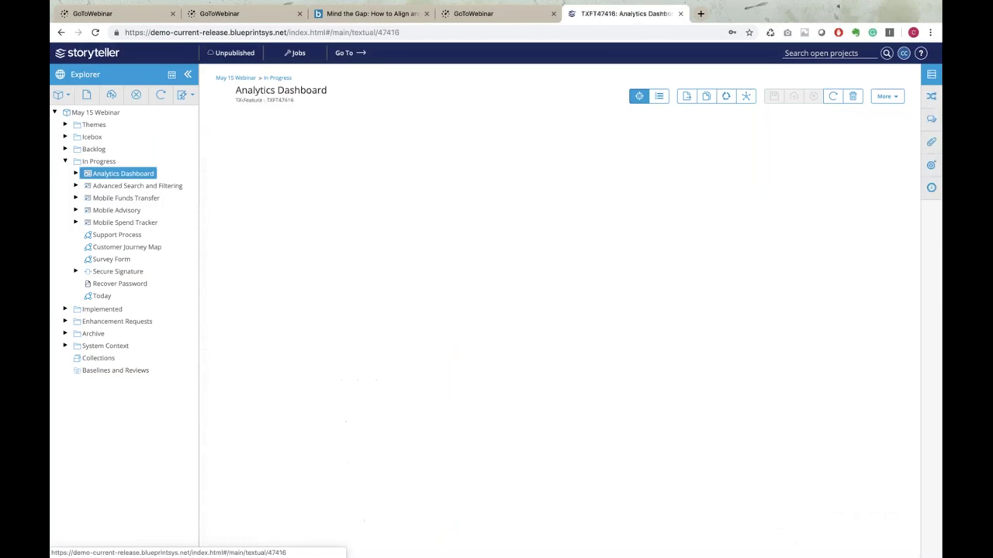
# Expand Analytics Dashboard and Secure Signature, then open the review and approve items process
pyautogui.click(76, 174)
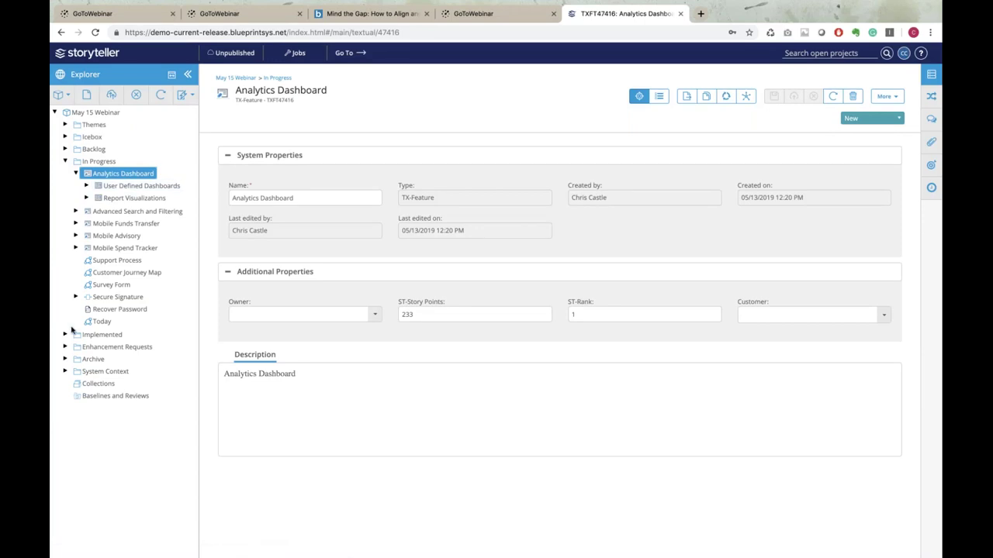
pyautogui.click(75, 297)
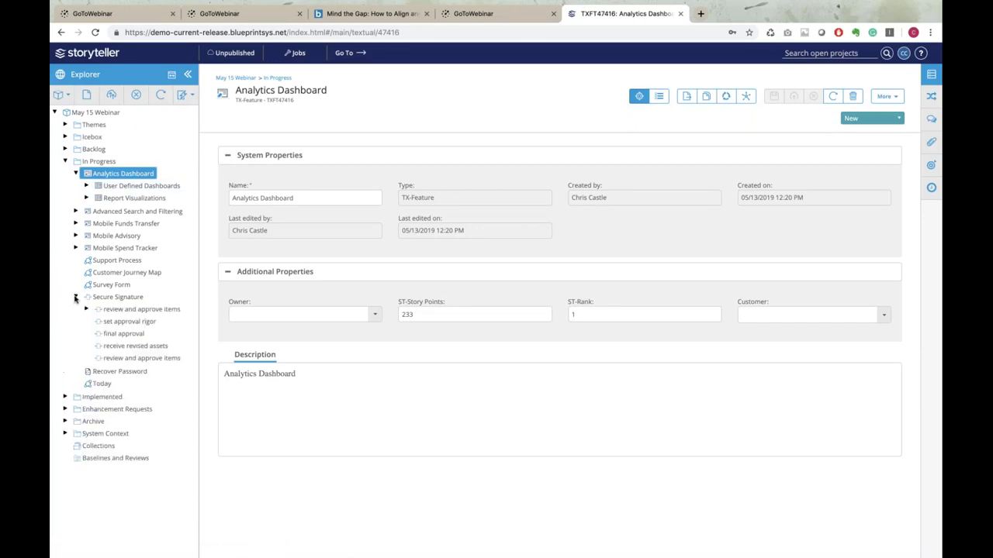
pyautogui.click(137, 311)
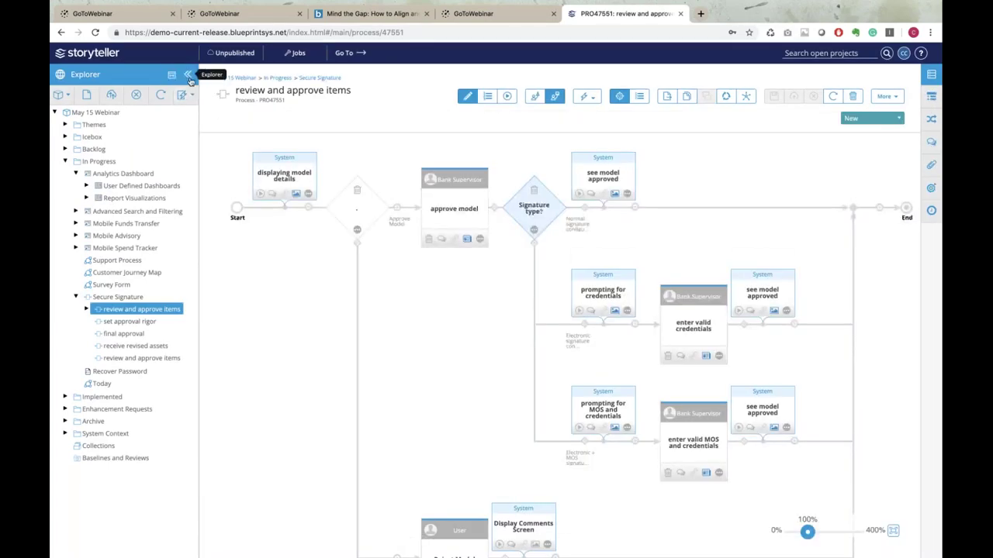
# Collapse the project tree and show the approve model step's Given/When/Then user story
pyautogui.click(188, 75)
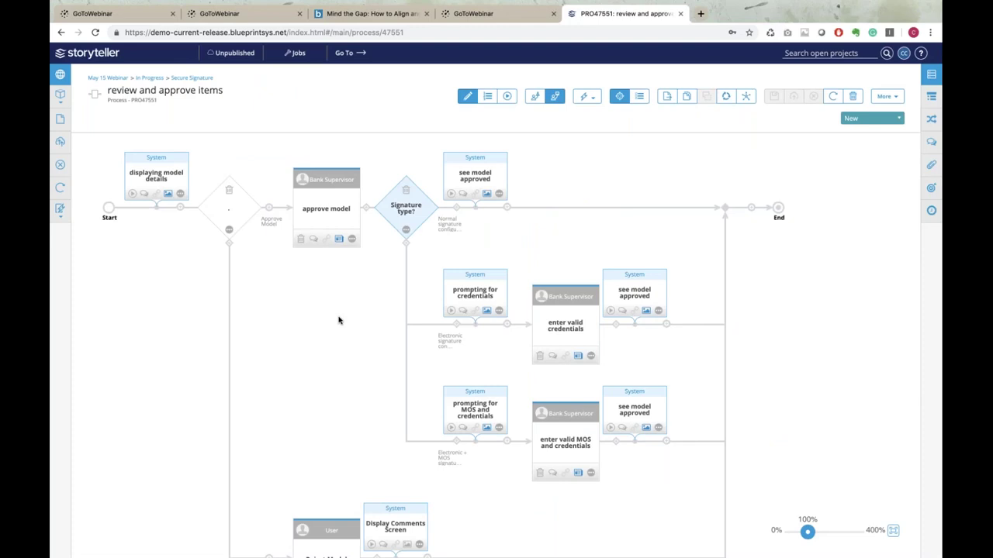
pyautogui.scroll(-1, 338, 320)
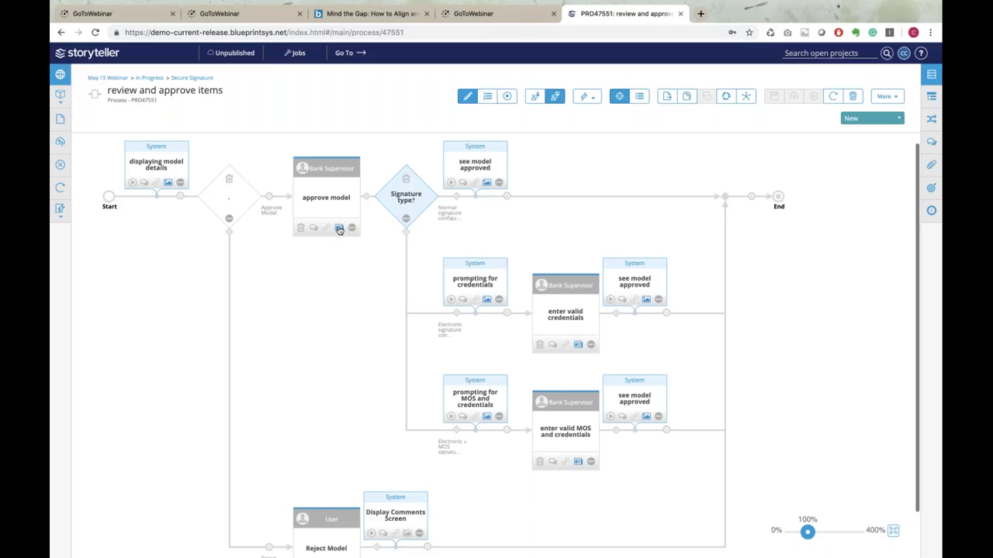
pyautogui.click(339, 229)
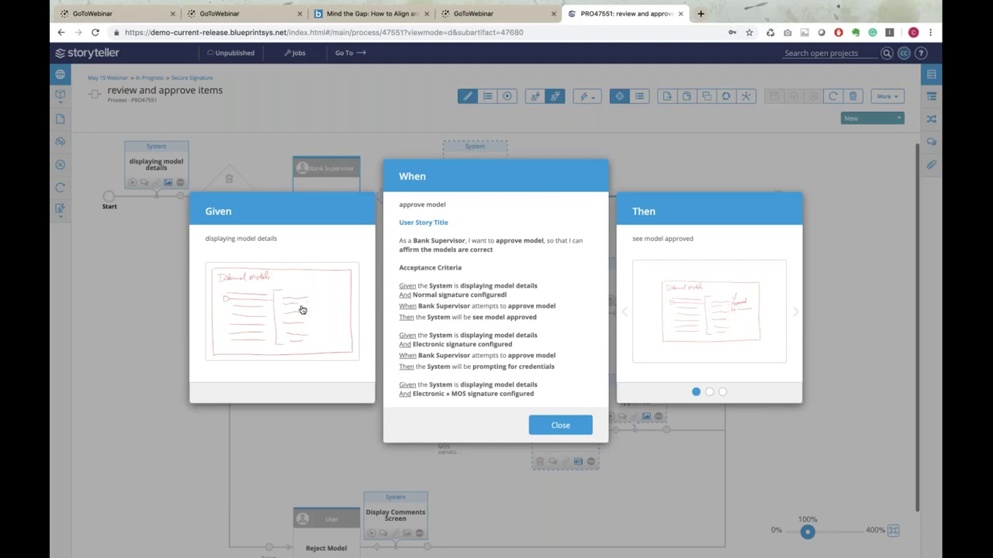
# Cycle the Then card through its three outcomes, then close the approve model story
pyautogui.click(800, 315)
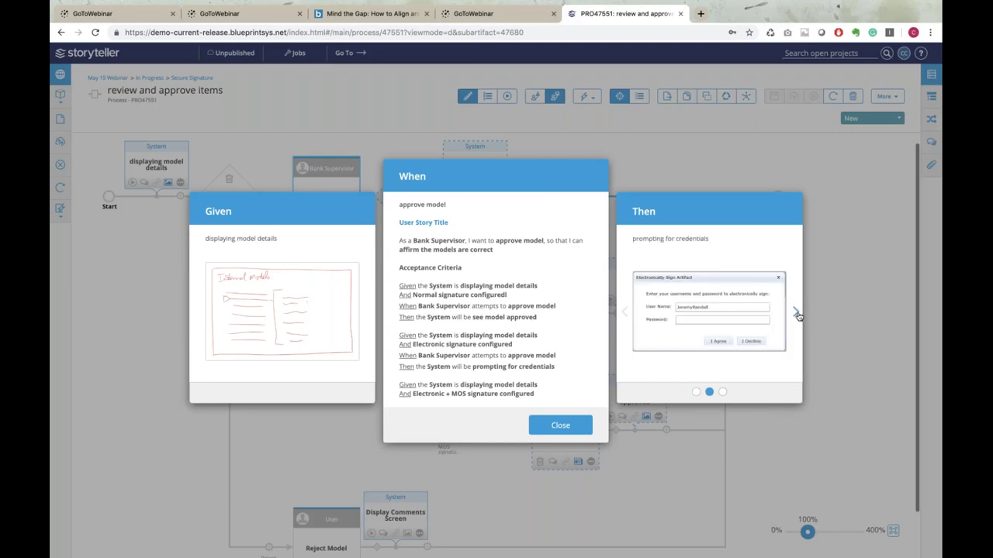
pyautogui.click(798, 315)
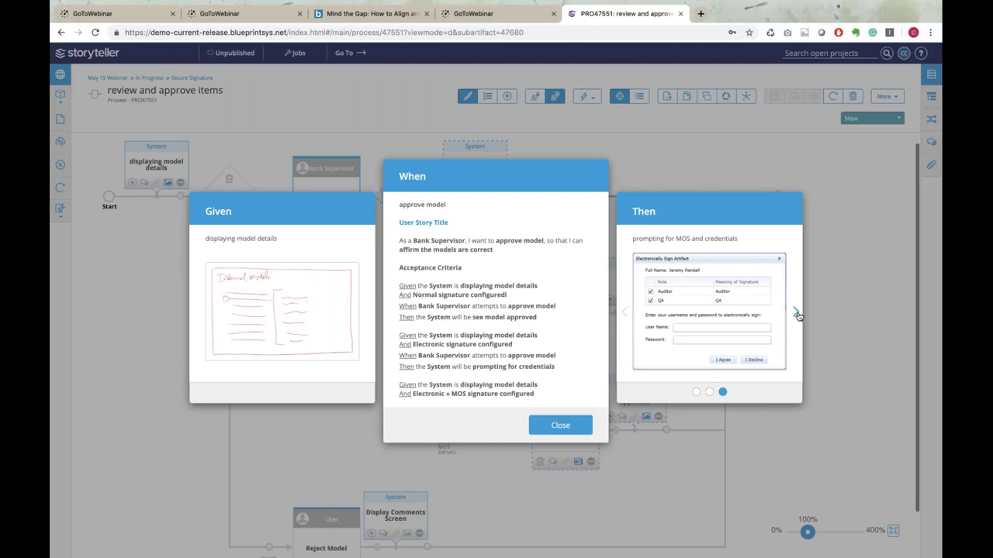
pyautogui.click(799, 315)
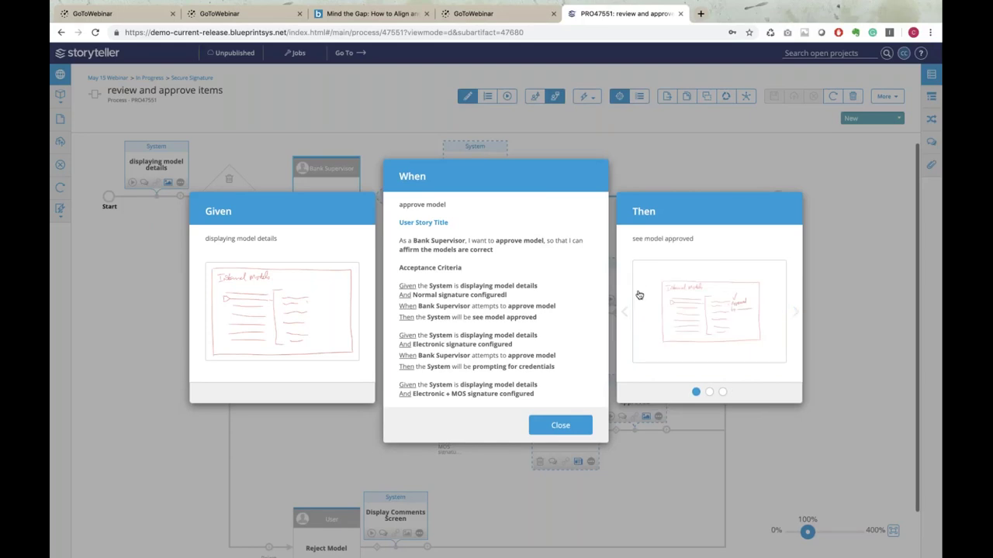
pyautogui.click(560, 426)
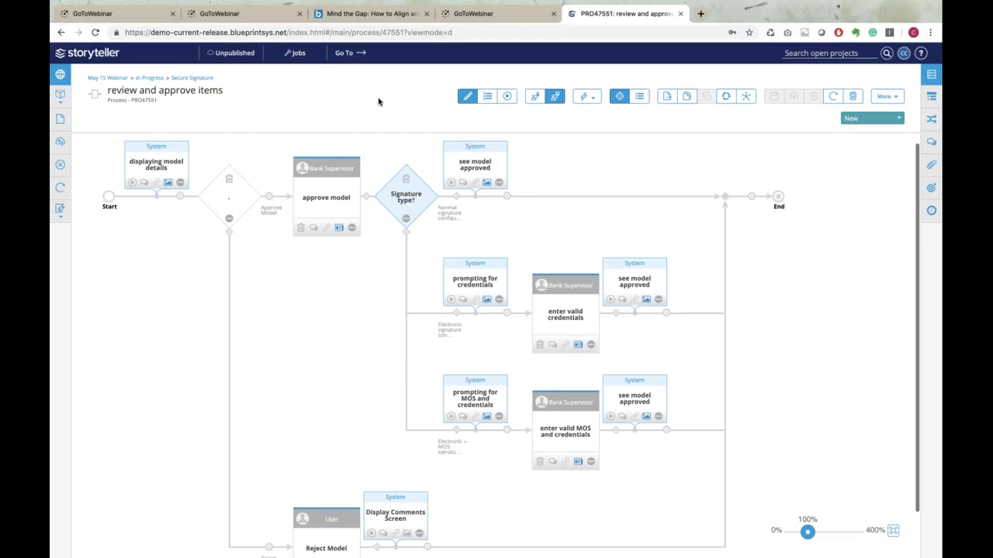
# View the process as a text outline, return to the diagram, then walk through it from approve model
pyautogui.click(488, 97)
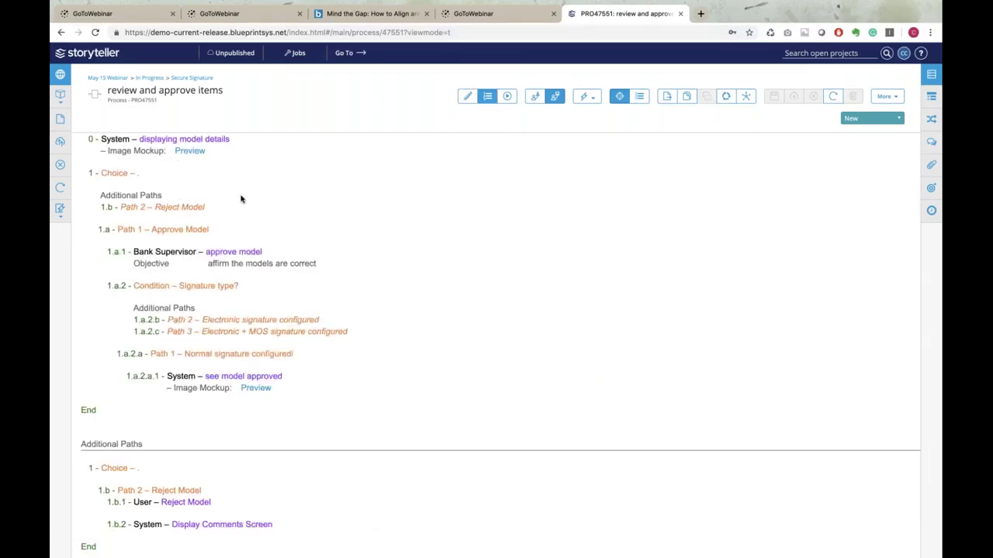
pyautogui.scroll(-8, 241, 199)
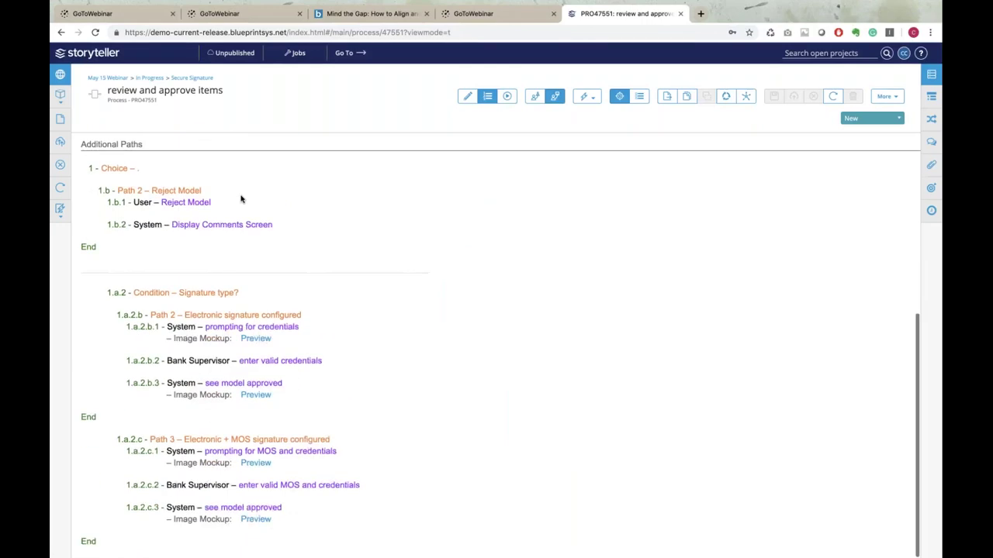
pyautogui.scroll(8, 240, 200)
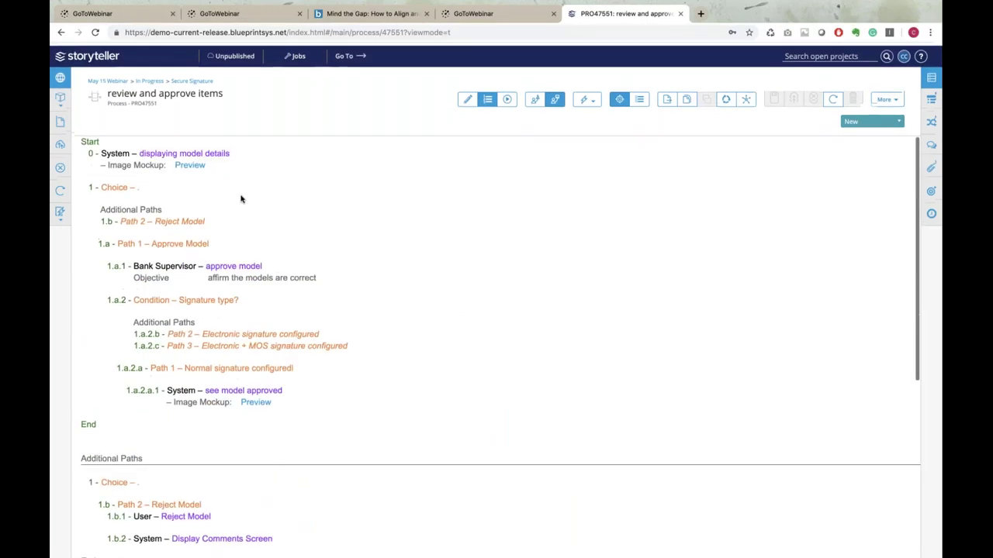
pyautogui.click(469, 98)
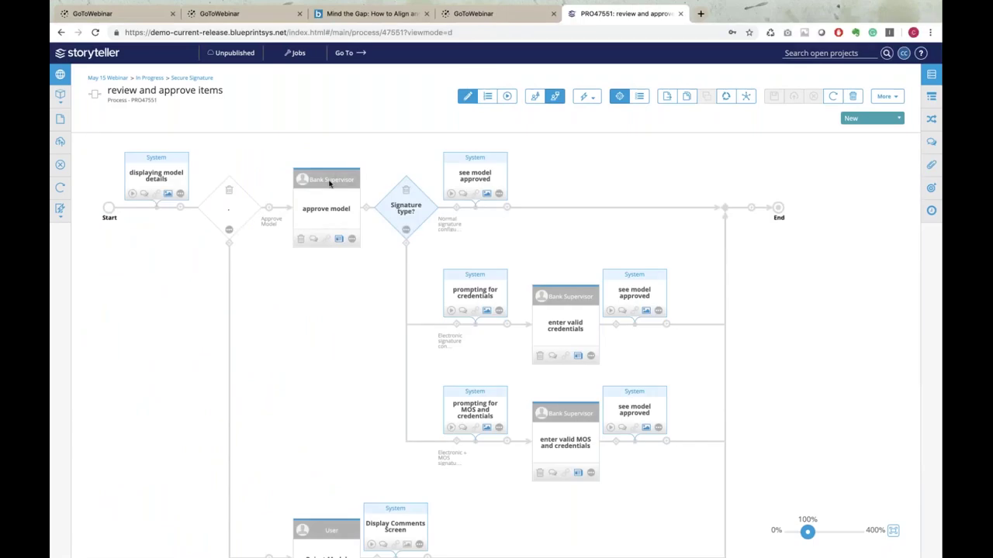
pyautogui.click(330, 183)
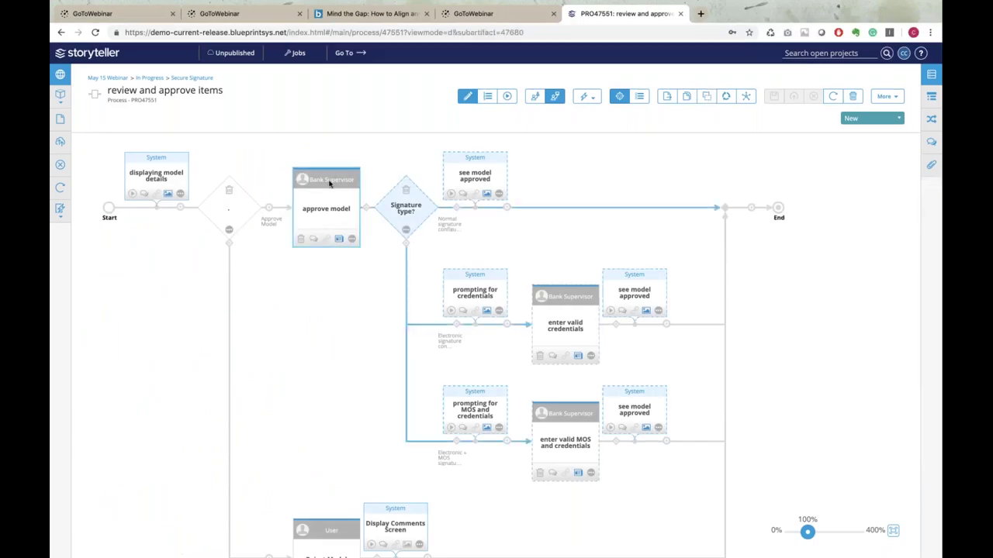
pyautogui.click(507, 98)
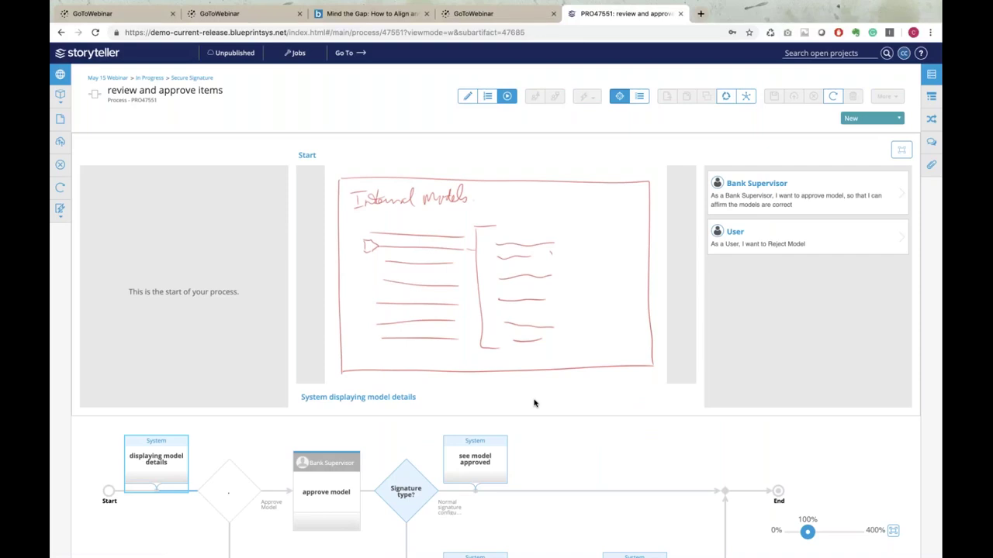
# Follow the Bank Supervisor and User reject paths full-screen, then restore the walkthrough above the diagram
pyautogui.click(903, 152)
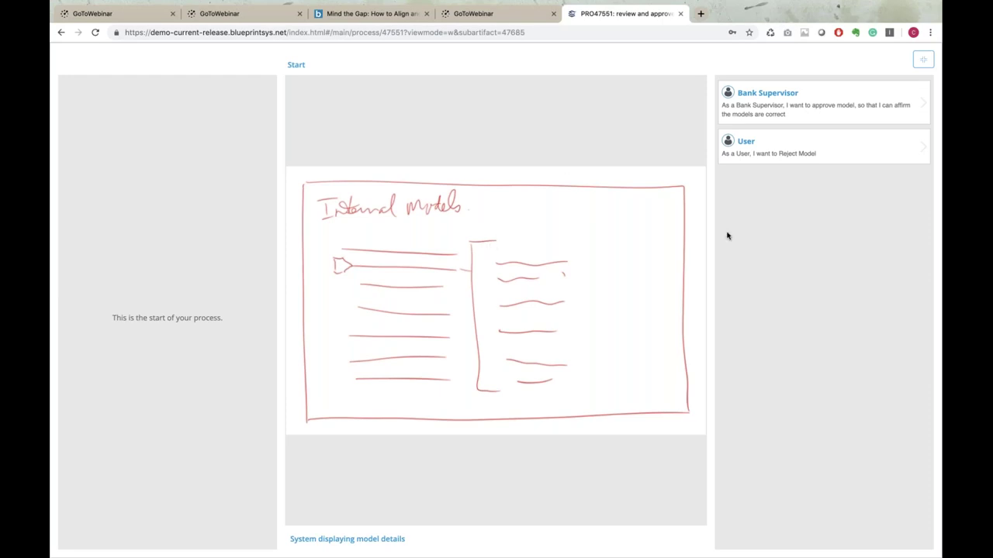
pyautogui.click(815, 106)
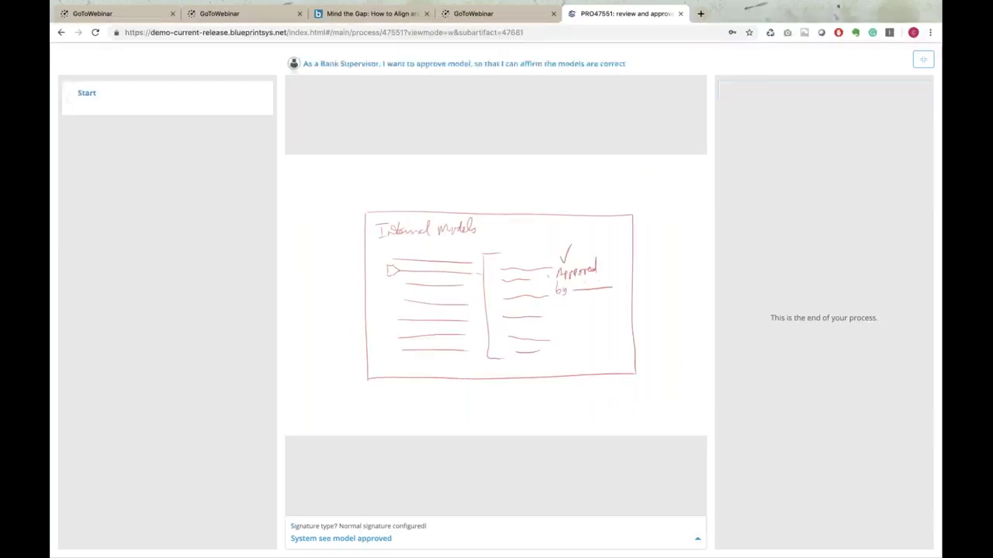
pyautogui.click(200, 102)
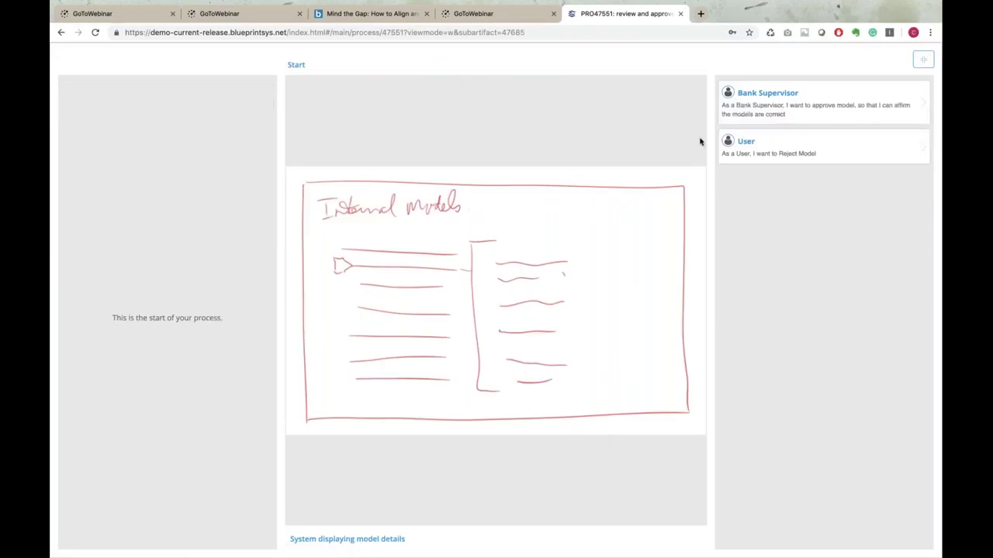
pyautogui.click(749, 146)
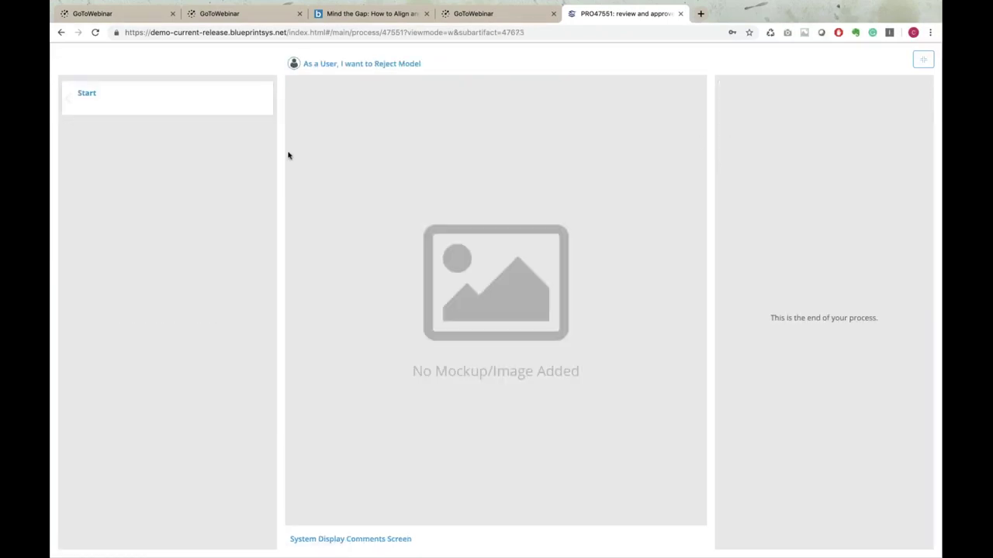
pyautogui.click(207, 107)
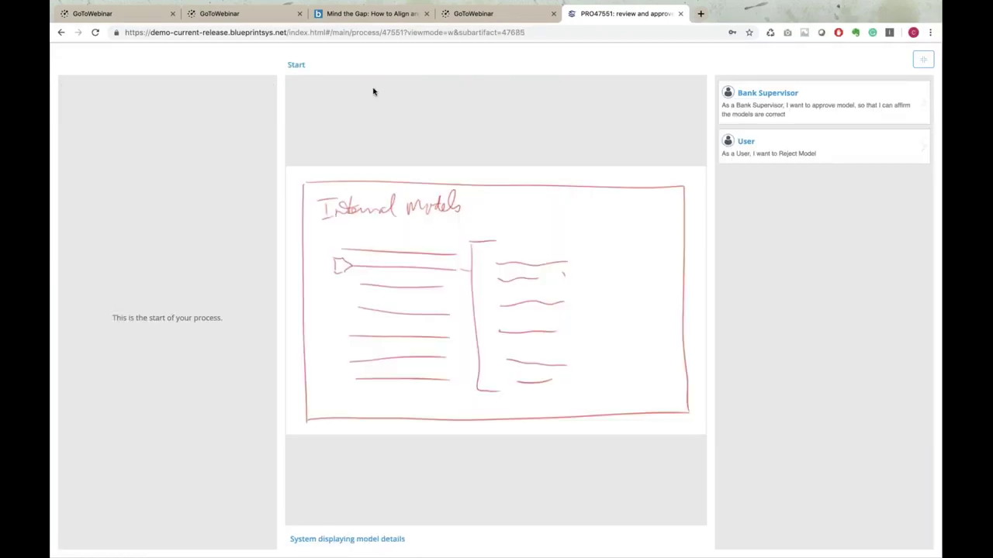
pyautogui.click(923, 60)
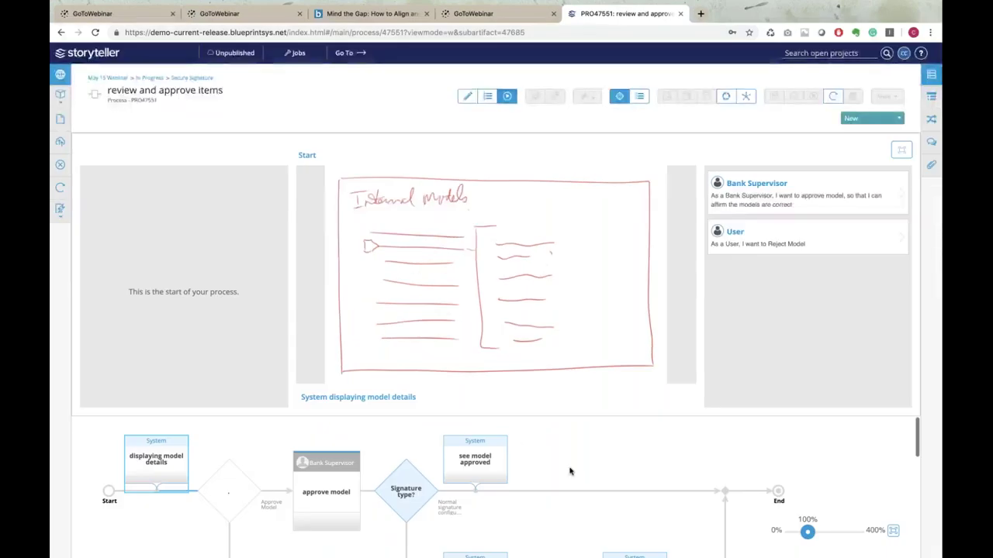
pyautogui.scroll(-3, 570, 471)
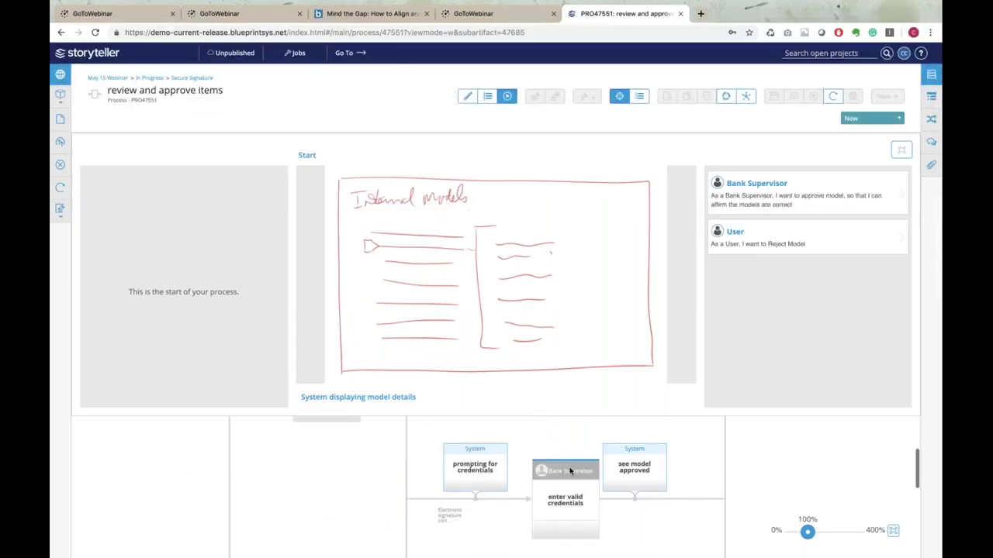
pyautogui.scroll(3, 569, 467)
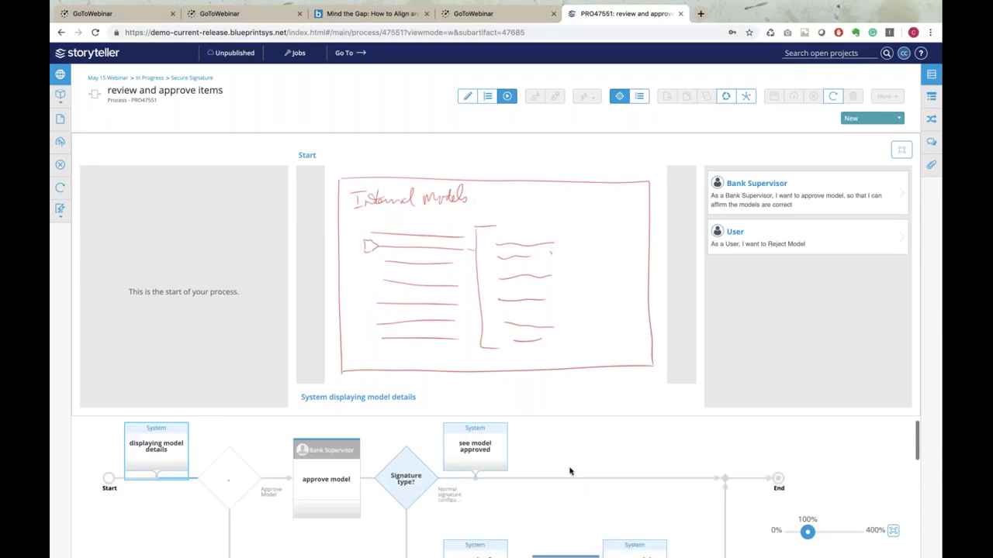
# Add a trial task on the top path, discard the change, and select the Signature type? decision
pyautogui.click(467, 96)
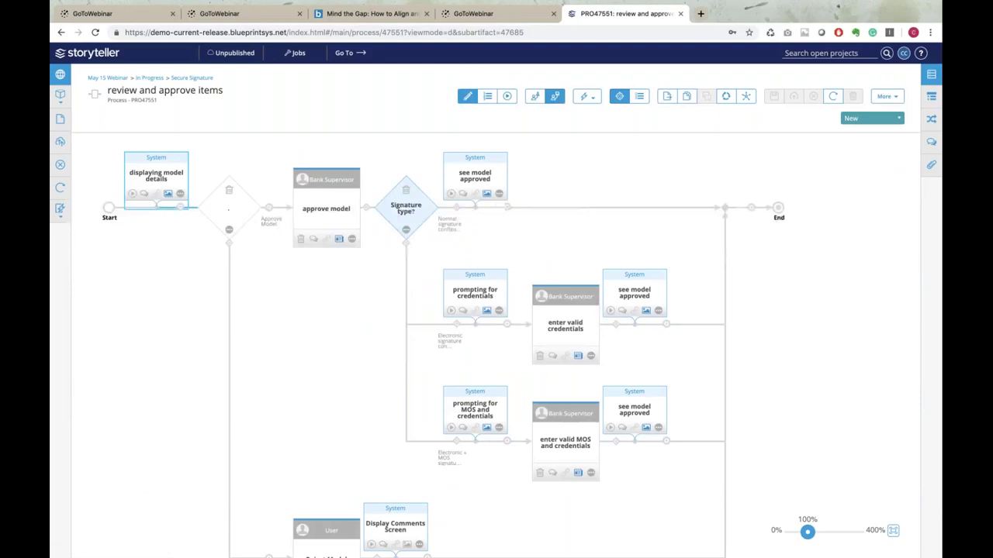
pyautogui.click(509, 210)
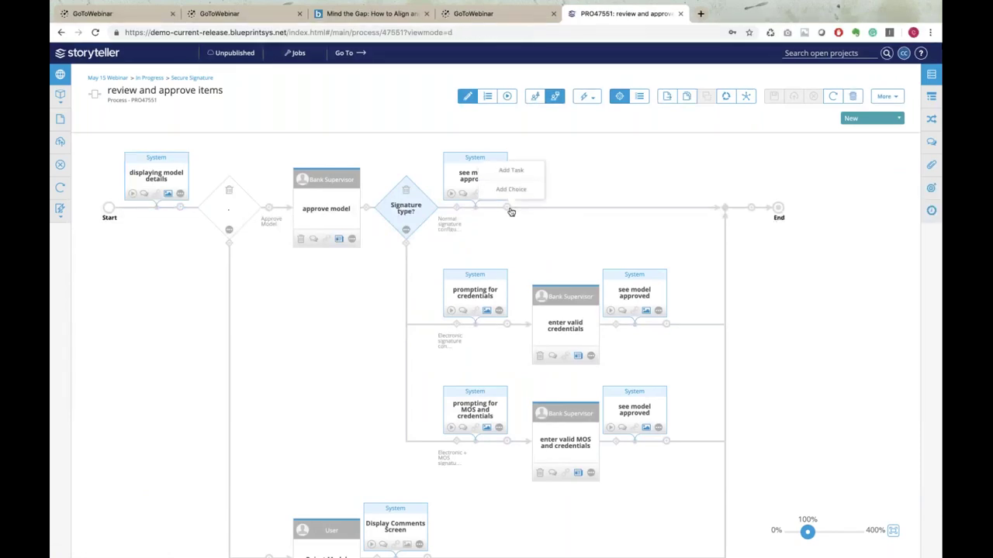
pyautogui.click(525, 170)
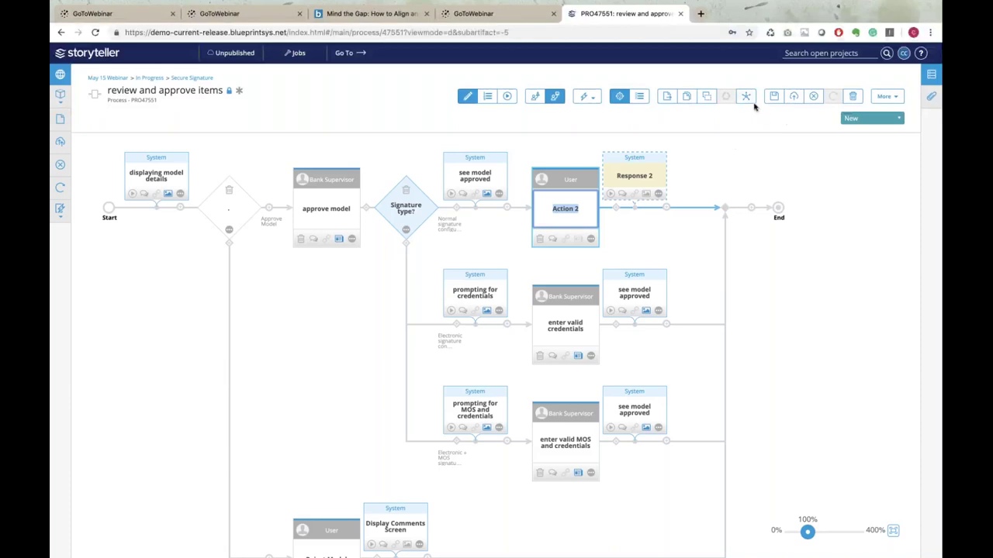
pyautogui.click(814, 96)
pyautogui.click(580, 332)
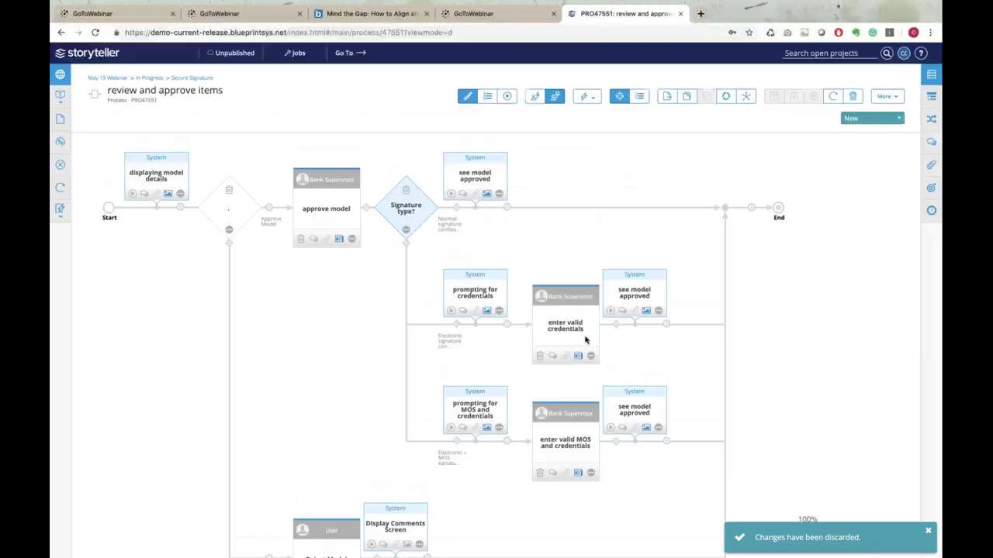
pyautogui.click(407, 205)
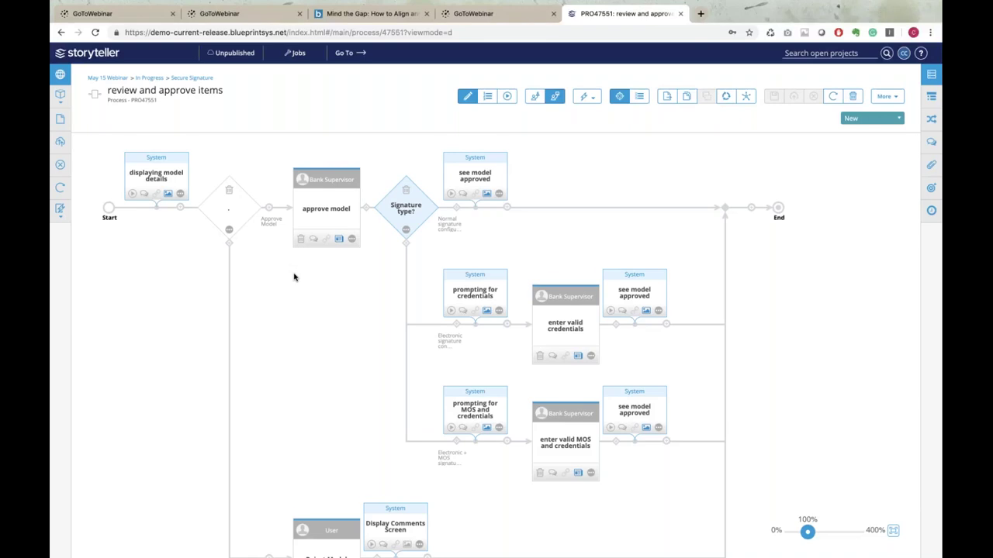
# Show the project tree beside the diagram and open the Backlog folder's six features
pyautogui.scroll(-2, 294, 277)
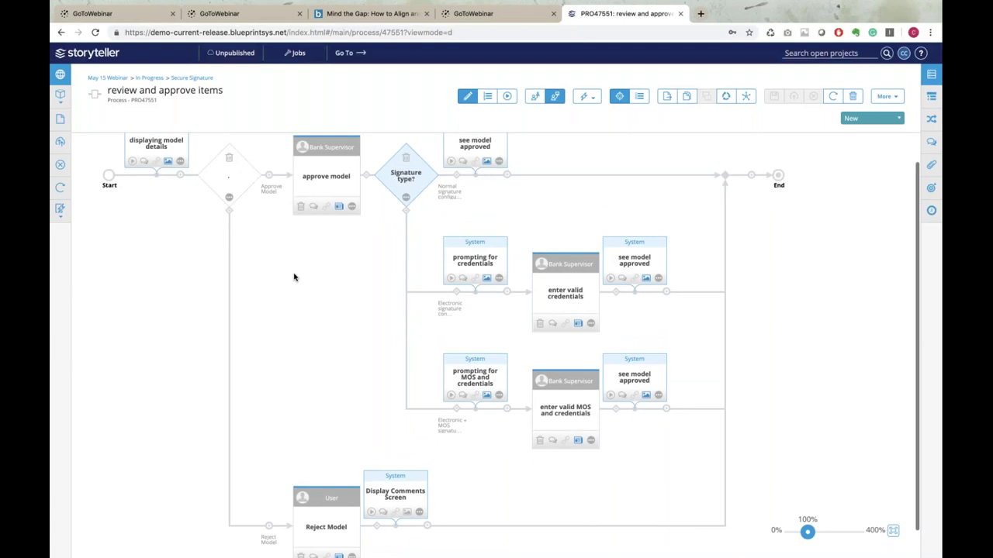
pyautogui.scroll(2, 294, 277)
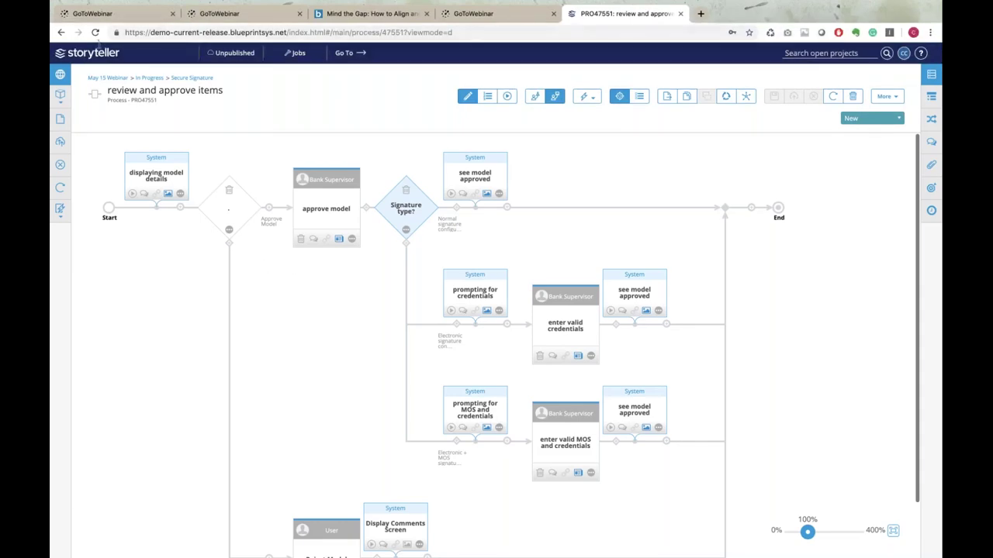
pyautogui.click(58, 75)
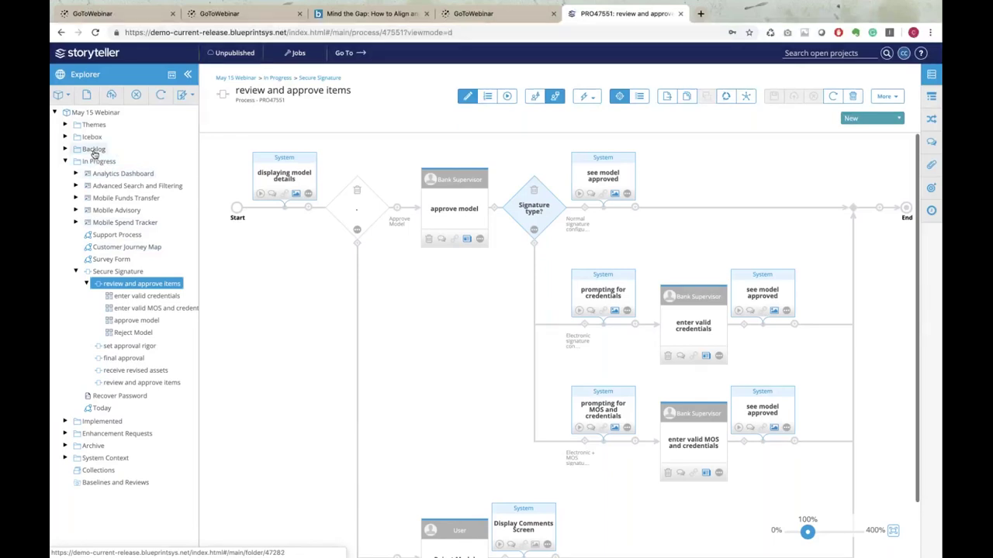
pyautogui.click(93, 150)
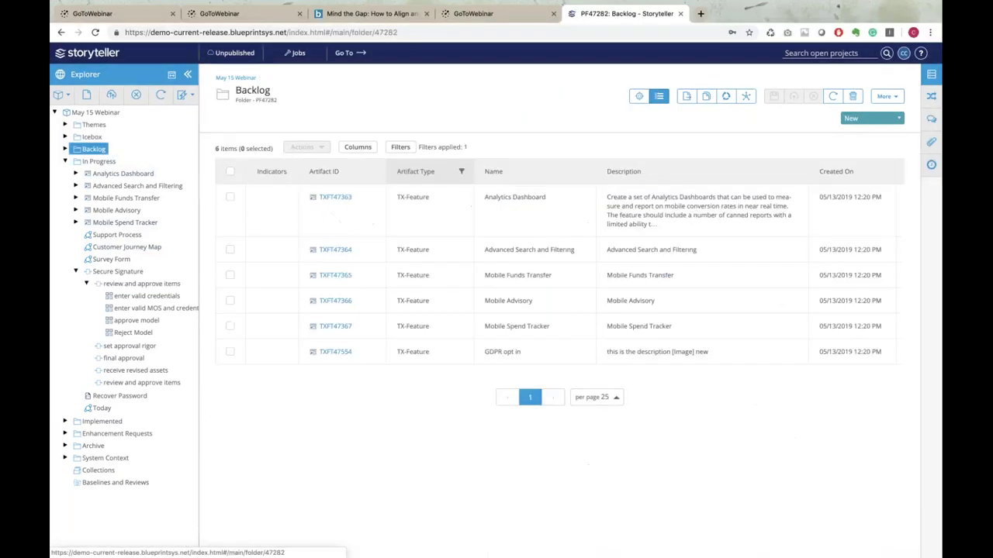
# Select all six Backlog features and start a new review for them
pyautogui.click(230, 172)
pyautogui.click(319, 147)
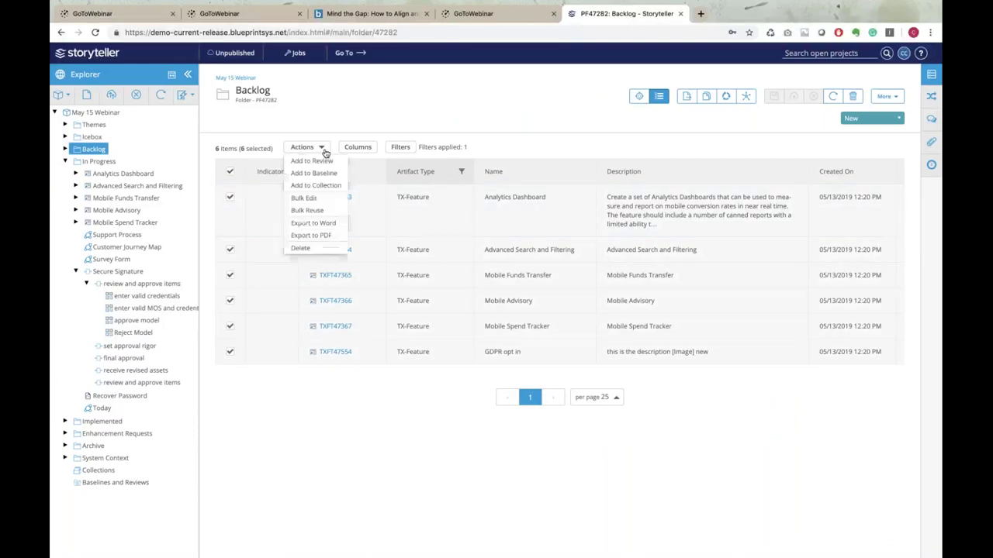
pyautogui.click(328, 161)
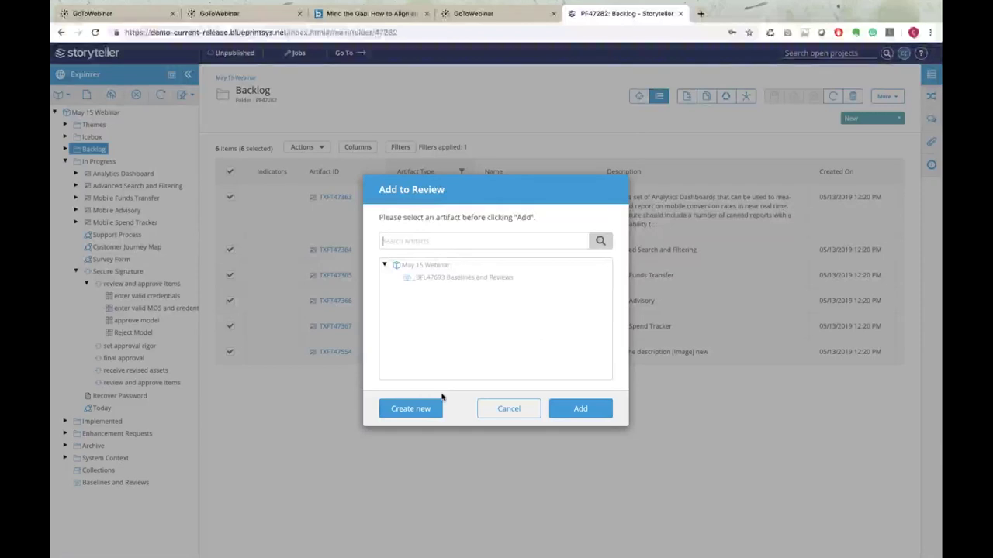
pyautogui.click(410, 408)
# Name the review 'Today's Review' and set its location to Baselines and Reviews
pyautogui.click(434, 232)
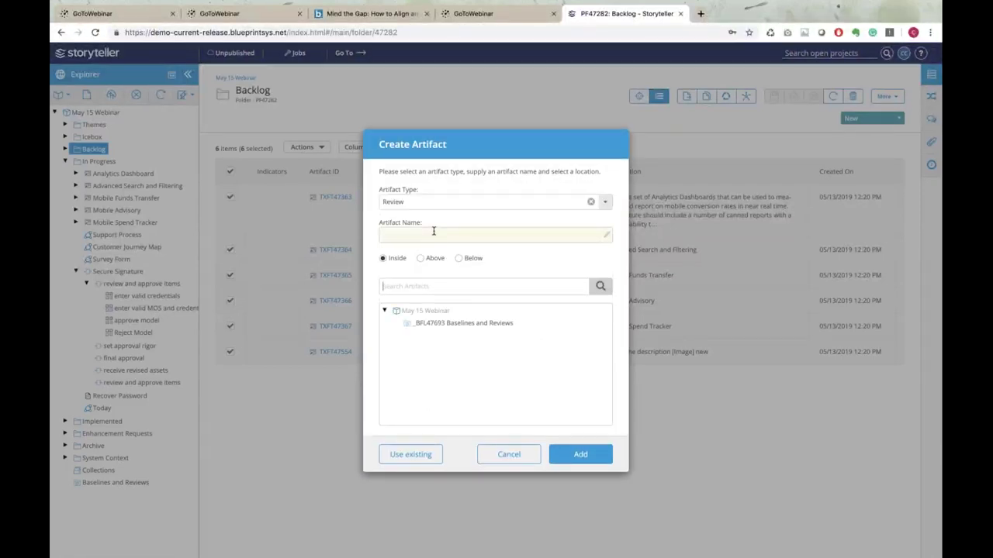
pyautogui.write("Today's Revie")
pyautogui.click(581, 454)
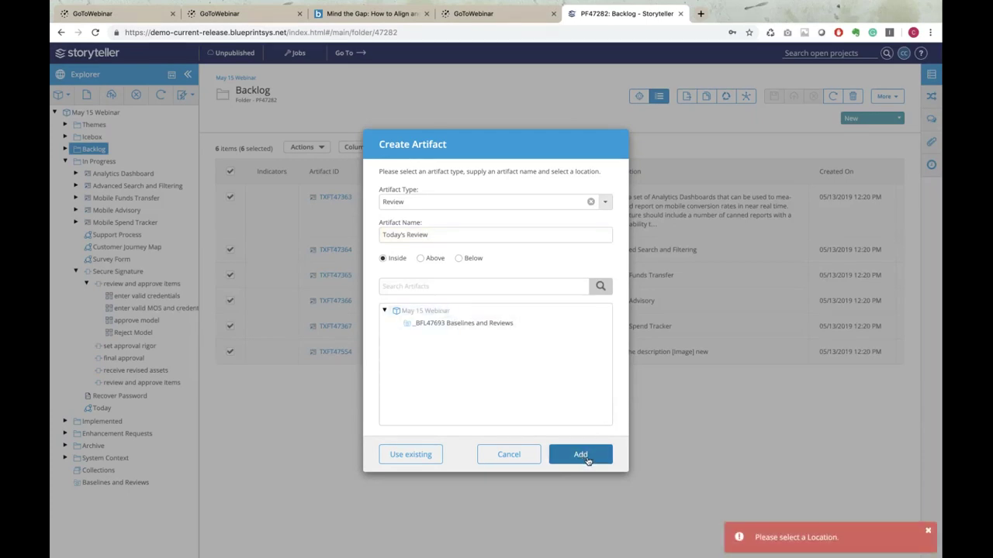
pyautogui.click(930, 531)
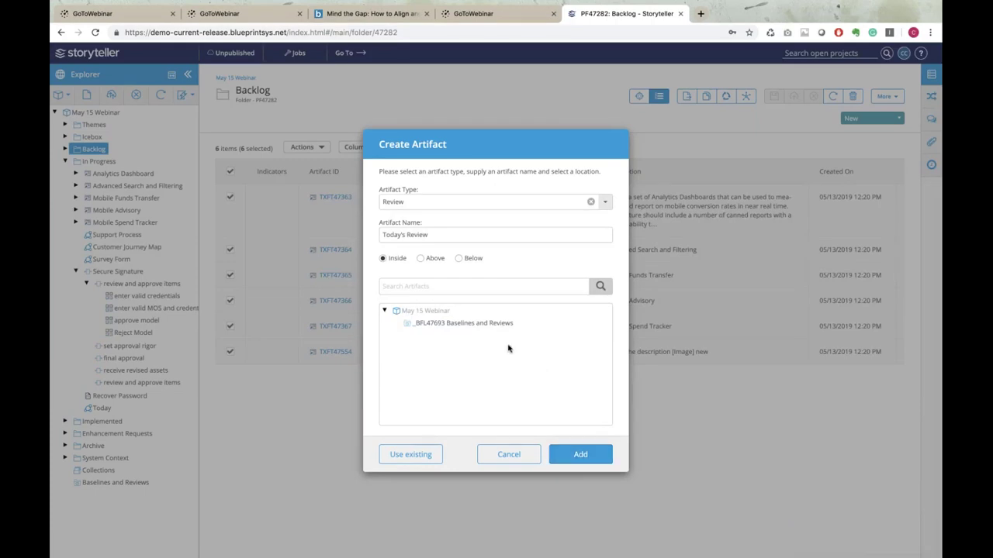
pyautogui.click(494, 329)
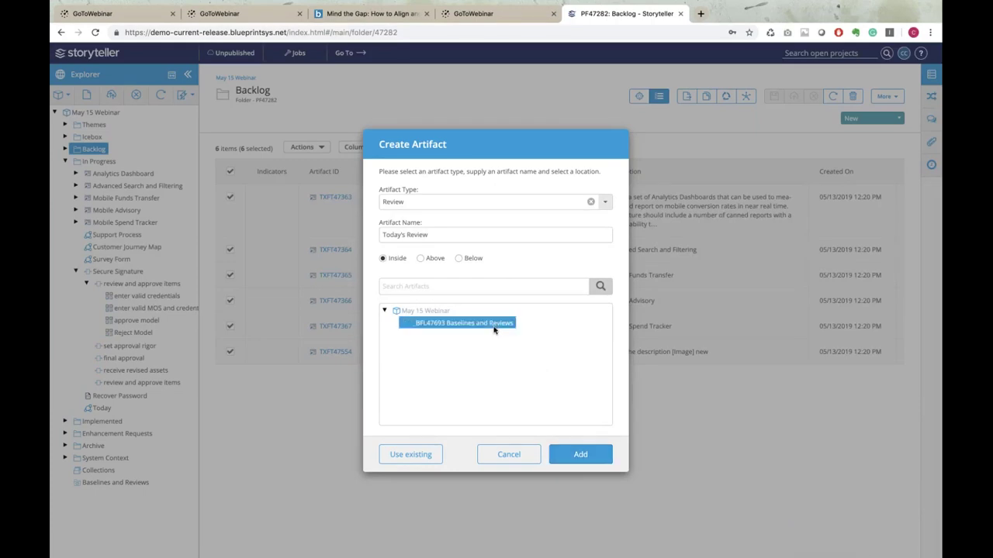
# Create Today's Review and select all six features on its Artifacts tab
pyautogui.click(578, 456)
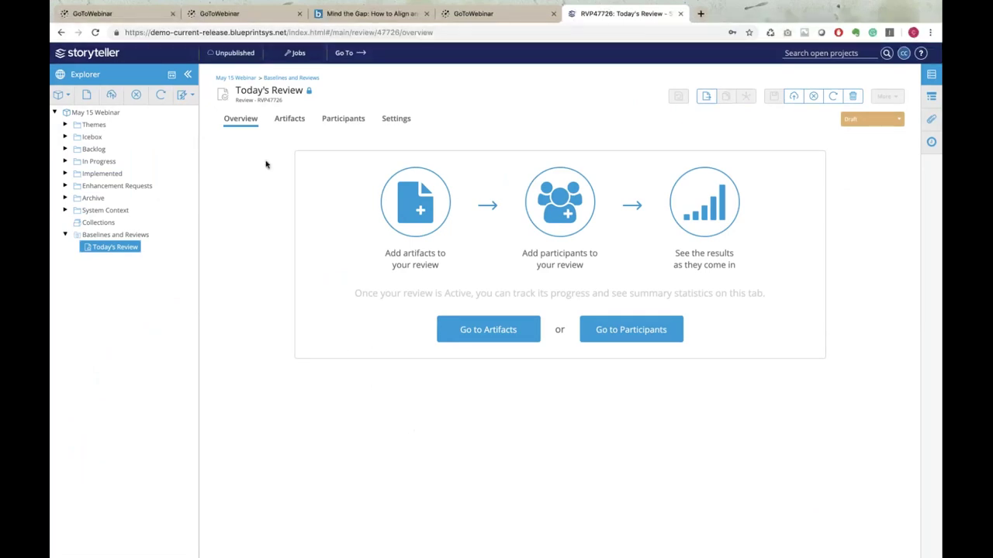
pyautogui.click(295, 122)
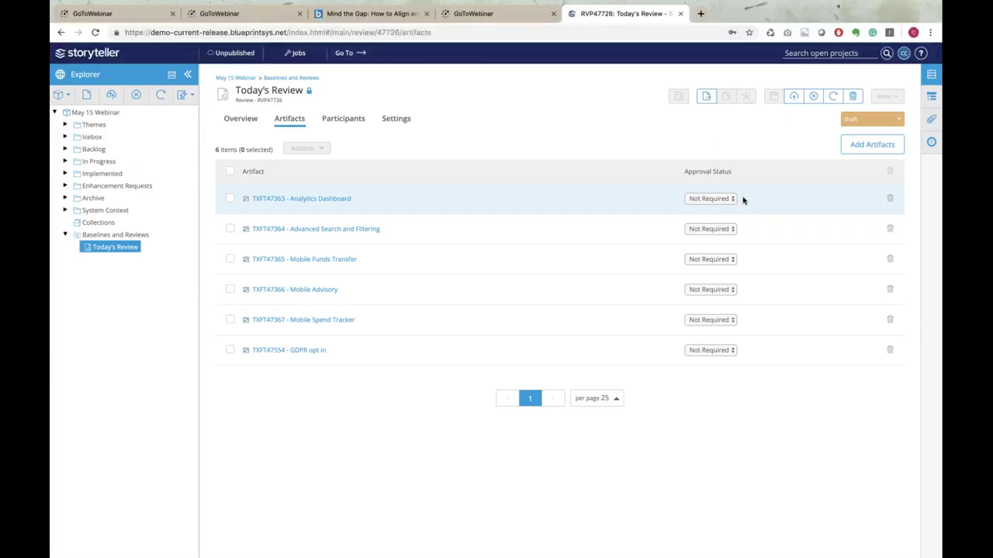
pyautogui.click(230, 173)
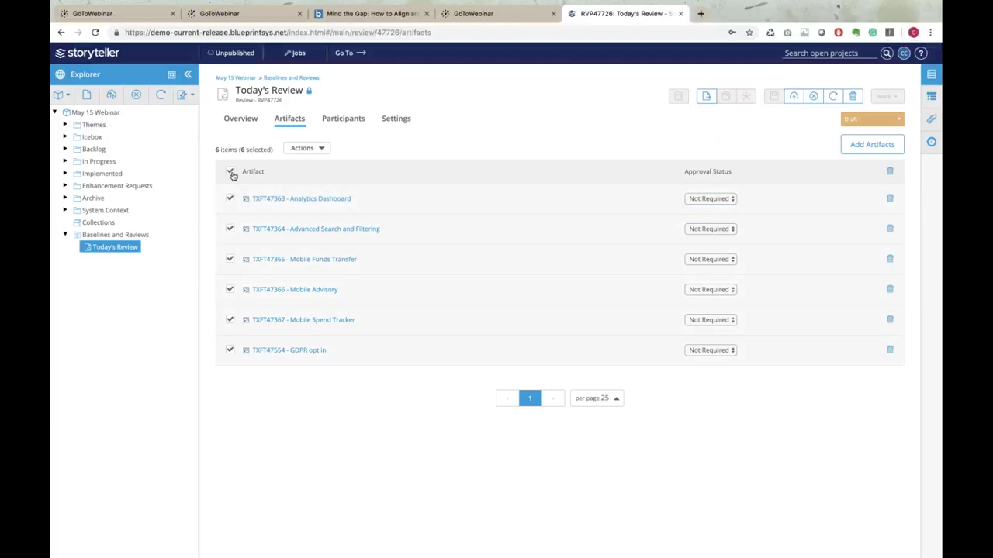
# Set the approval status of all six artifacts to Required
pyautogui.click(729, 199)
pyautogui.click(717, 190)
pyautogui.click(734, 229)
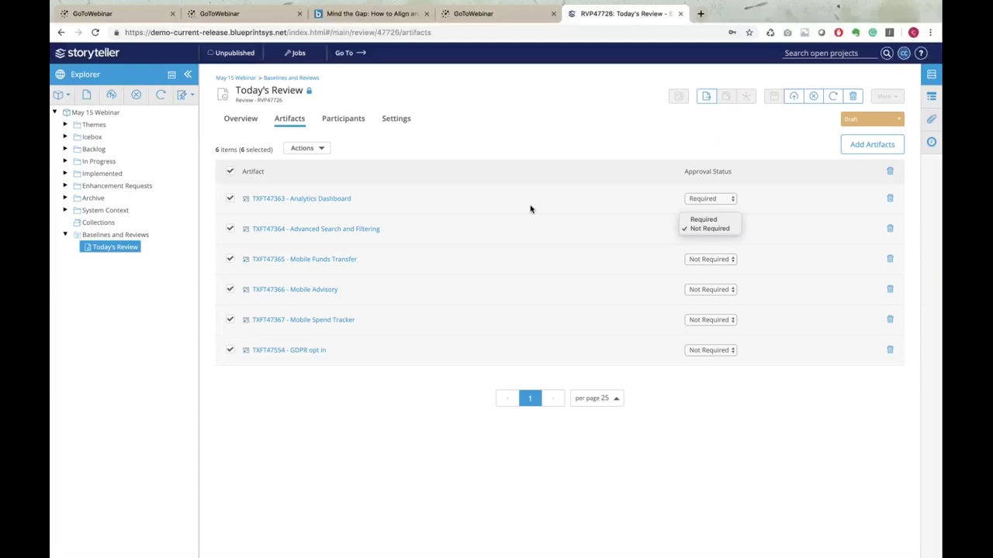
pyautogui.click(318, 148)
pyautogui.click(319, 148)
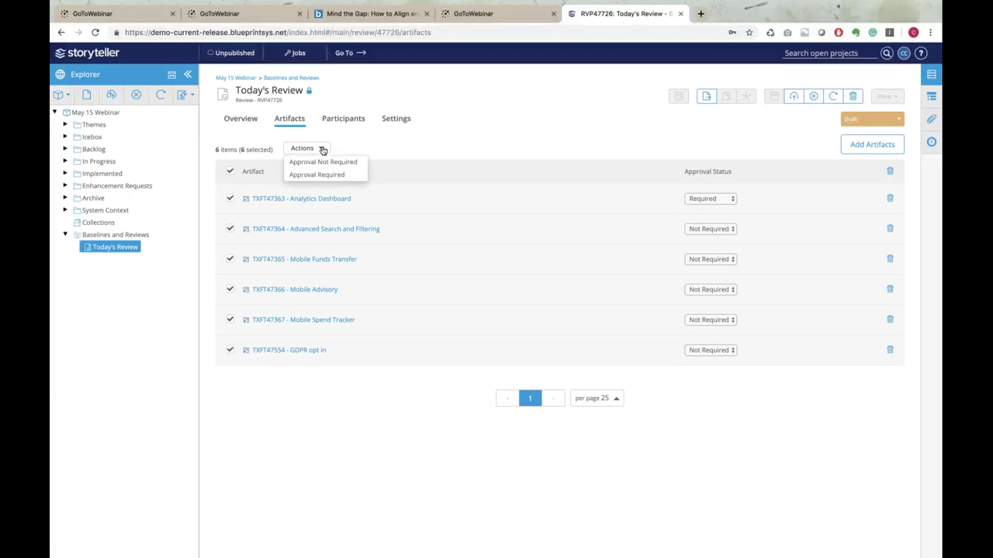
pyautogui.click(318, 175)
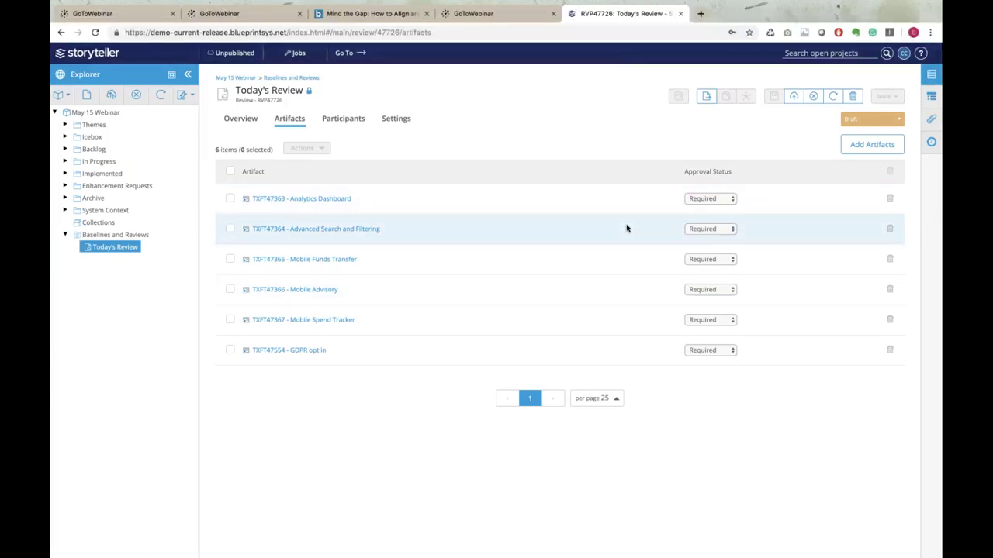
# Add the searched user as Today's Review's only participant and change their role to Approver
pyautogui.click(344, 120)
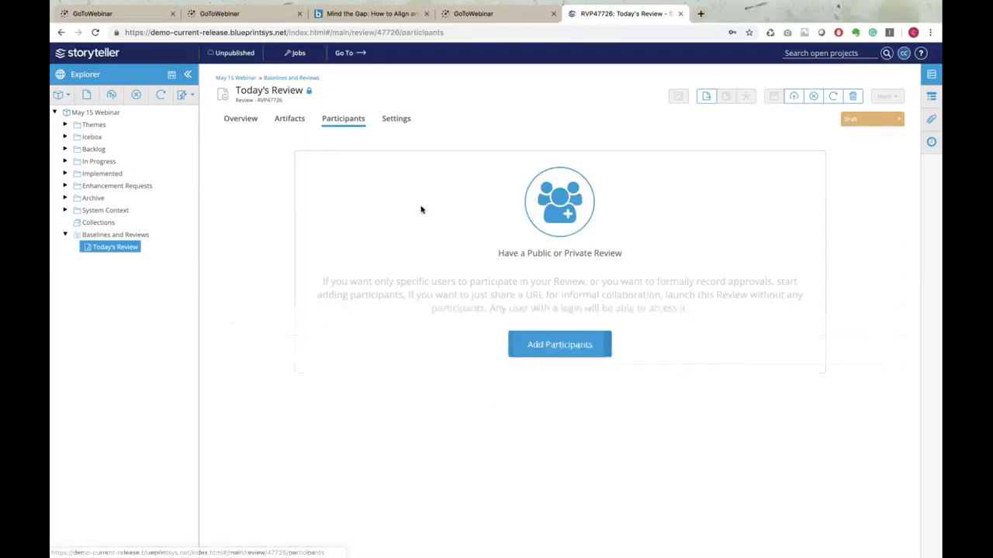
pyautogui.click(550, 344)
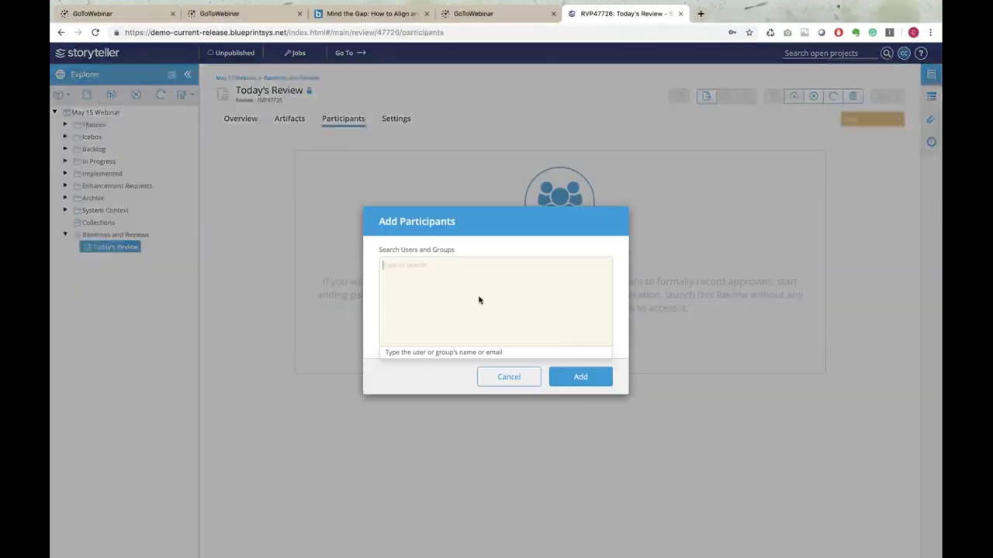
pyautogui.write('chris')
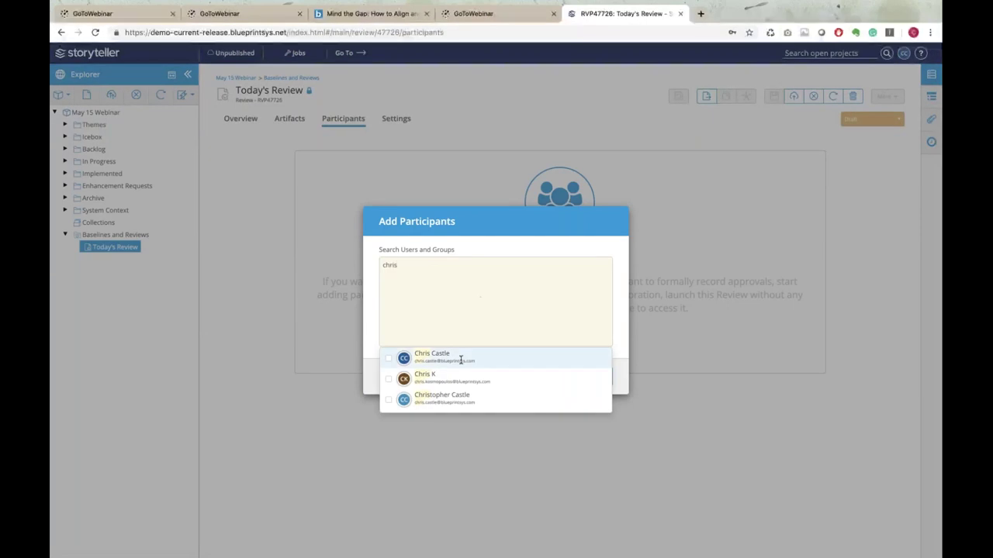
pyautogui.click(464, 359)
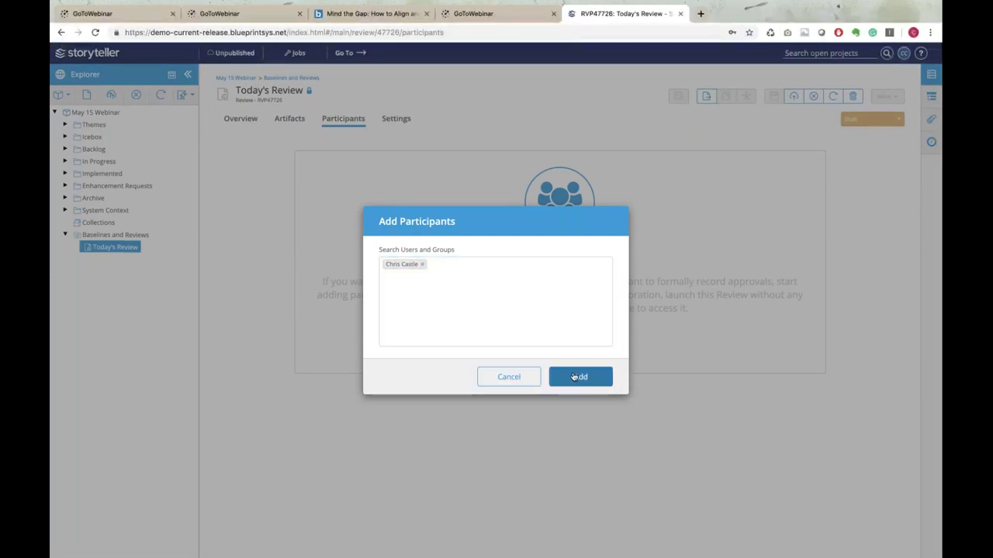
pyautogui.click(583, 377)
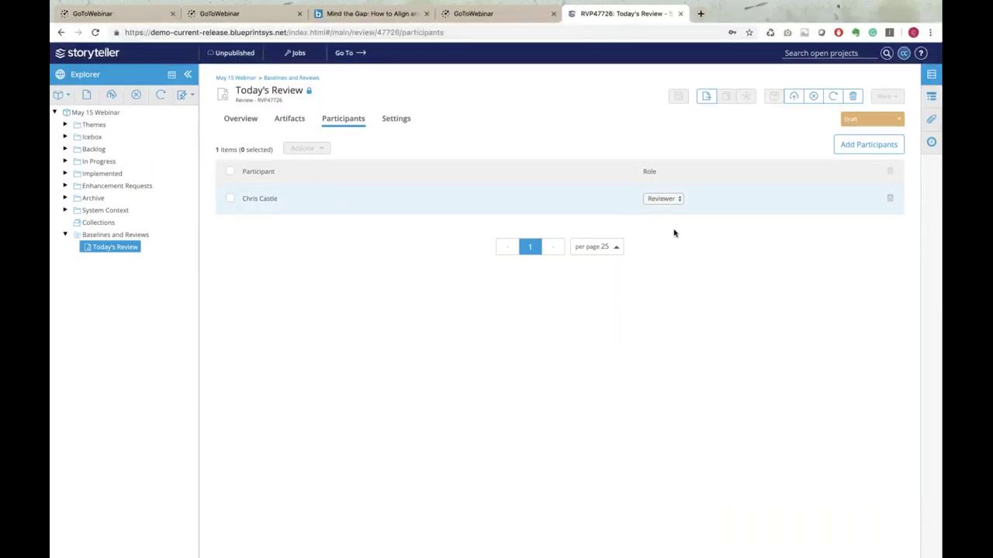
pyautogui.click(681, 201)
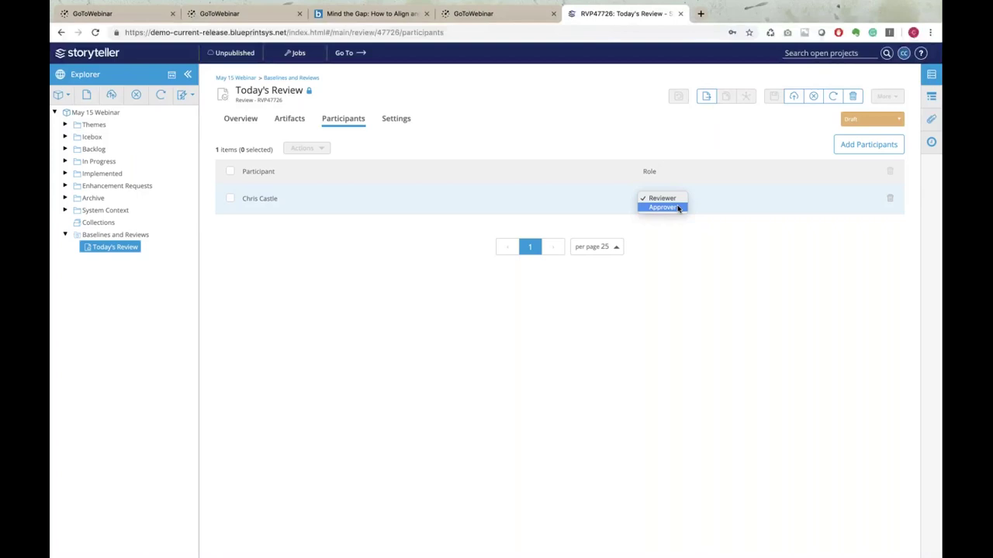
pyautogui.click(678, 208)
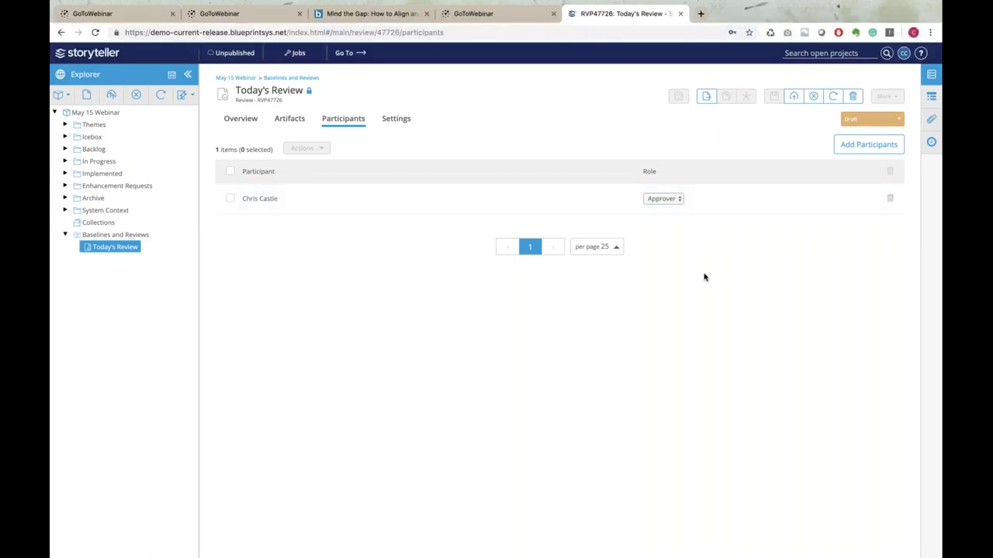
# Enable Set Expiration for the review and choose May 24, 2019 (3:37 PM) as the deadline
pyautogui.click(397, 120)
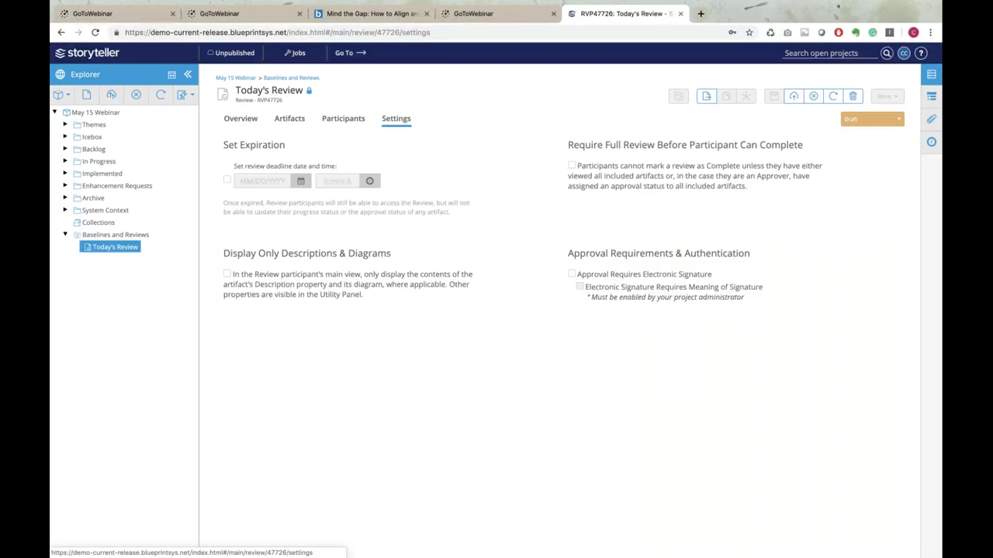
pyautogui.click(228, 182)
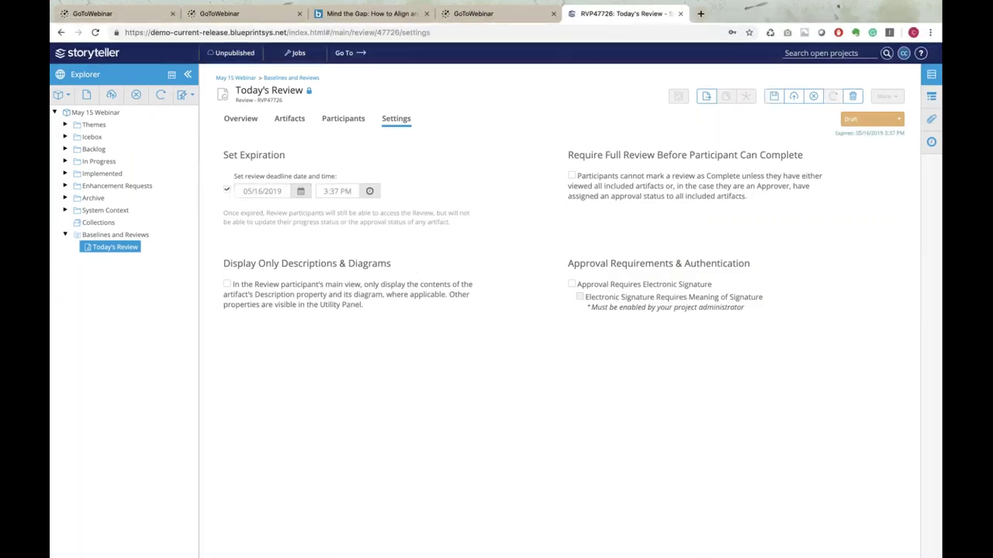
pyautogui.click(301, 192)
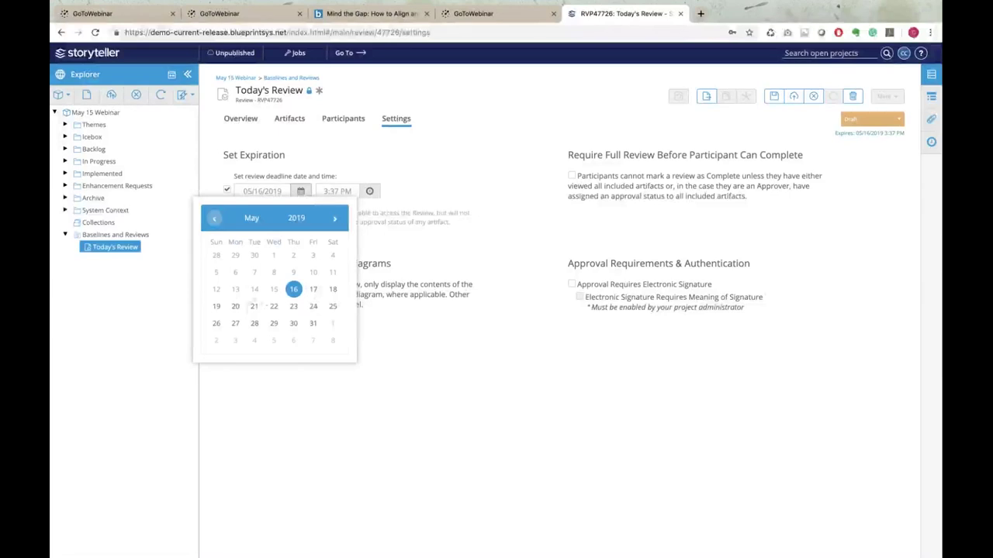
pyautogui.click(313, 305)
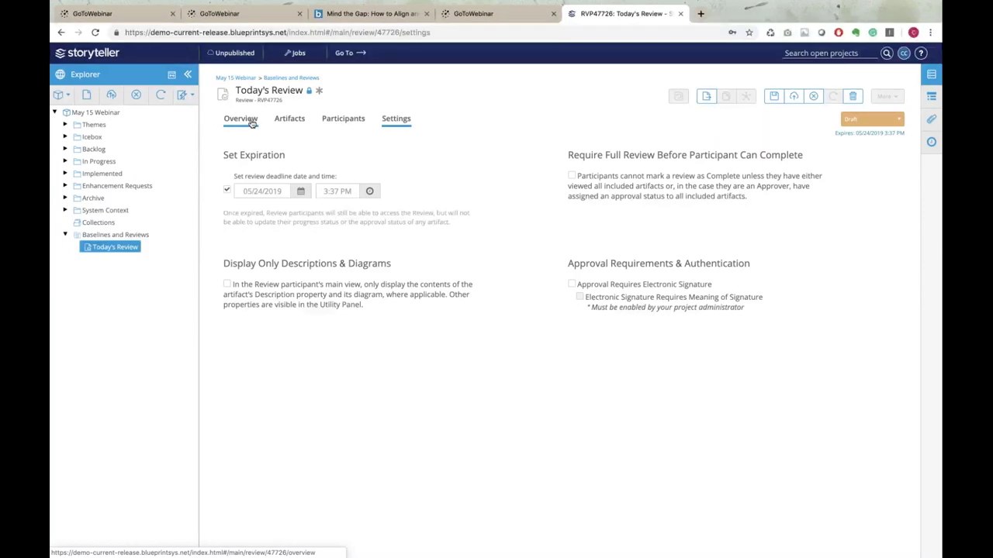
# Start Today's Review from the Draft menu, creating the sealed baseline and activating the review
pyautogui.click(252, 123)
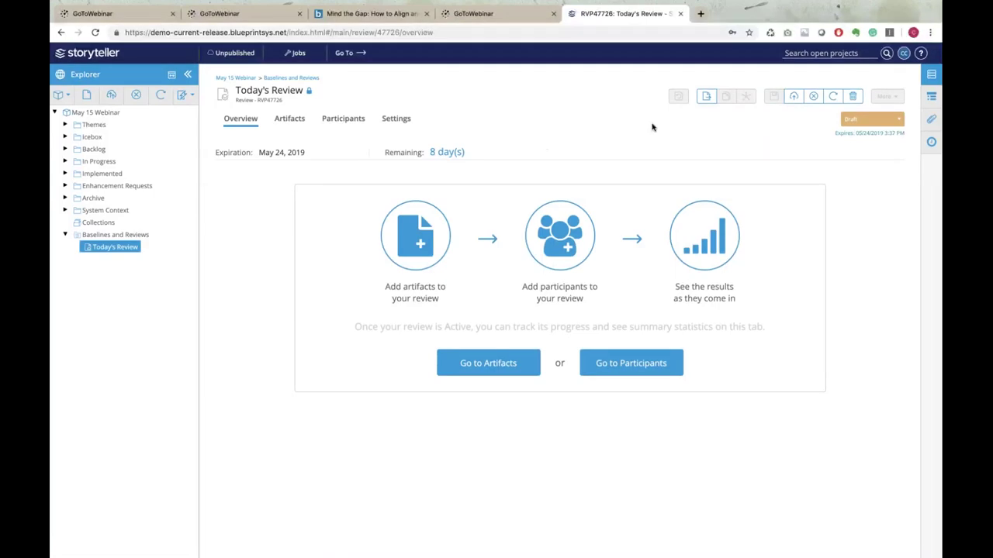
pyautogui.click(898, 118)
pyautogui.click(862, 133)
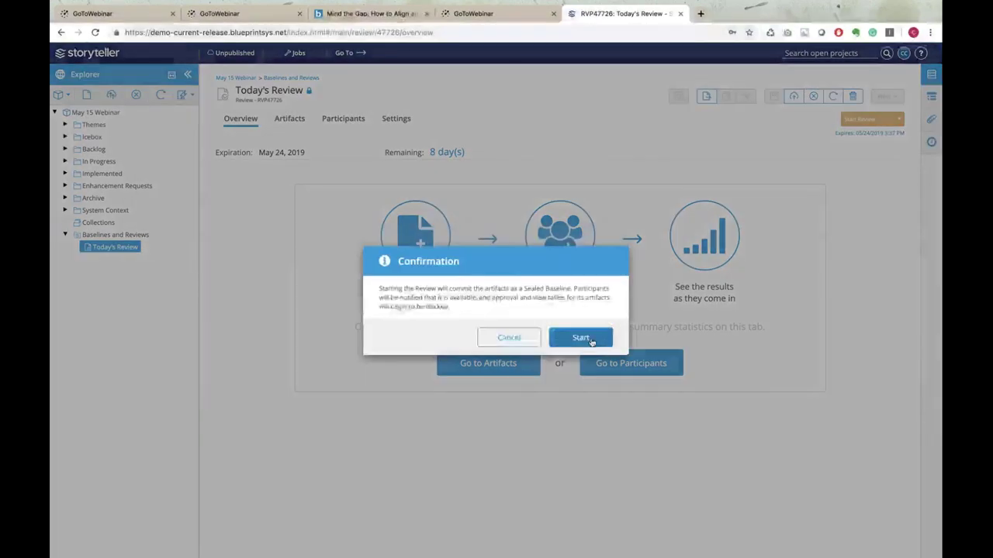
pyautogui.click(588, 339)
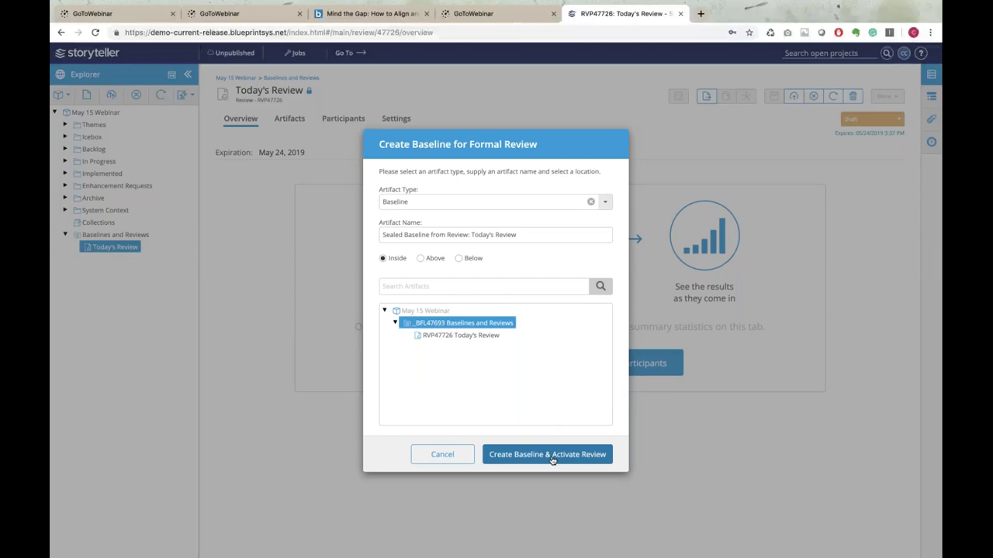
pyautogui.click(550, 456)
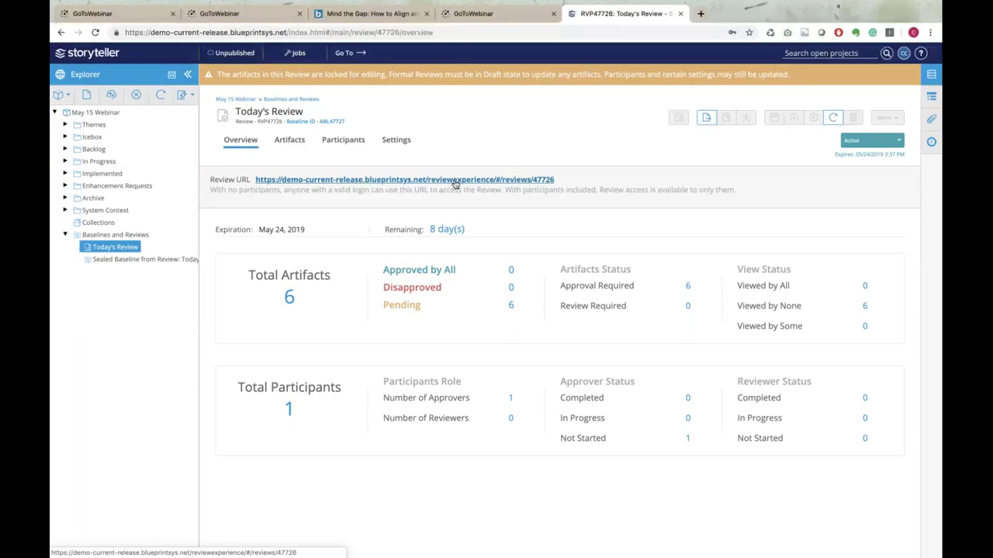
# Open the review's participant URL and browse through its six artifacts
pyautogui.click(454, 181)
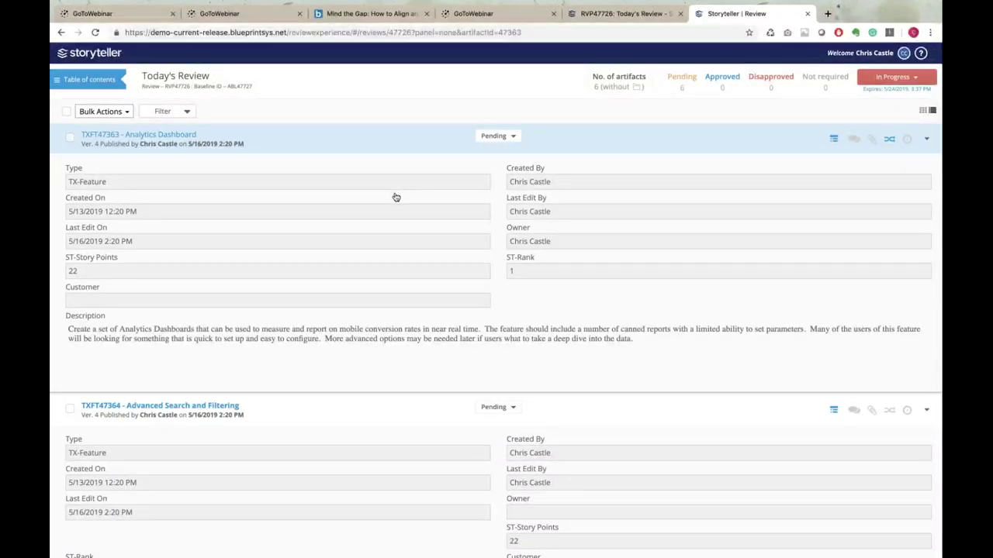
pyautogui.scroll(-3, 395, 197)
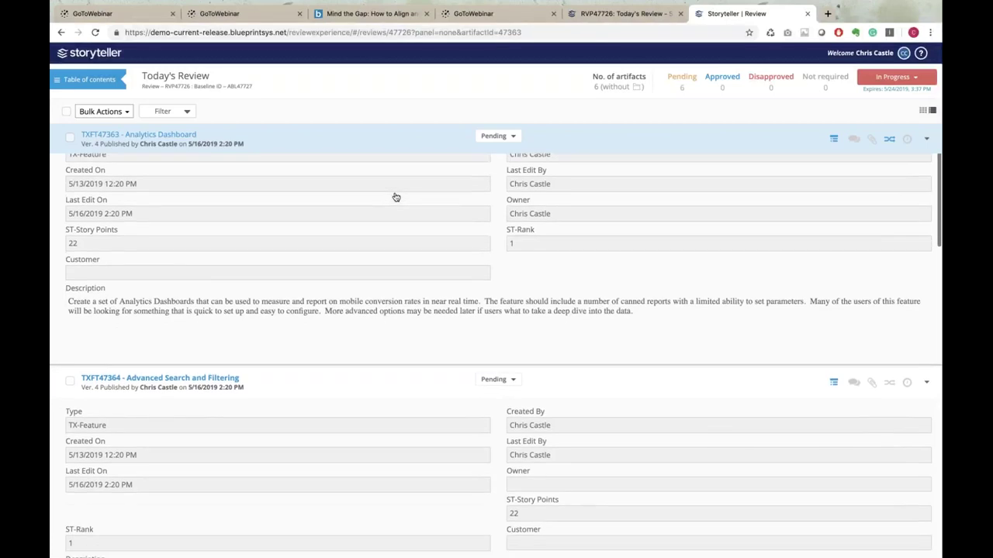
pyautogui.scroll(-5, 396, 197)
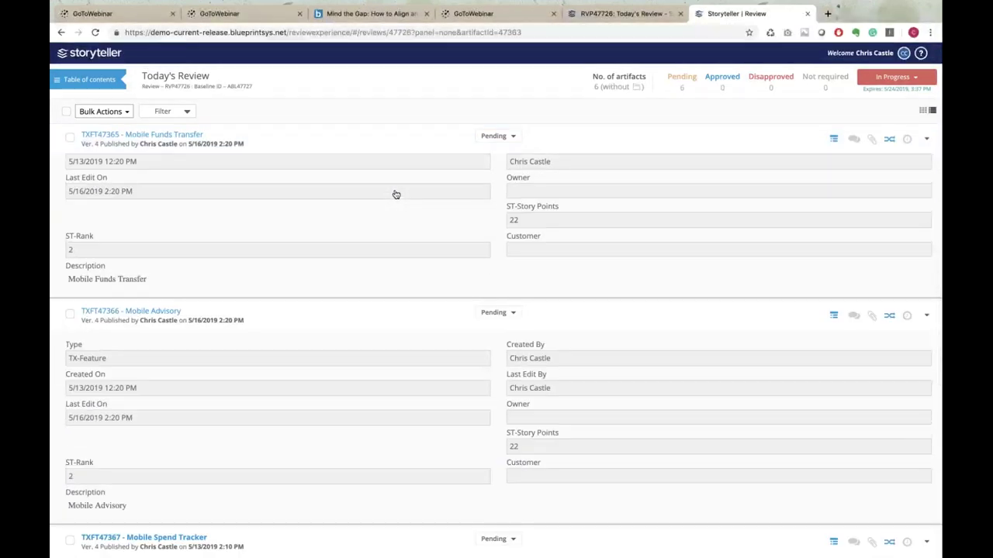
pyautogui.scroll(-1, 396, 194)
pyautogui.scroll(-2, 395, 195)
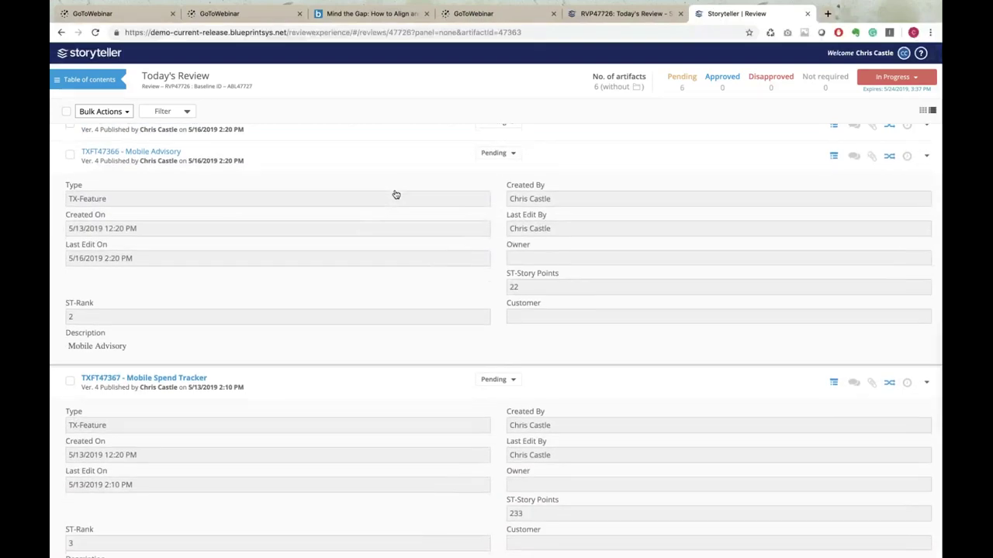
pyautogui.scroll(9, 395, 195)
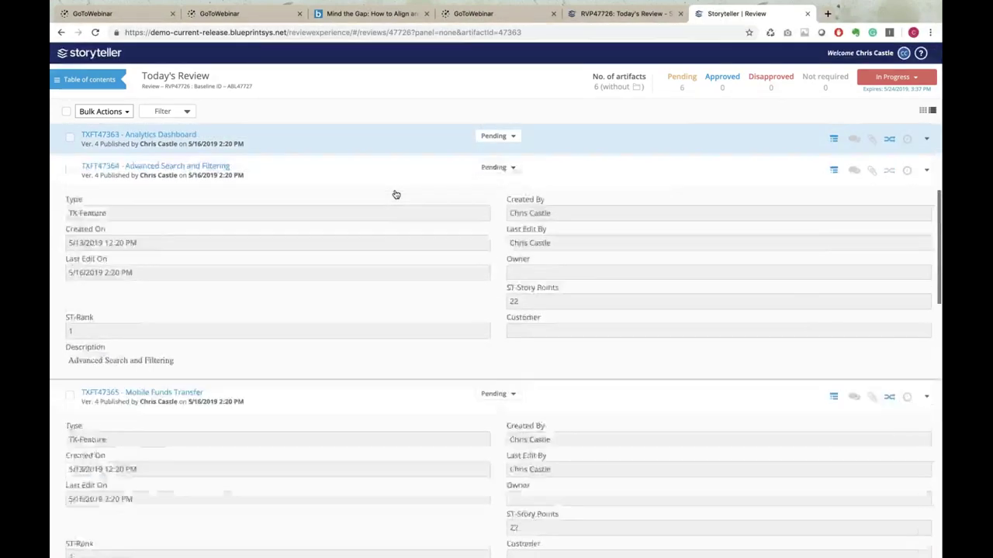
pyautogui.scroll(1, 396, 194)
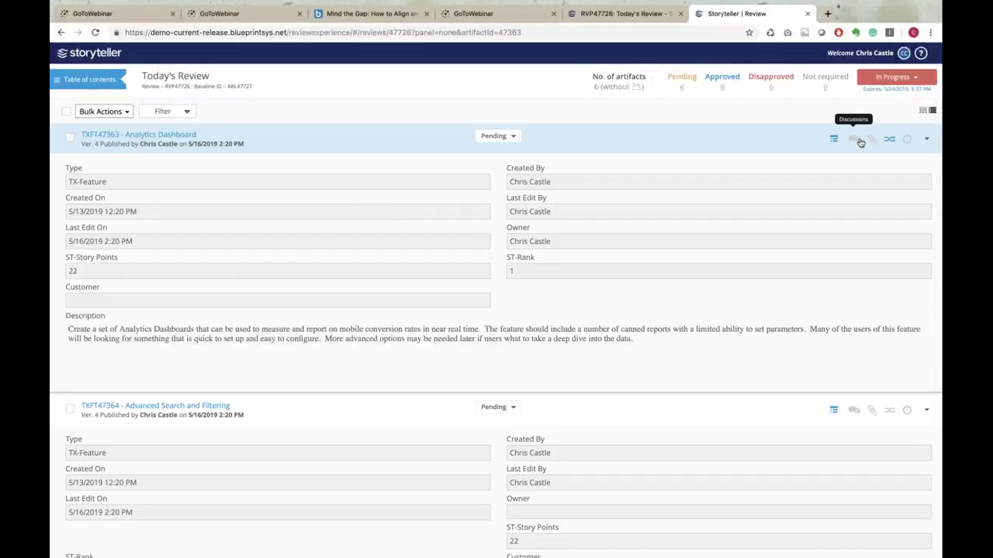
# Inspect the Analytics Dashboard artifact's status choices and the review's table of contents without changing anything
pyautogui.click(926, 141)
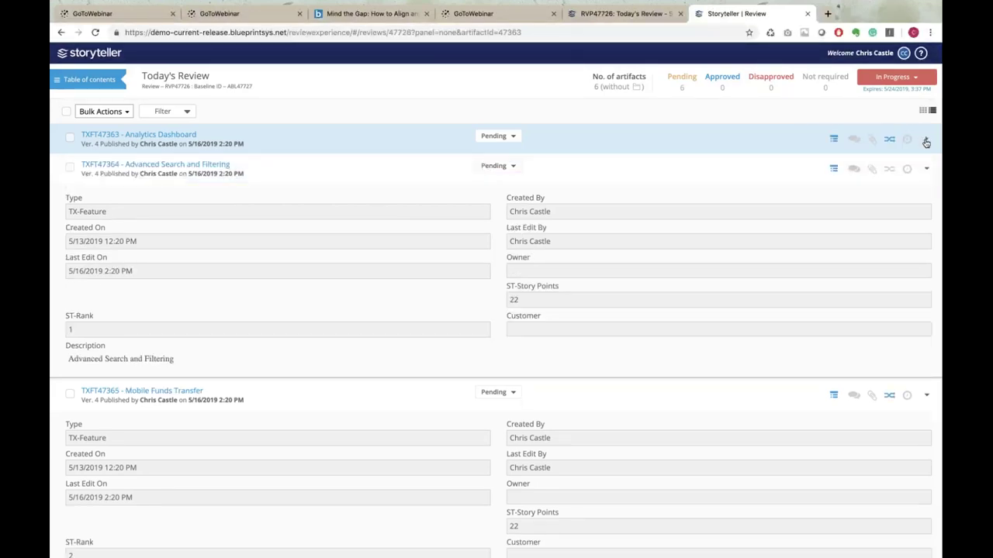
pyautogui.click(925, 142)
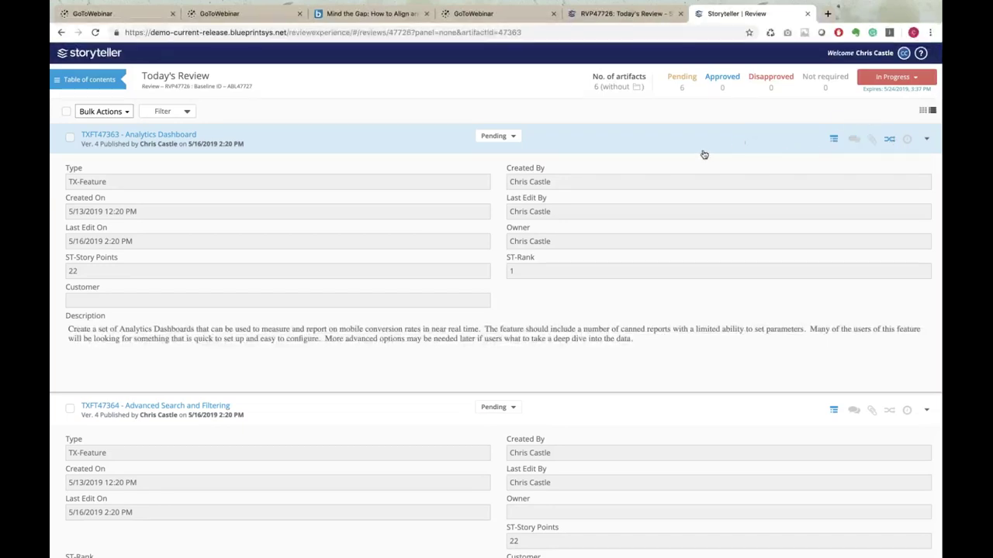
pyautogui.click(515, 136)
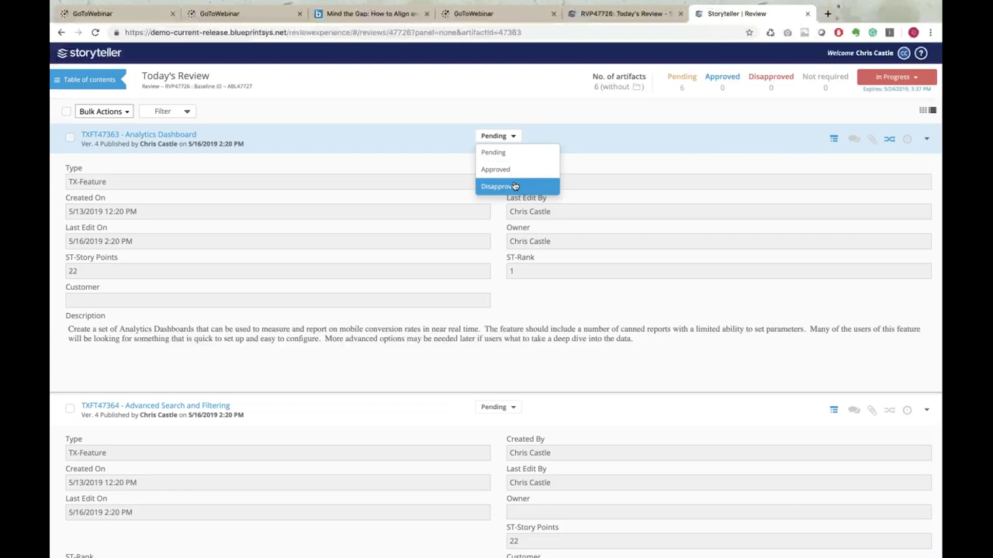
pyautogui.click(694, 148)
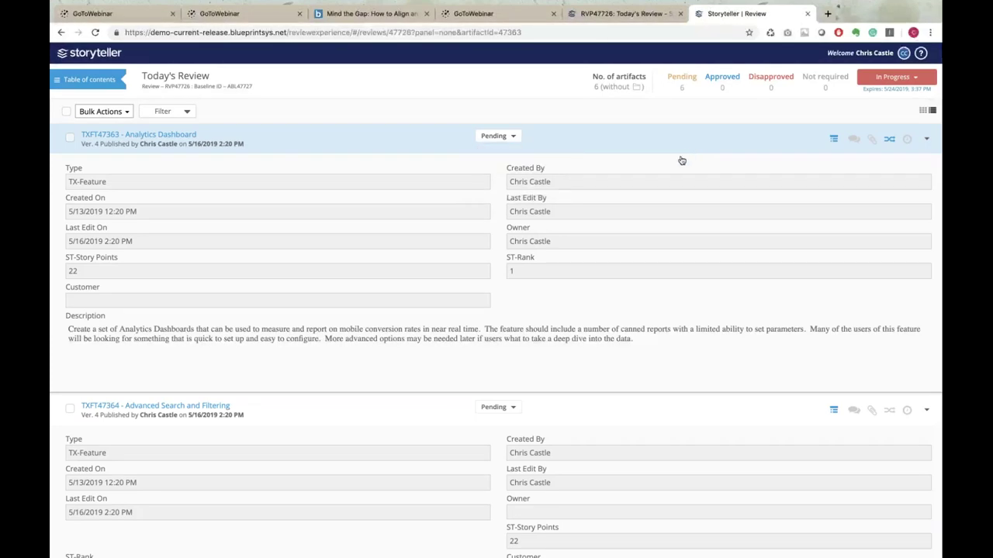
pyautogui.click(97, 81)
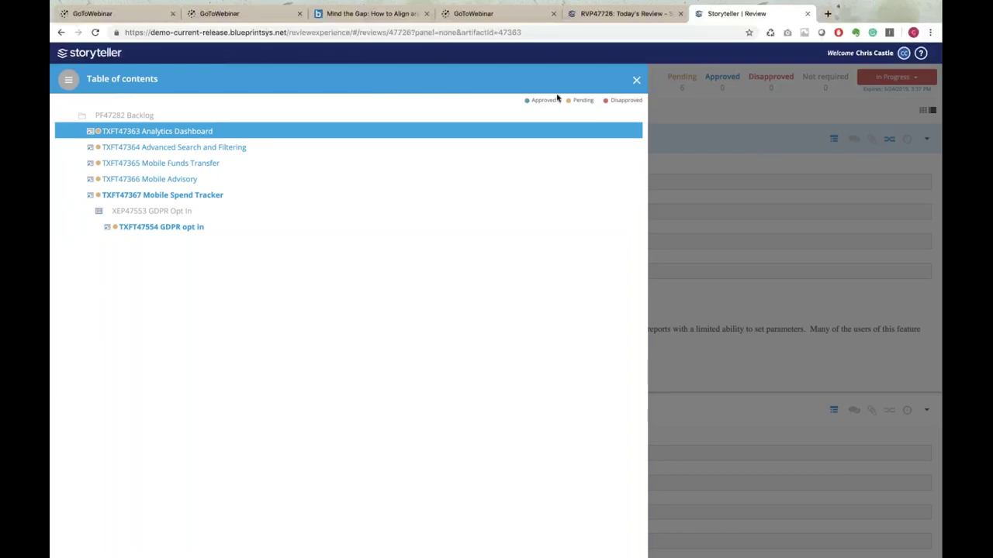
pyautogui.click(636, 80)
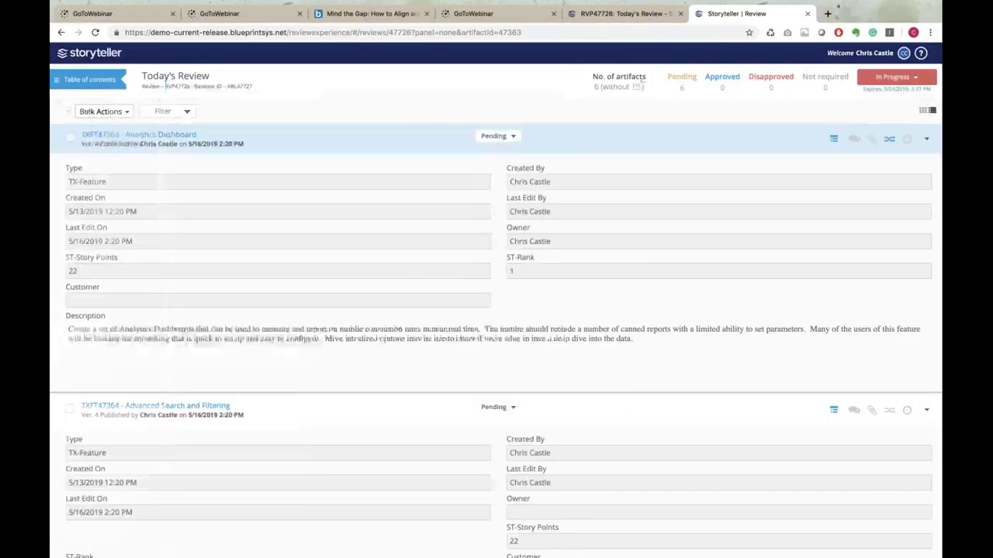
# Select all artifacts, approve them via Bulk Actions, mark the review Complete, and return to RVP47726
pyautogui.click(128, 112)
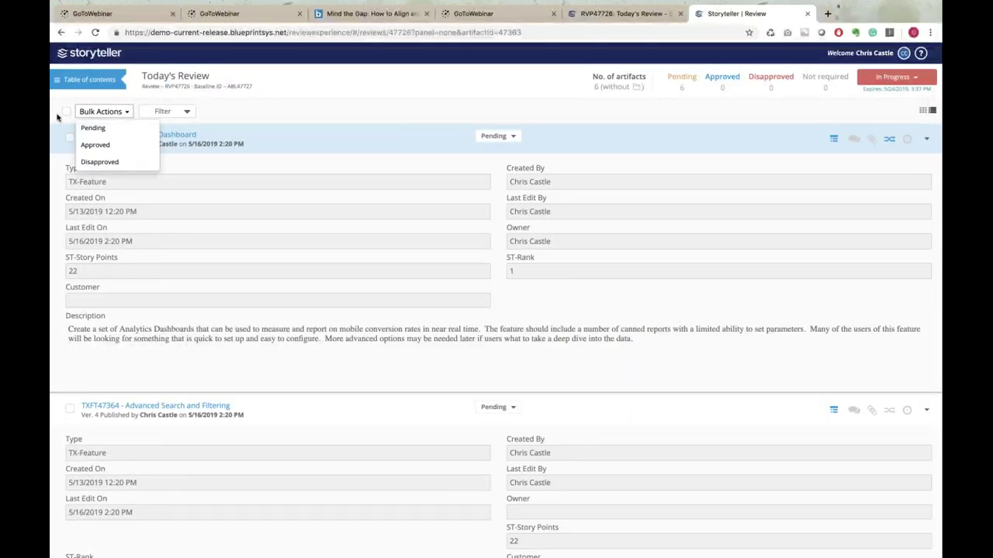
pyautogui.click(66, 111)
pyautogui.click(120, 118)
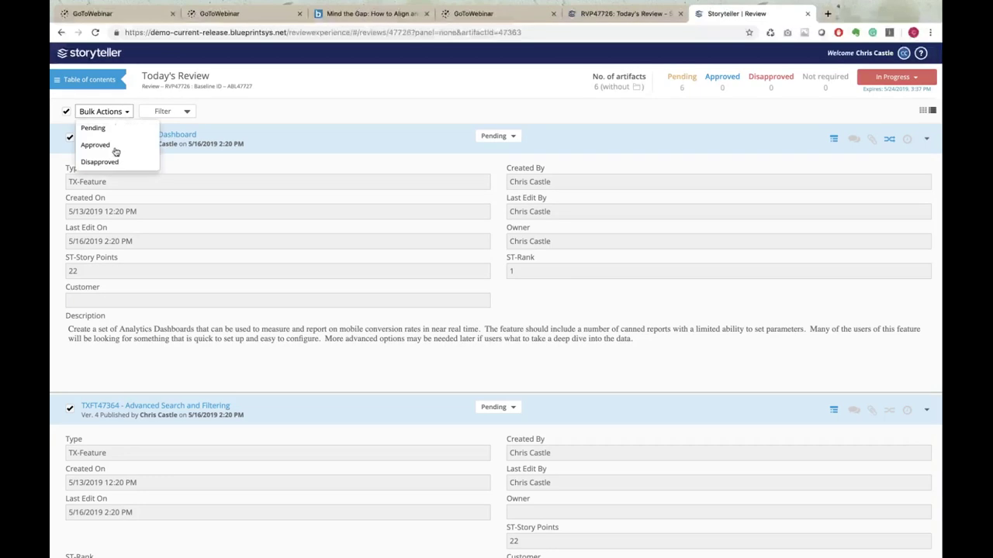
pyautogui.click(115, 146)
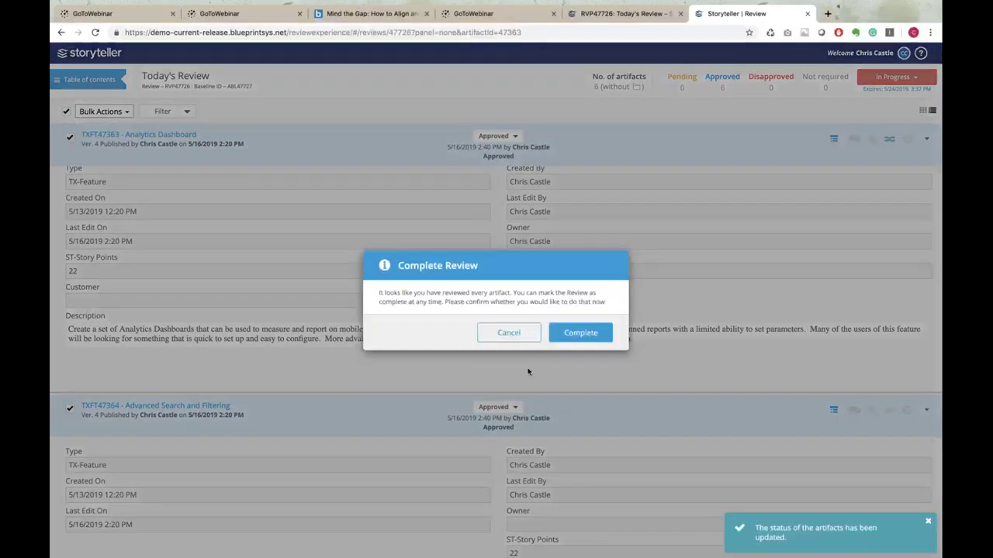
pyautogui.click(580, 333)
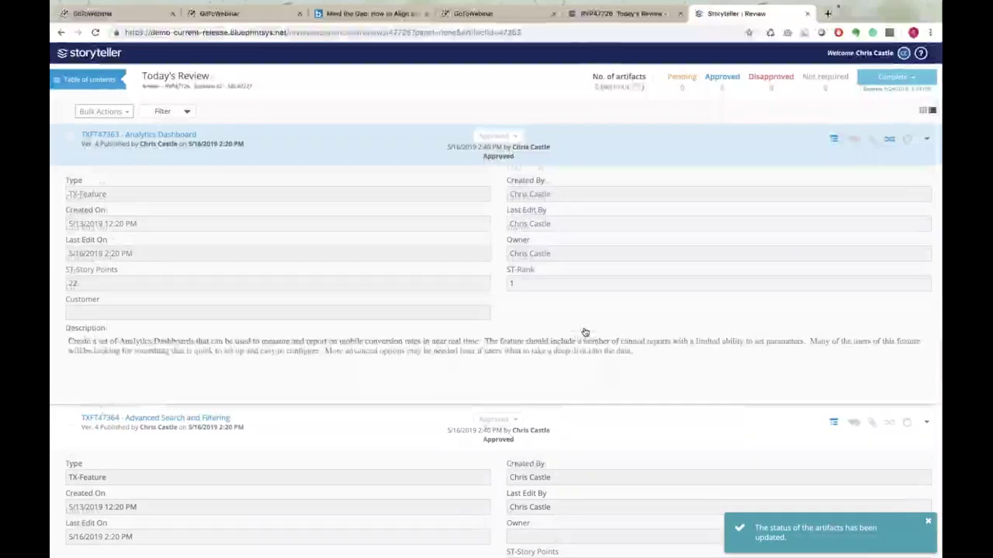
pyautogui.click(570, 15)
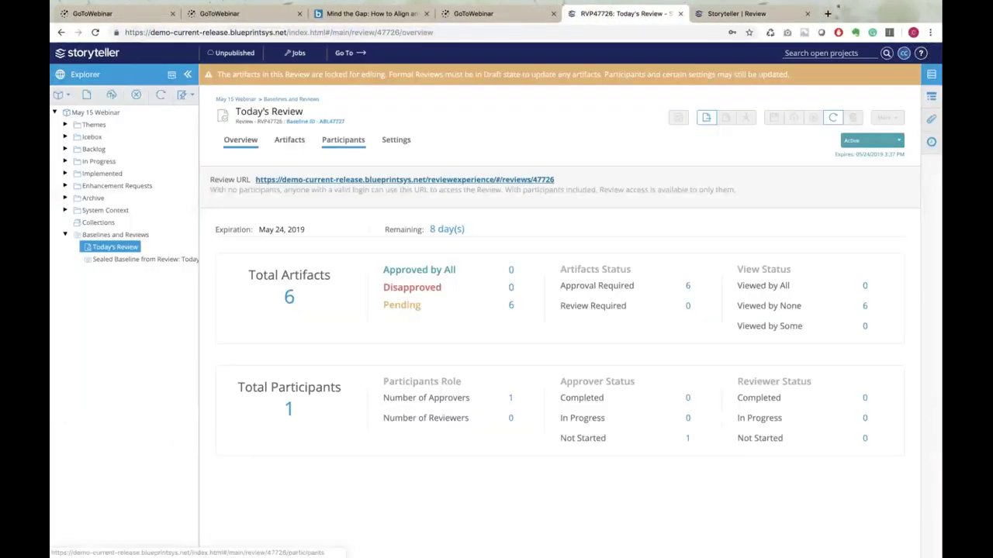
# Refresh All so the overview reports 6 artifacts approved by all and the approver Completed
pyautogui.click(162, 96)
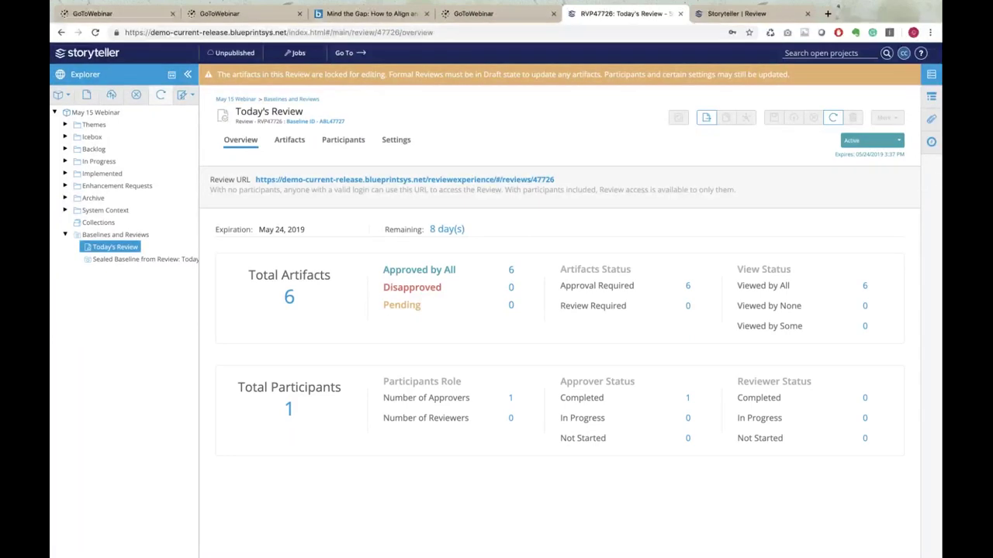
pyautogui.click(706, 124)
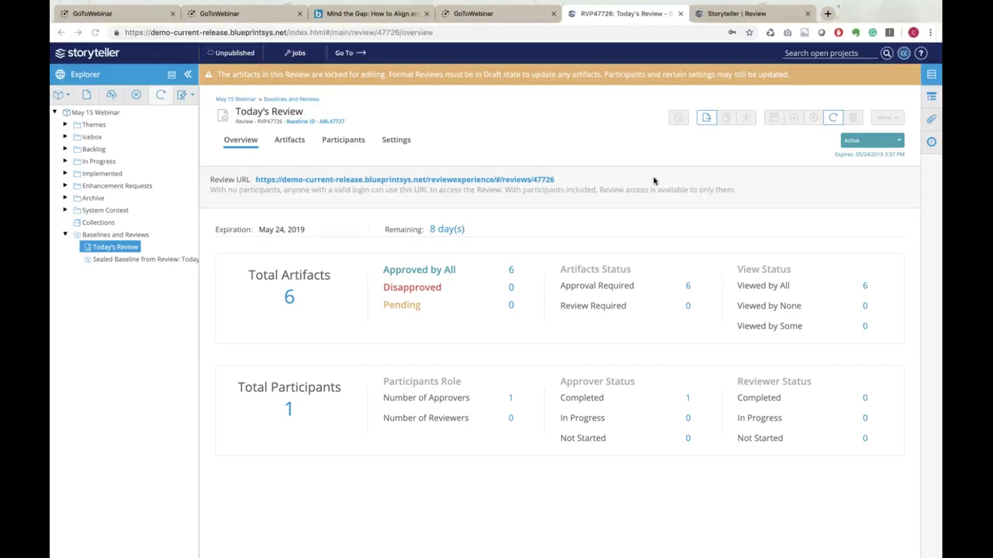
pyautogui.click(89, 125)
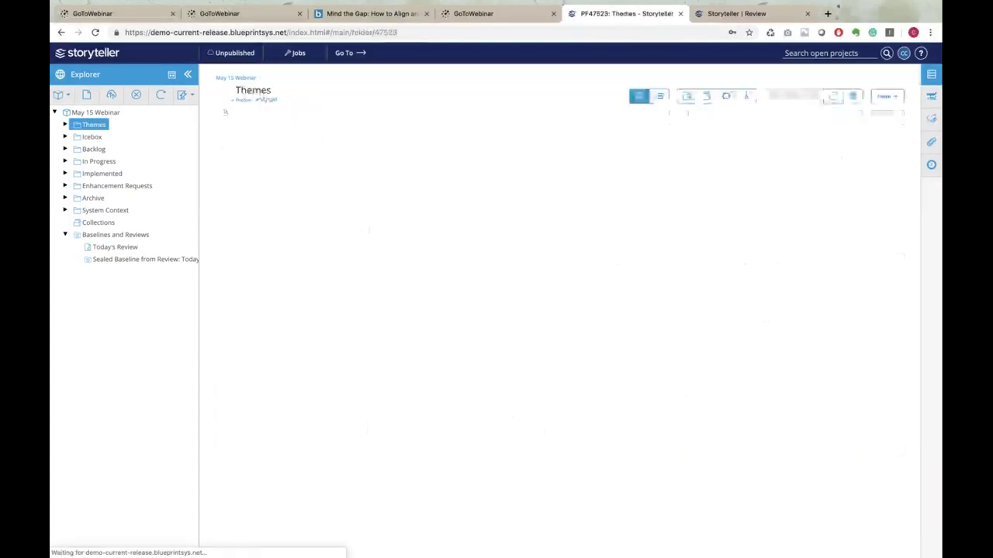
pyautogui.click(91, 138)
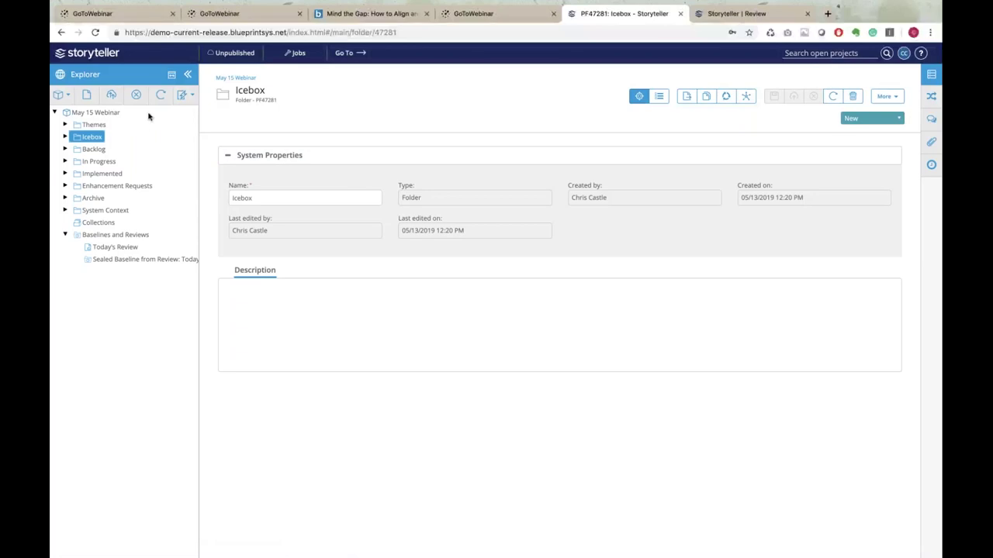
pyautogui.click(659, 97)
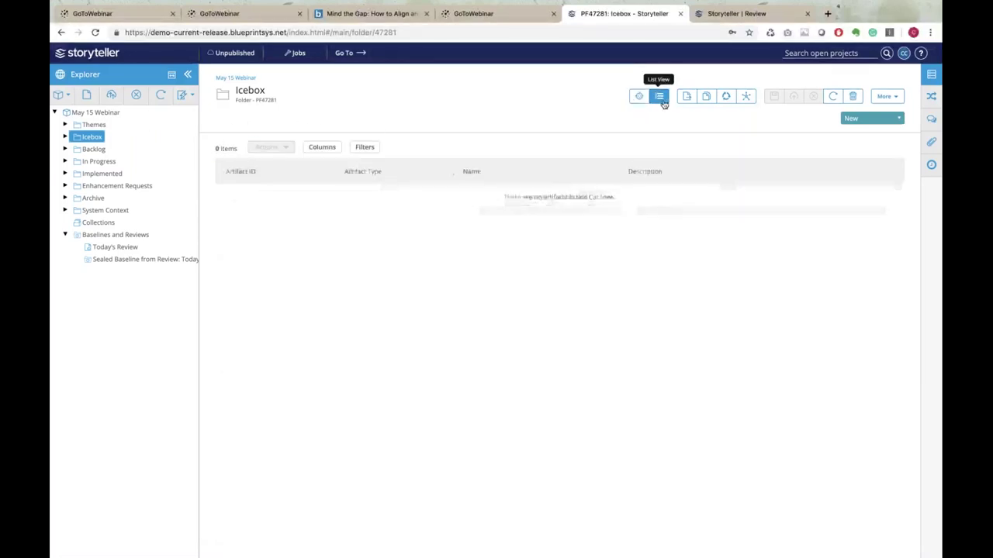
pyautogui.click(232, 198)
pyautogui.click(233, 223)
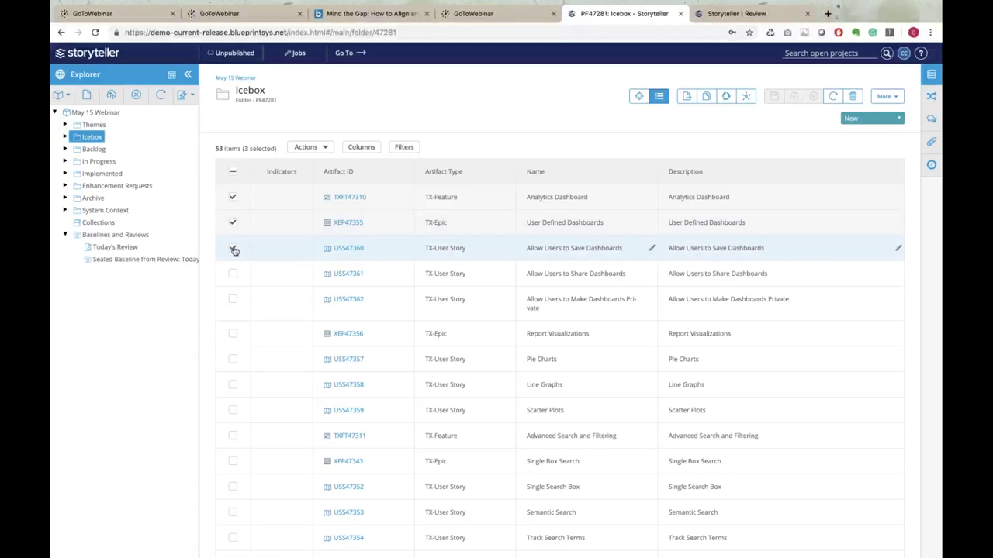
pyautogui.click(325, 148)
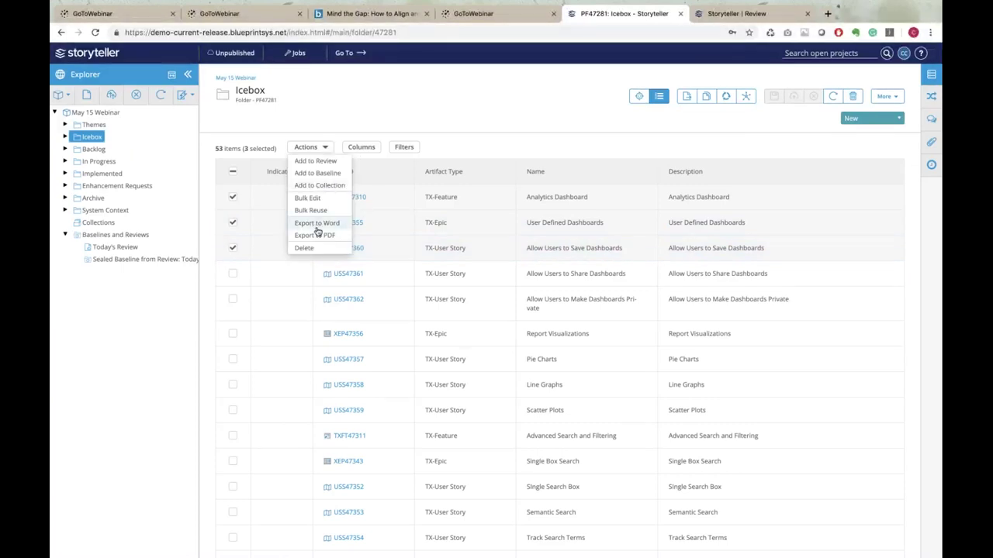
pyautogui.click(448, 101)
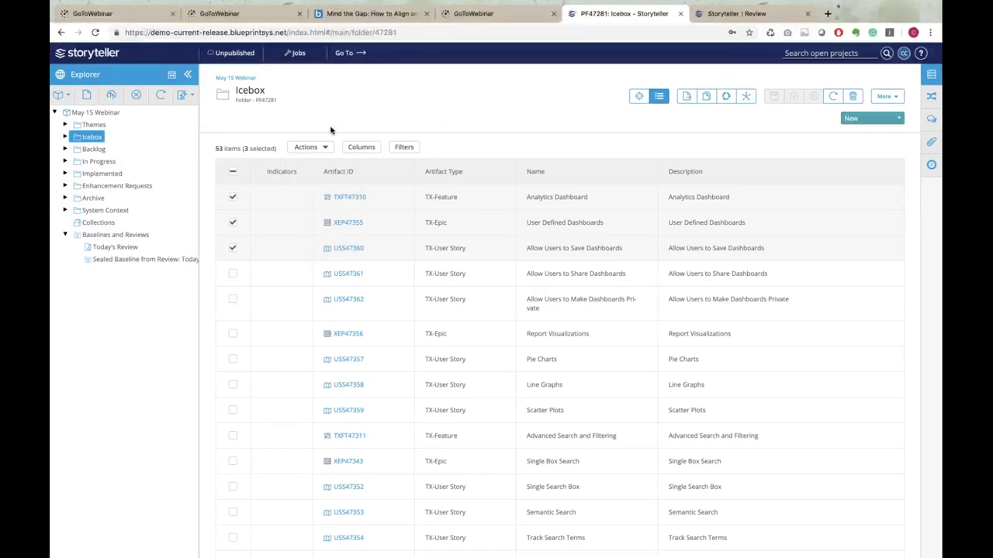
pyautogui.click(326, 150)
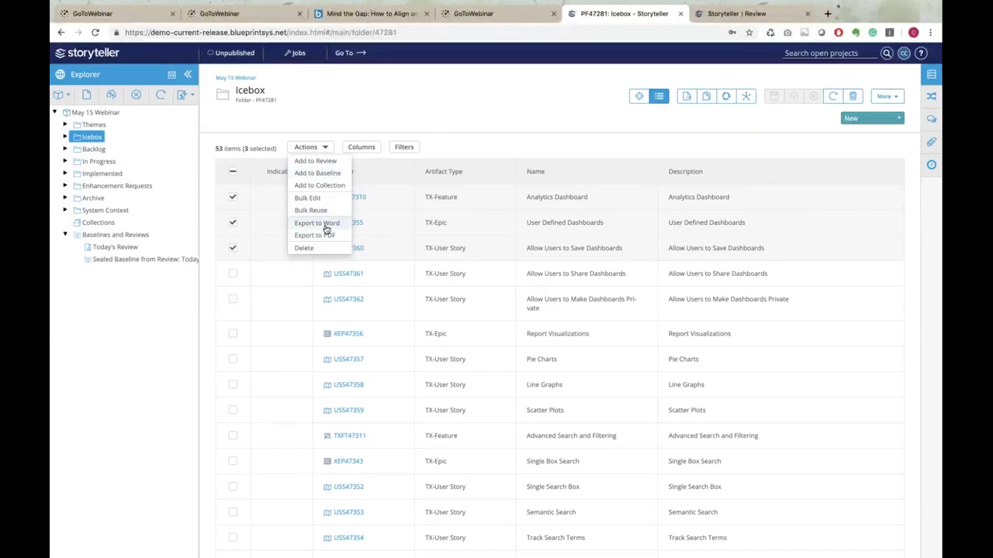
pyautogui.click(439, 111)
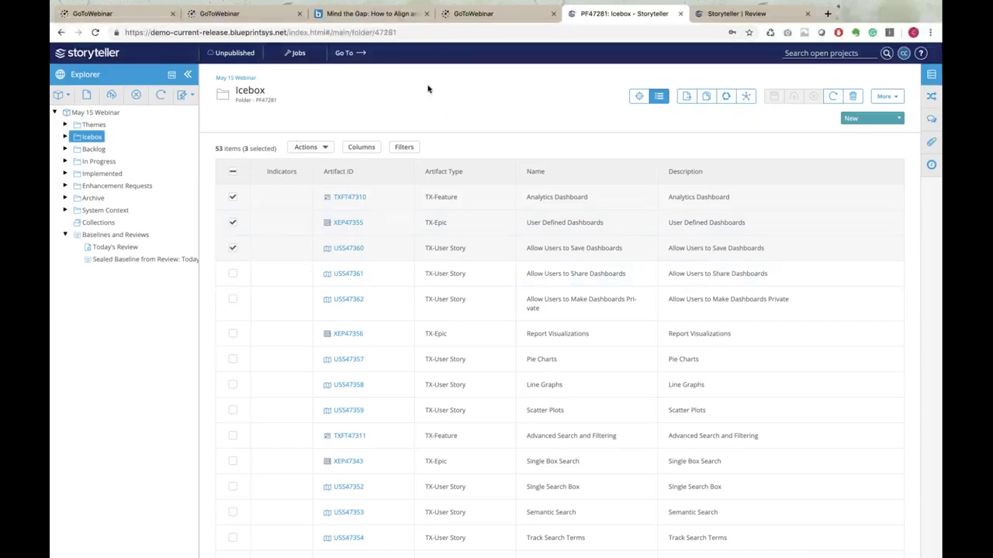
pyautogui.click(190, 98)
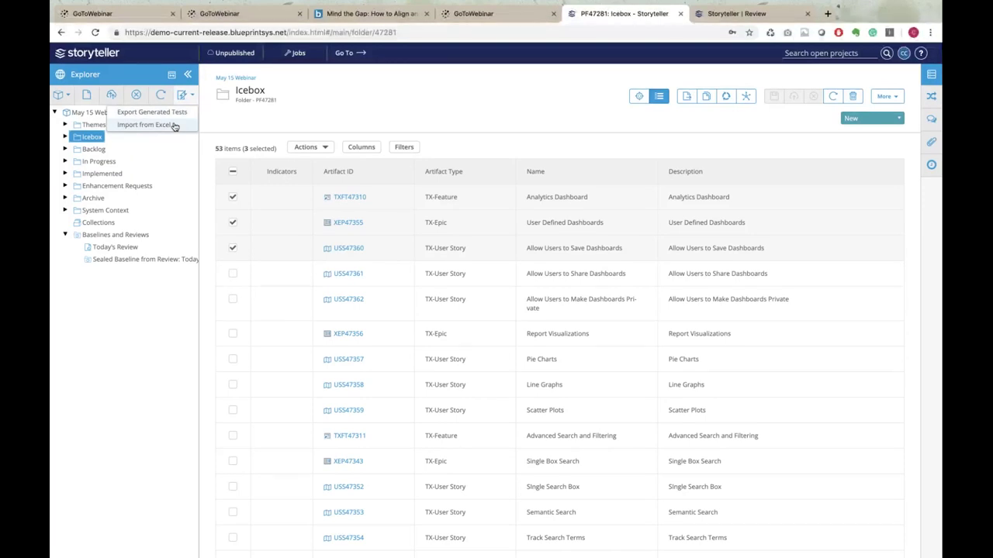
pyautogui.click(332, 113)
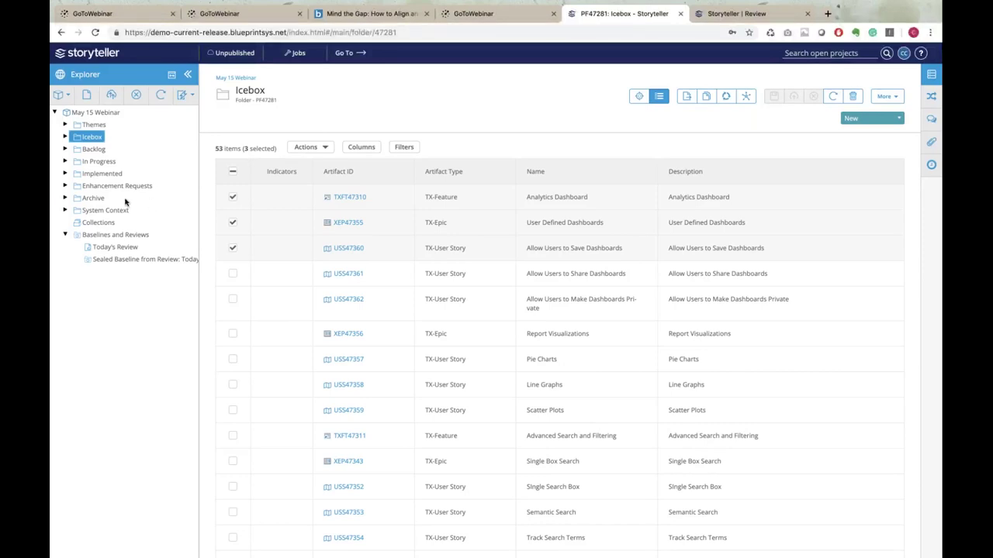
# Open the Survey Form model from the In Progress folder
pyautogui.click(65, 161)
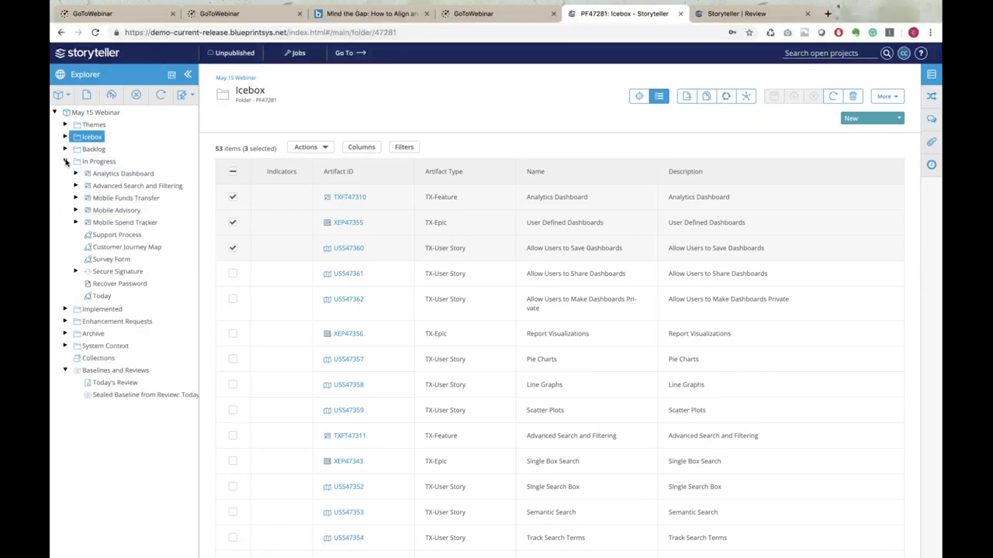
pyautogui.click(124, 260)
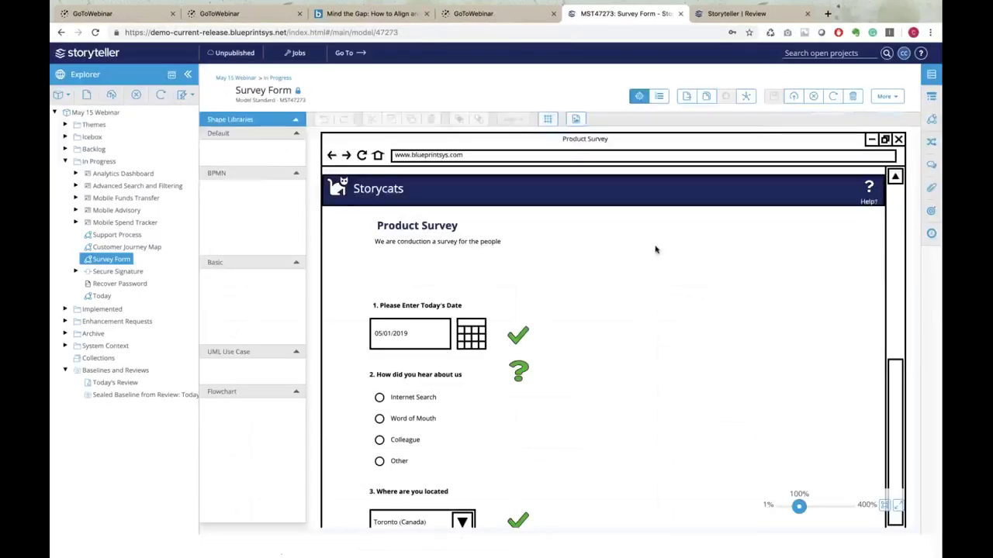
pyautogui.scroll(-2, 643, 364)
pyautogui.scroll(-1, 643, 364)
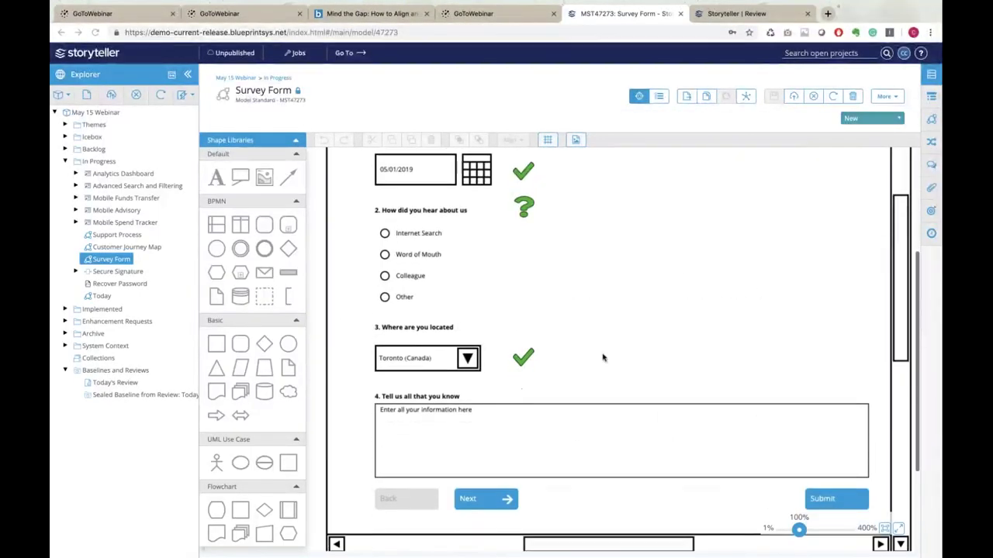
# Select the Toronto (Canada) dropdown and show its Format Shape and Links and Inline Traces settings
pyautogui.click(436, 362)
pyautogui.click(439, 361)
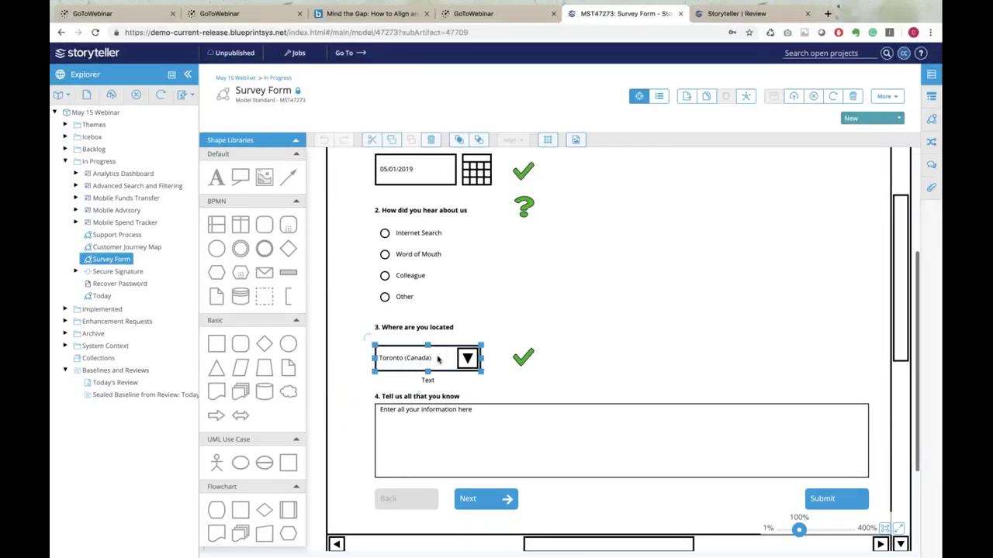
pyautogui.click(932, 76)
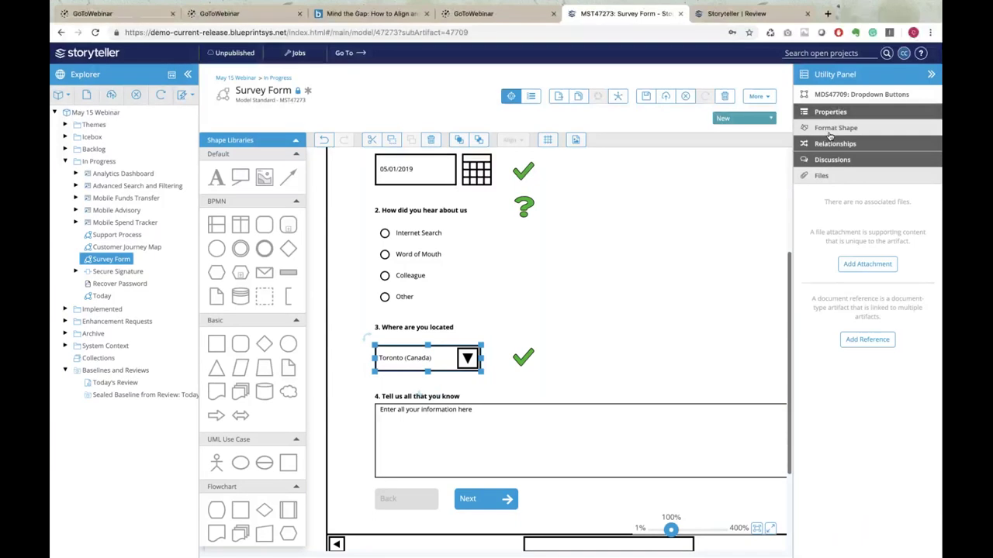
pyautogui.click(829, 132)
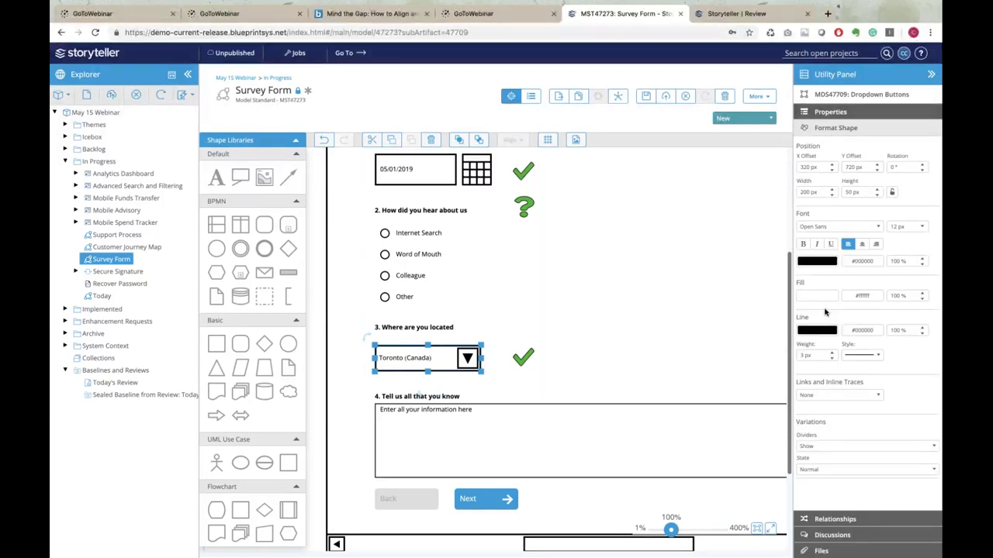
pyautogui.click(881, 396)
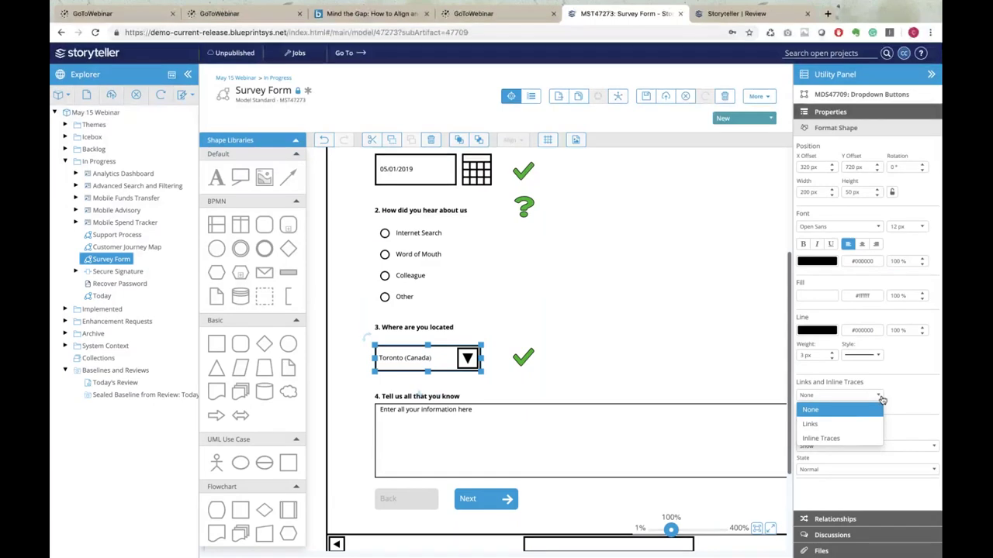
# Add an inline trace from the dropdown to the 'Allow Users to Save Dashboards' story (USS47360)
pyautogui.click(857, 440)
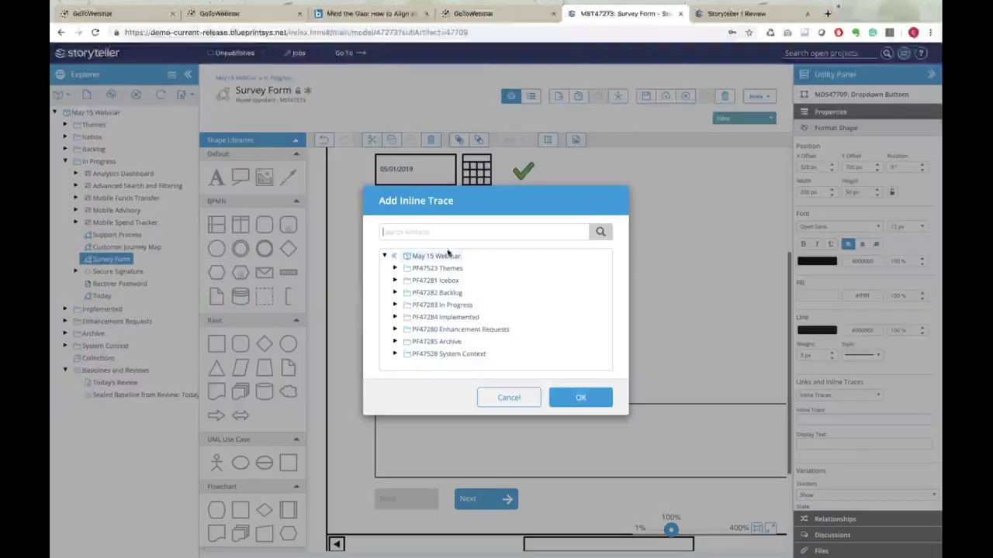
pyautogui.click(396, 281)
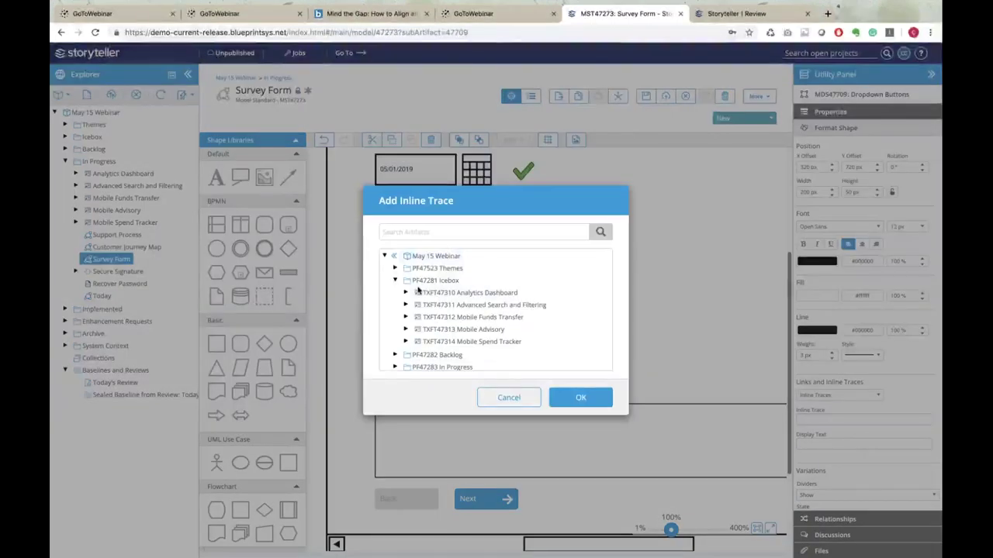
pyautogui.click(405, 294)
pyautogui.click(417, 305)
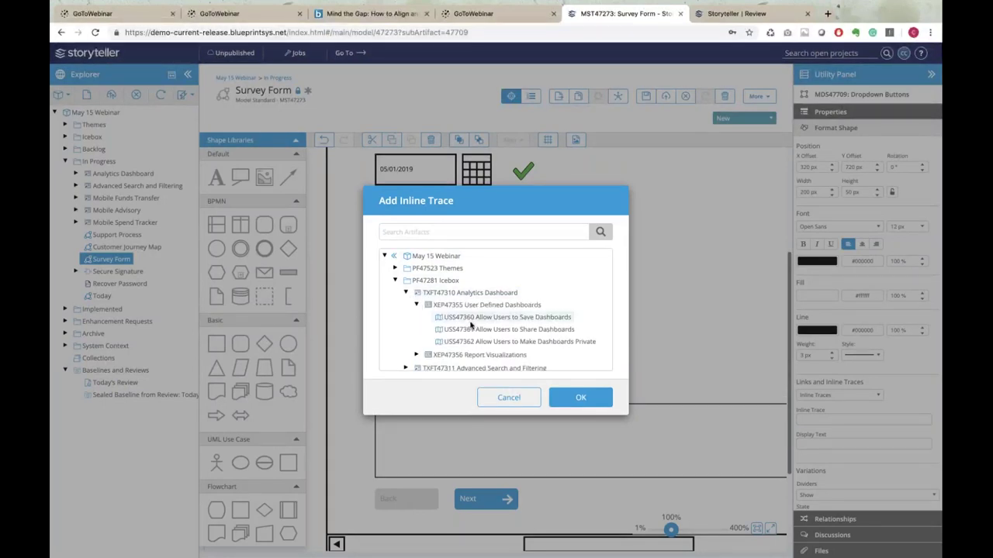
pyautogui.click(471, 318)
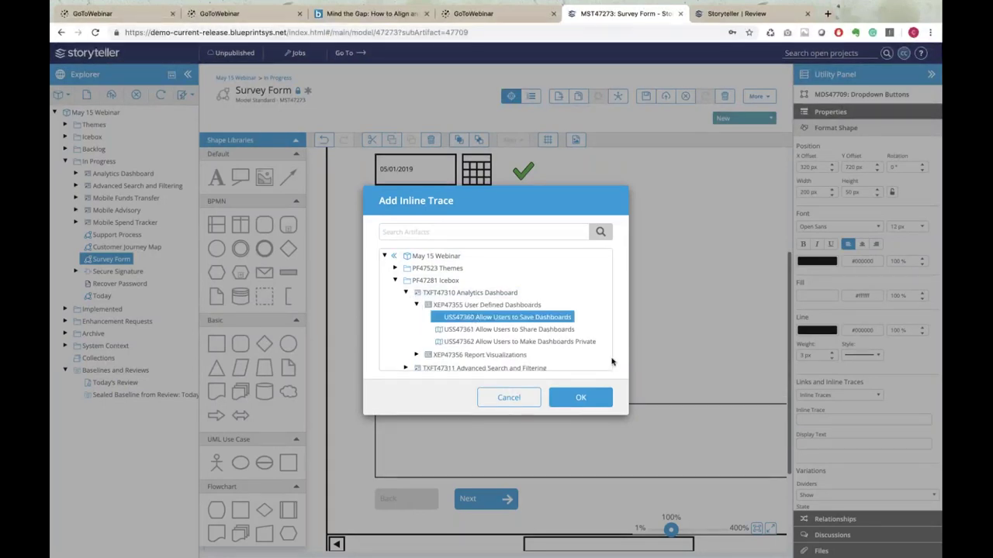
pyautogui.click(581, 398)
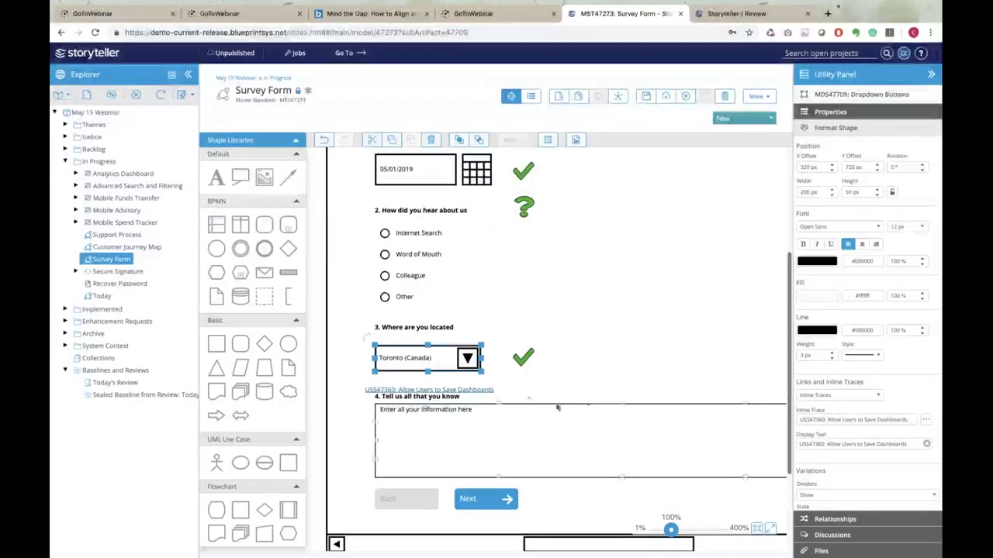
# Move the trace link label just under the dropdown, then follow the link to the story
pyautogui.click(475, 395)
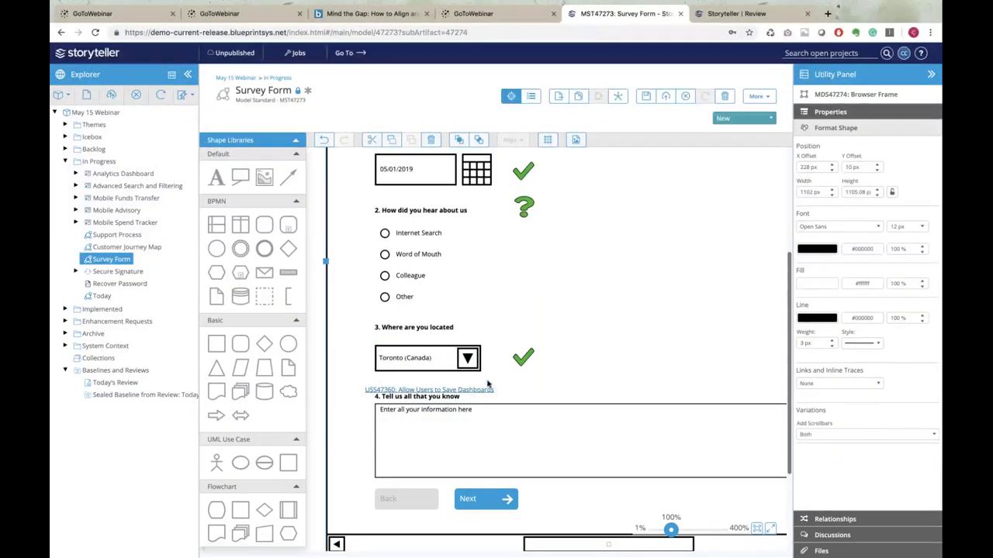
pyautogui.moveTo(500, 391); pyautogui.dragTo(499, 376)
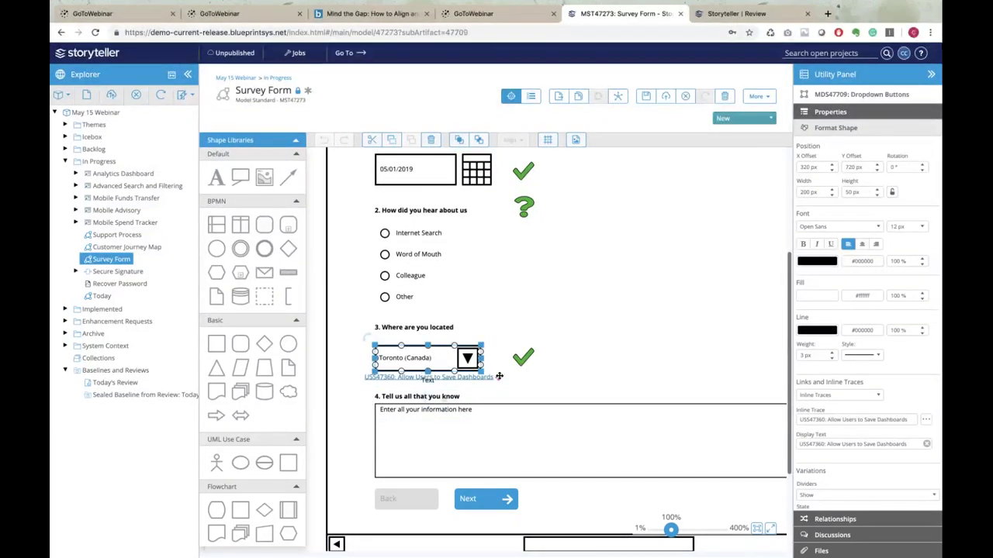
pyautogui.click(576, 389)
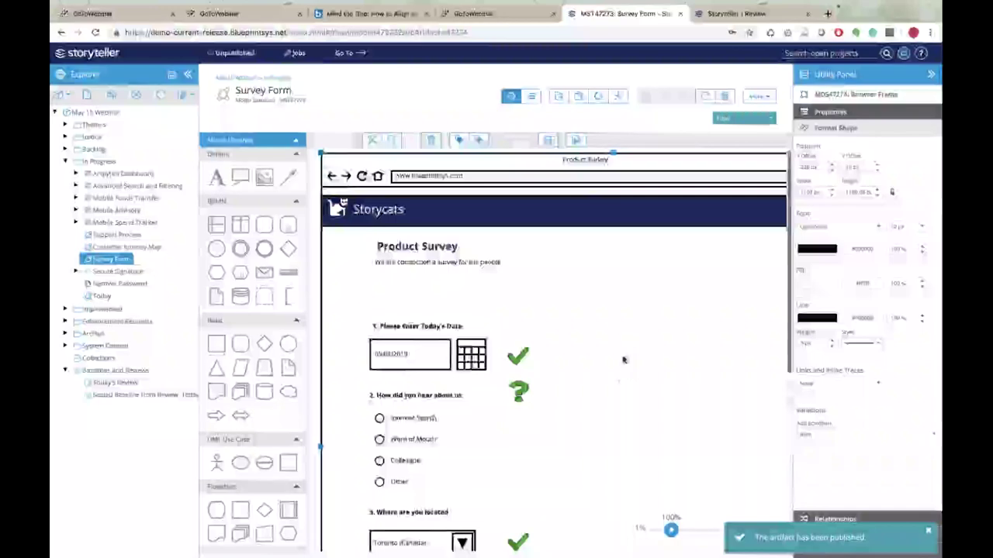
pyautogui.scroll(-5, 605, 365)
pyautogui.click(412, 384)
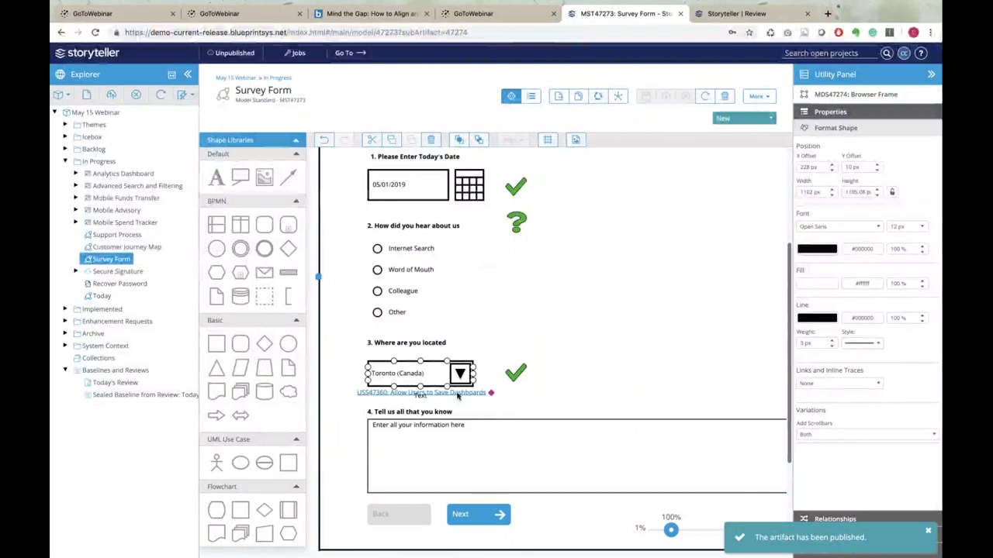
pyautogui.click(422, 392)
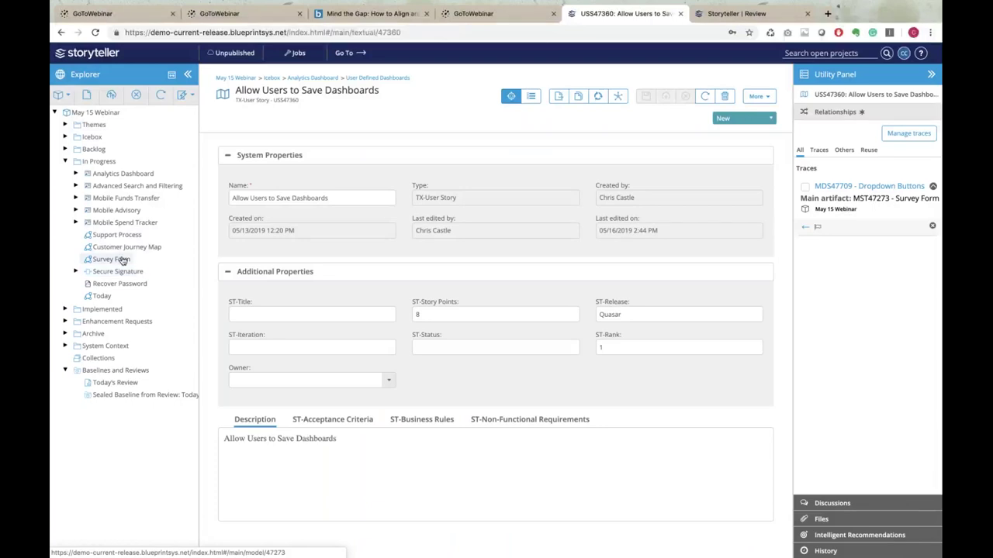
# Return to Survey Form, then open 'Sealed Baseline from Review: Today's Review' with its six TX-Feature items
pyautogui.click(115, 259)
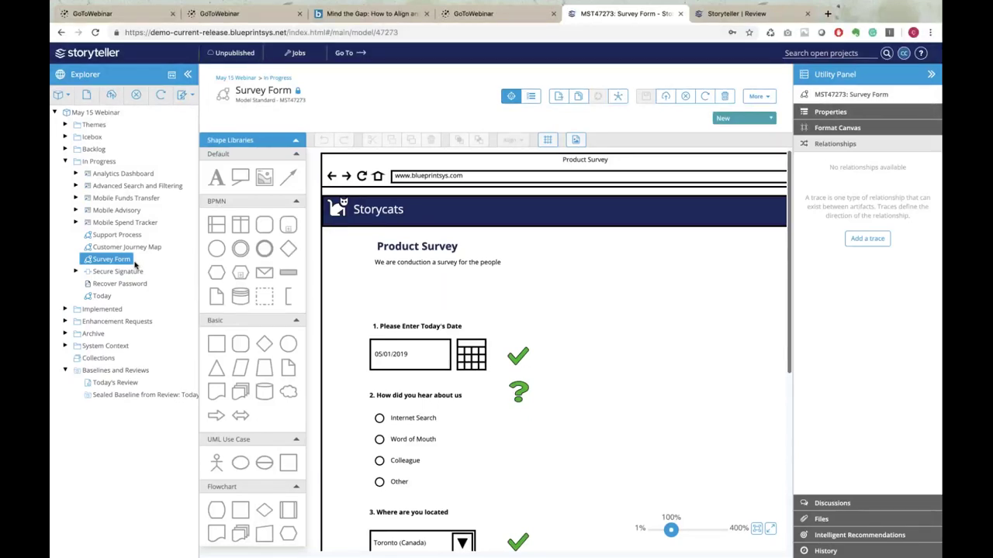
pyautogui.click(387, 364)
pyautogui.click(655, 495)
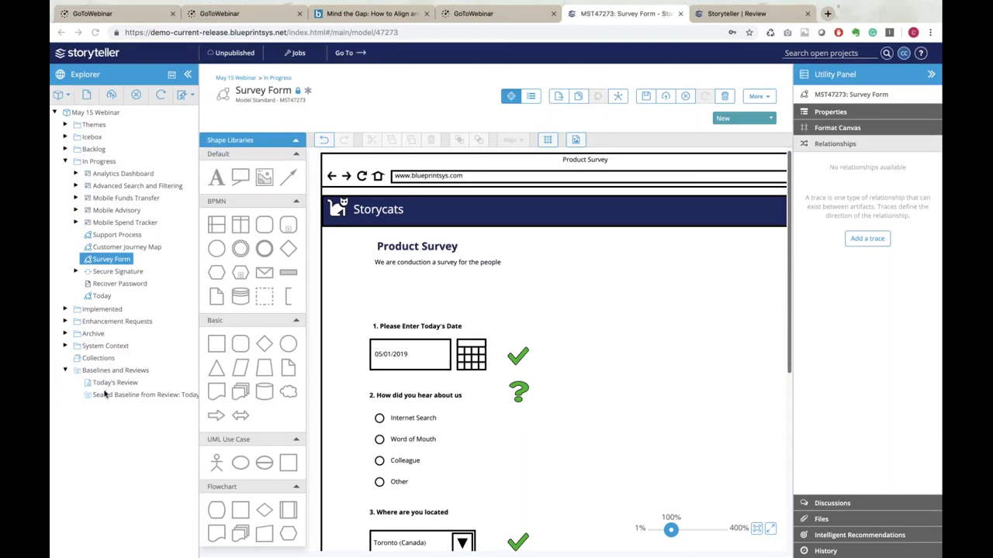
pyautogui.click(107, 397)
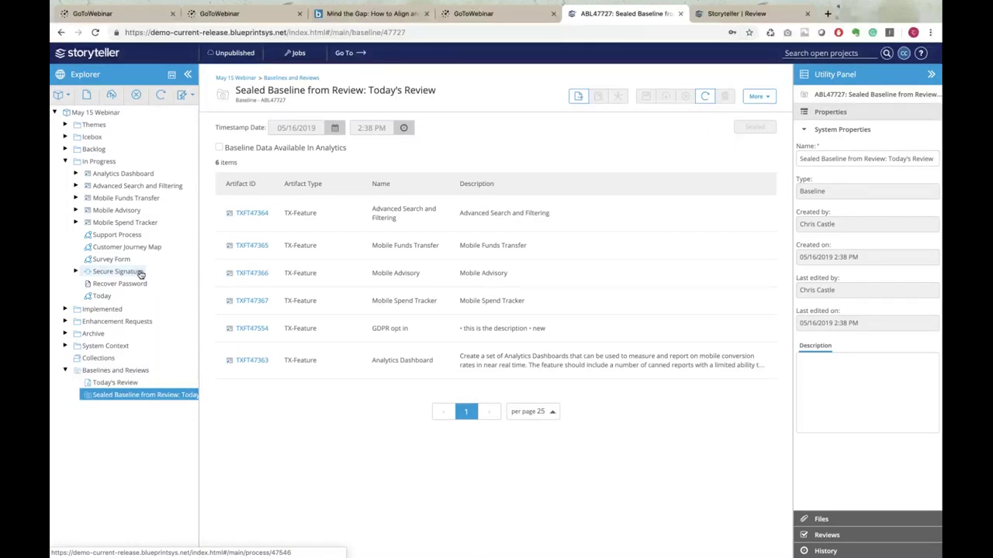
# Open the Support Process model and collapse the Shape Libraries and Utility Panel to widen the diagram
pyautogui.click(118, 234)
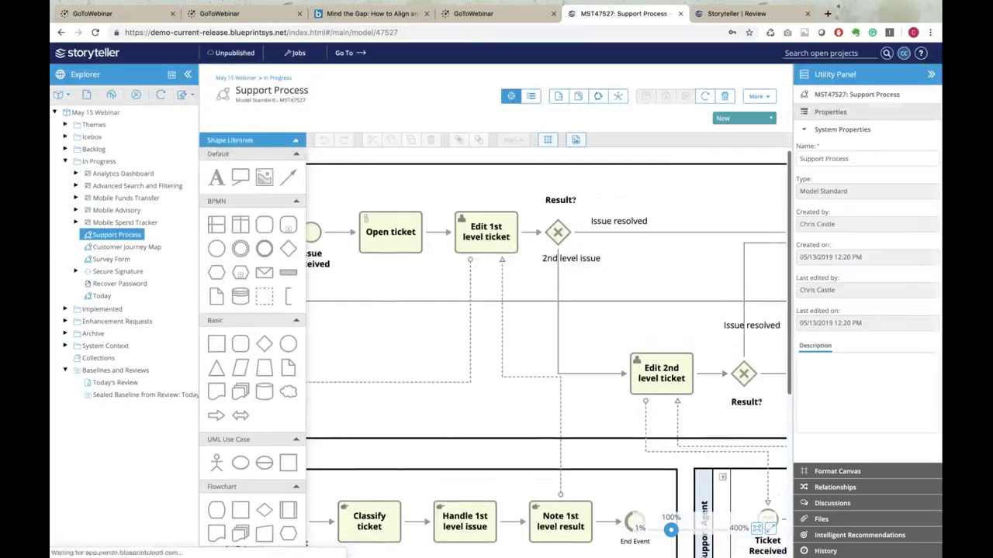
pyautogui.click(296, 140)
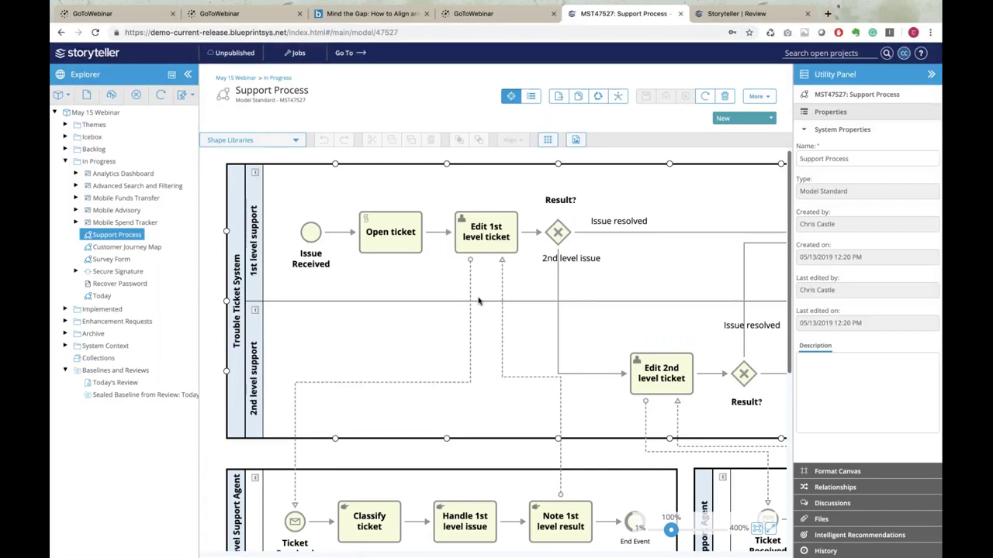
pyautogui.click(932, 74)
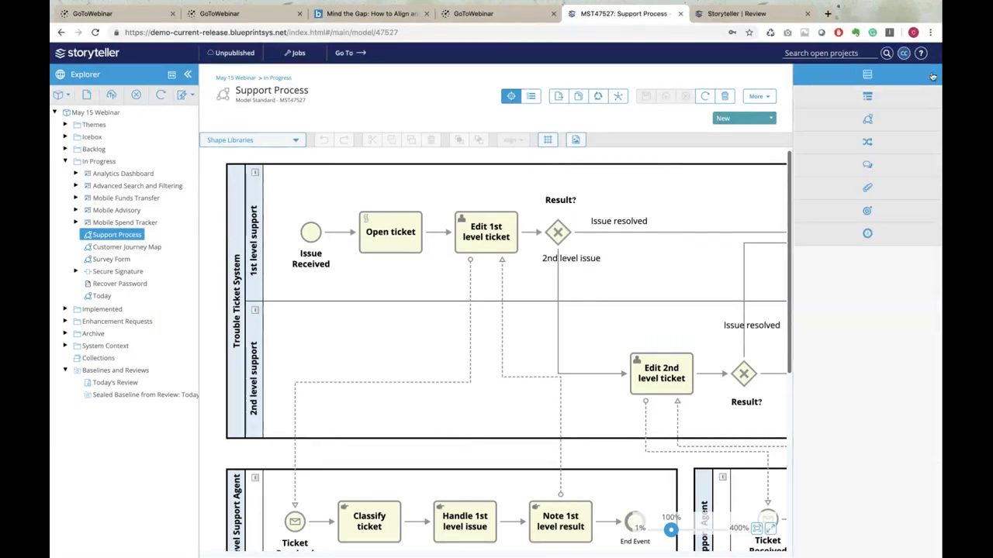